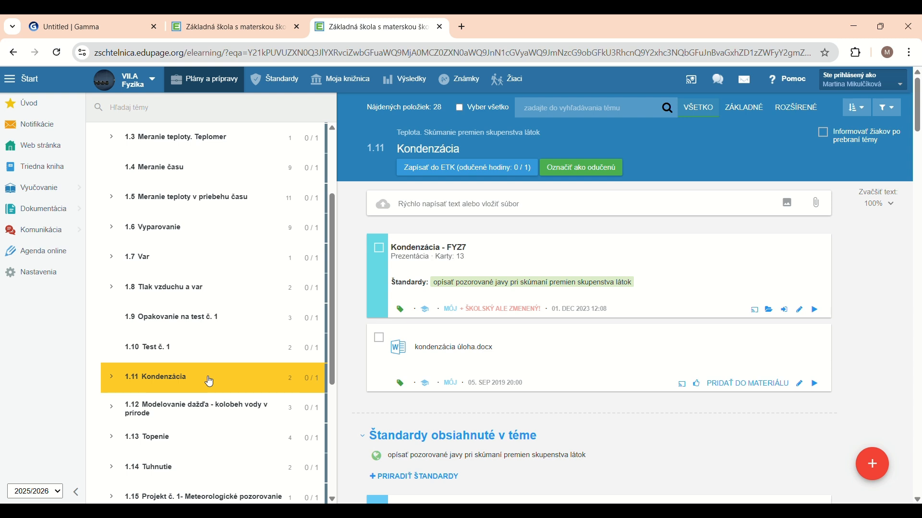
Step: Start a new Prezentácia / študijný materiál in the topic with a blank first card
click(875, 466)
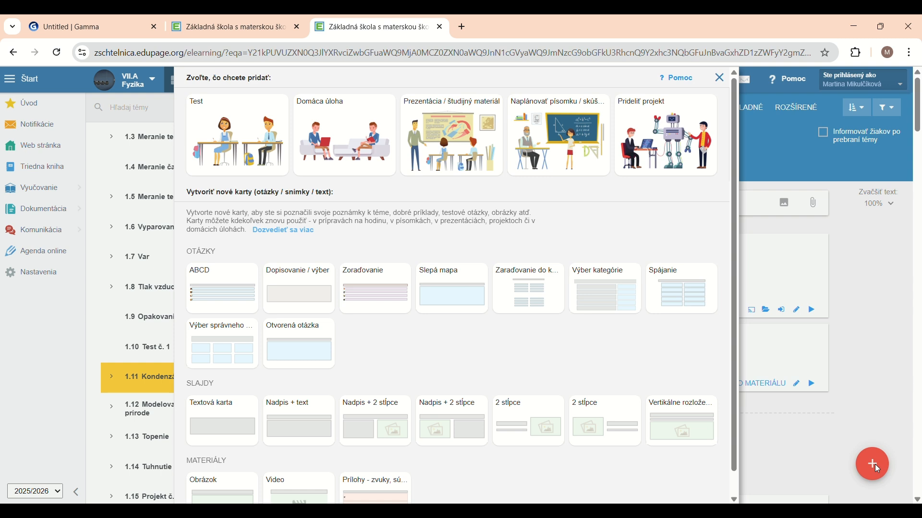
click(459, 140)
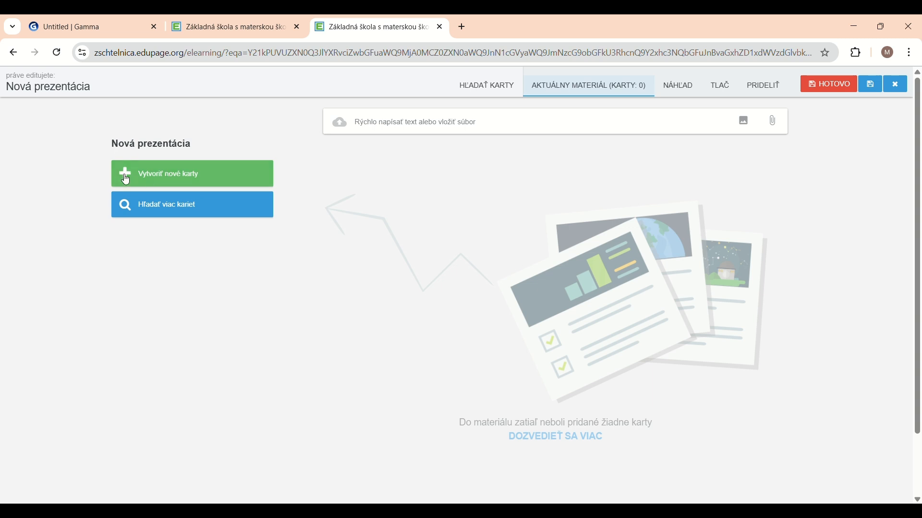
click(175, 178)
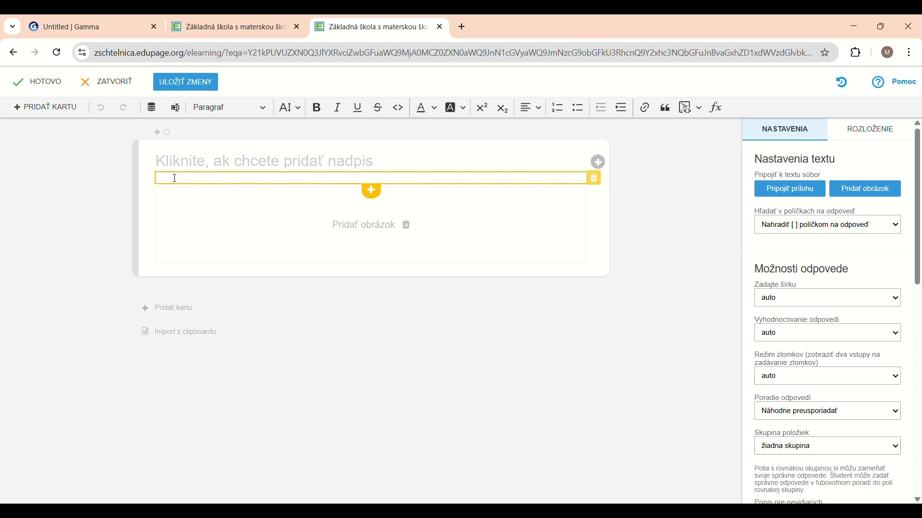
Step: Type the heading 'Kondenzácia' and centre it on the card
click(294, 166)
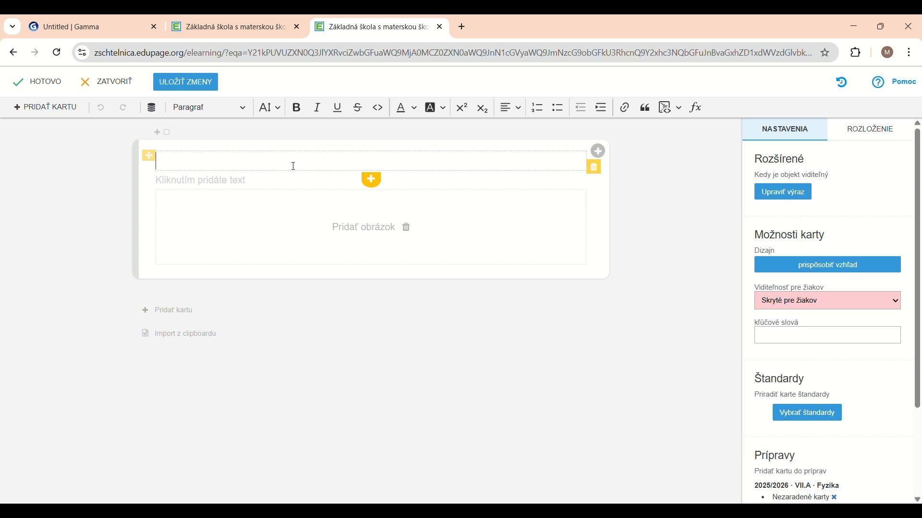
text(Kondenzácia)
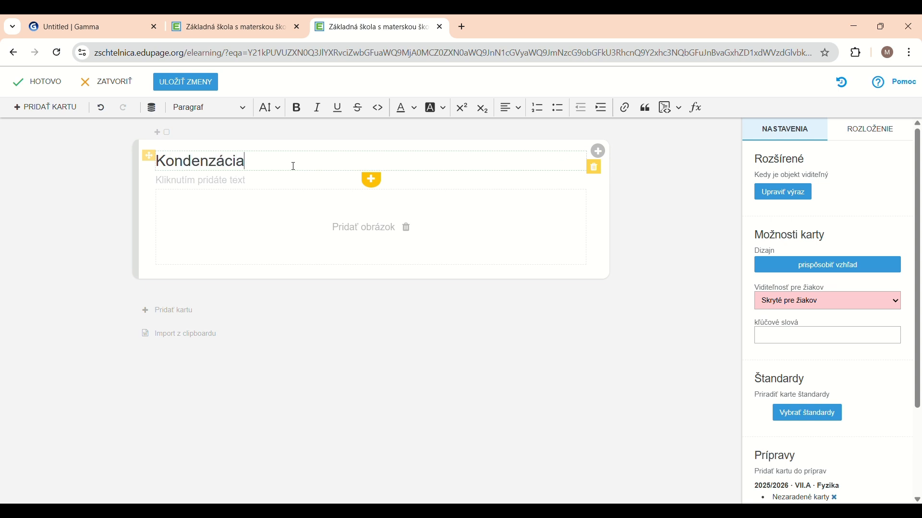
drag(294, 167, 149, 170)
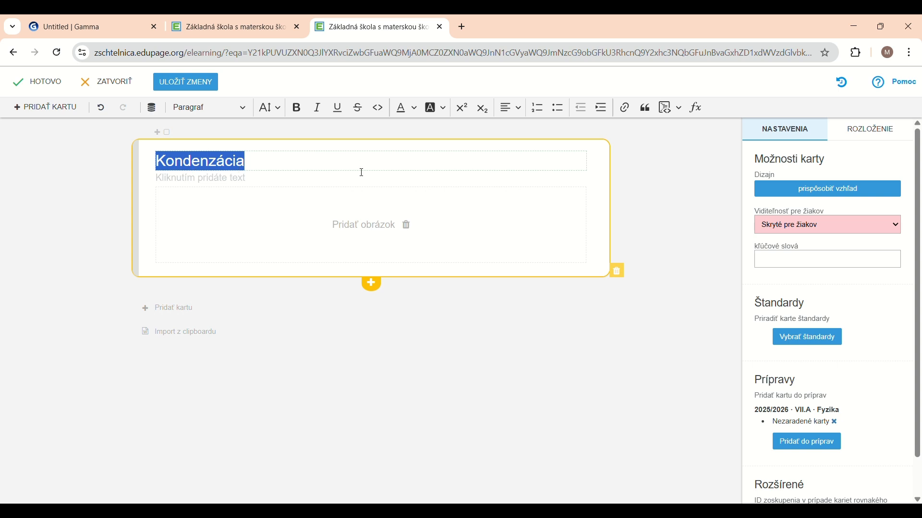
click(518, 106)
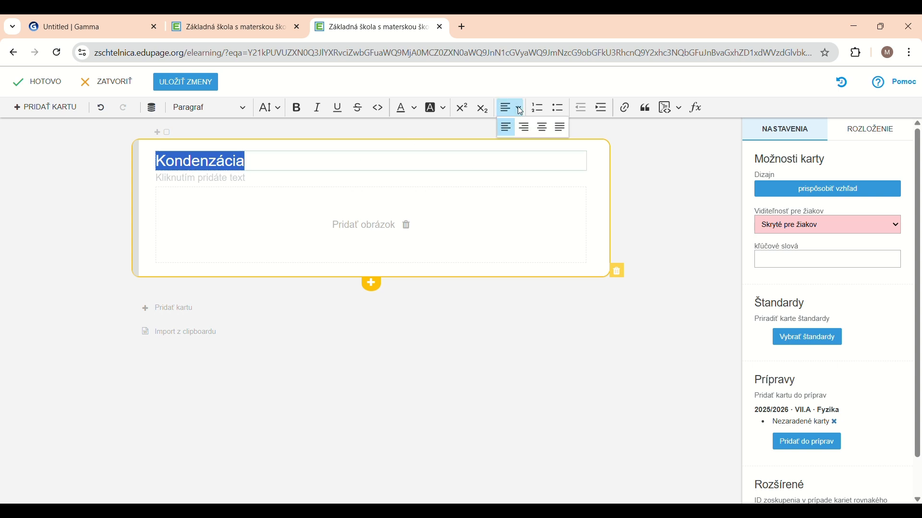
click(524, 129)
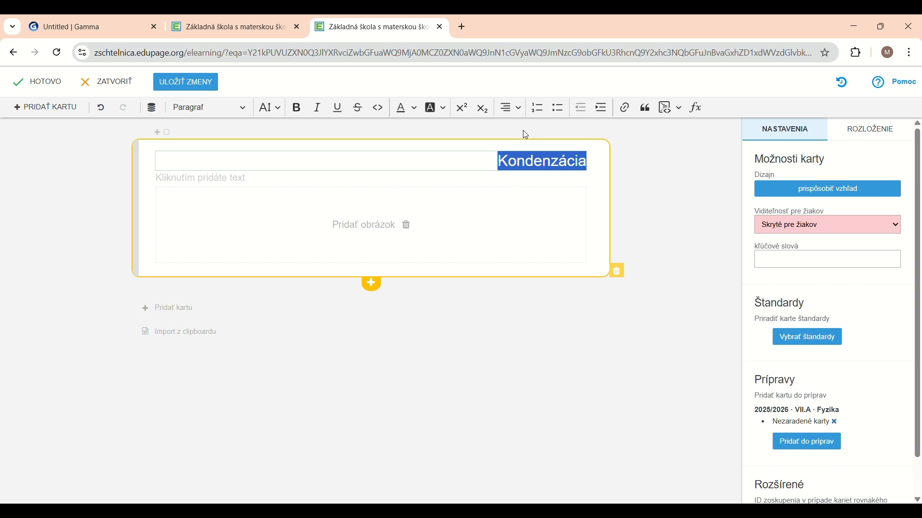
click(543, 127)
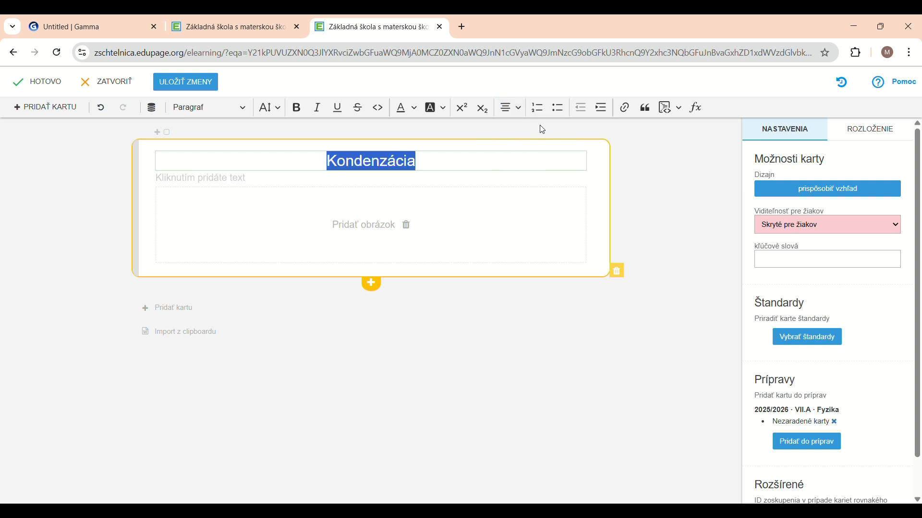
Step: Make the heading very large (Veľmi veľké) and bold, without italics or underline
click(278, 112)
click(281, 128)
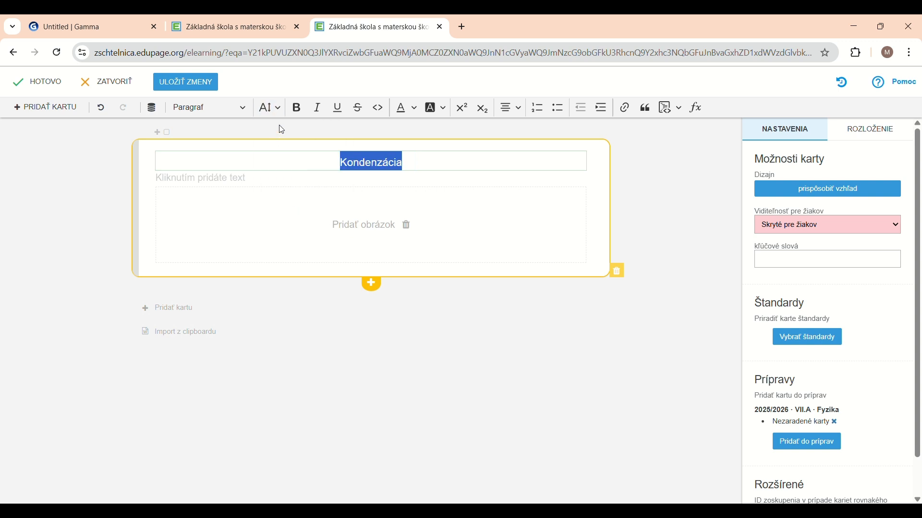
click(274, 109)
click(289, 212)
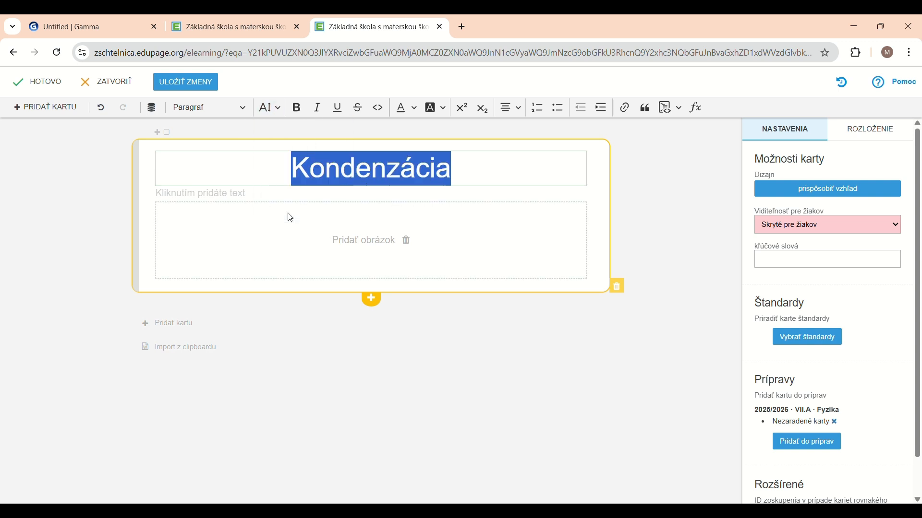
click(297, 109)
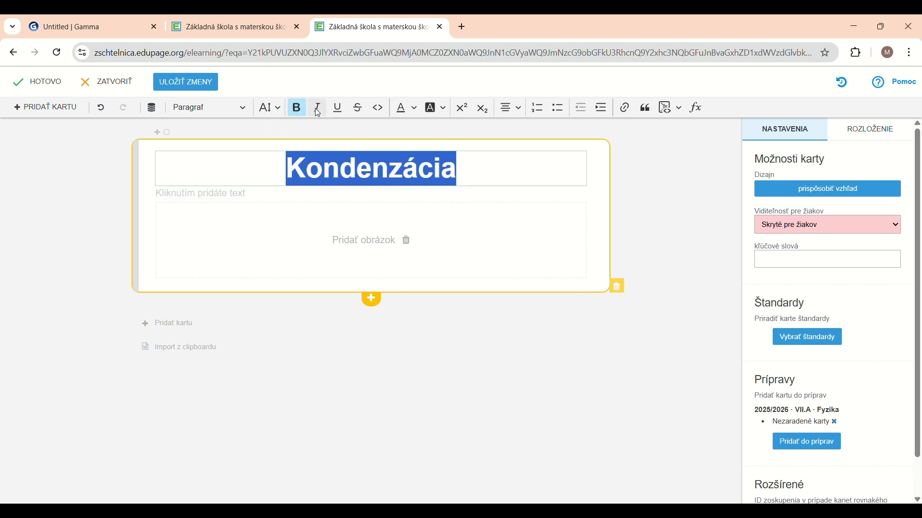
click(318, 112)
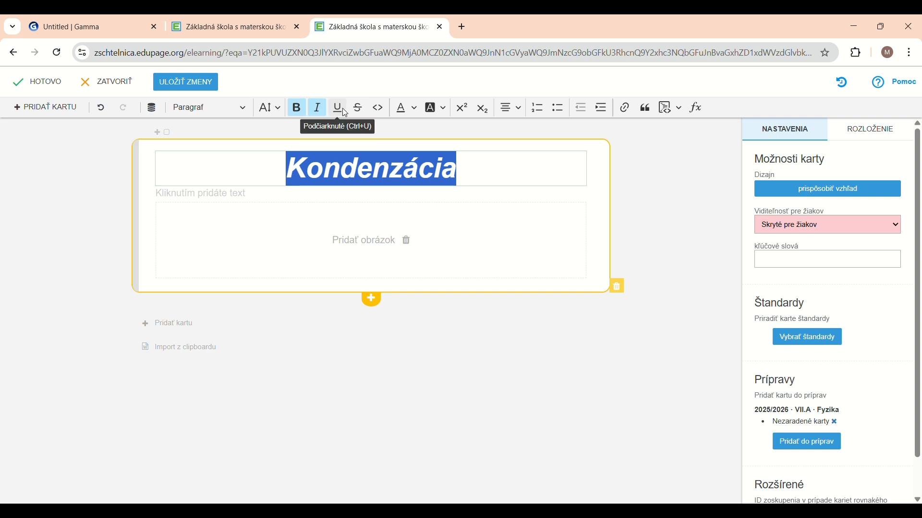
click(339, 109)
click(339, 109)
click(318, 108)
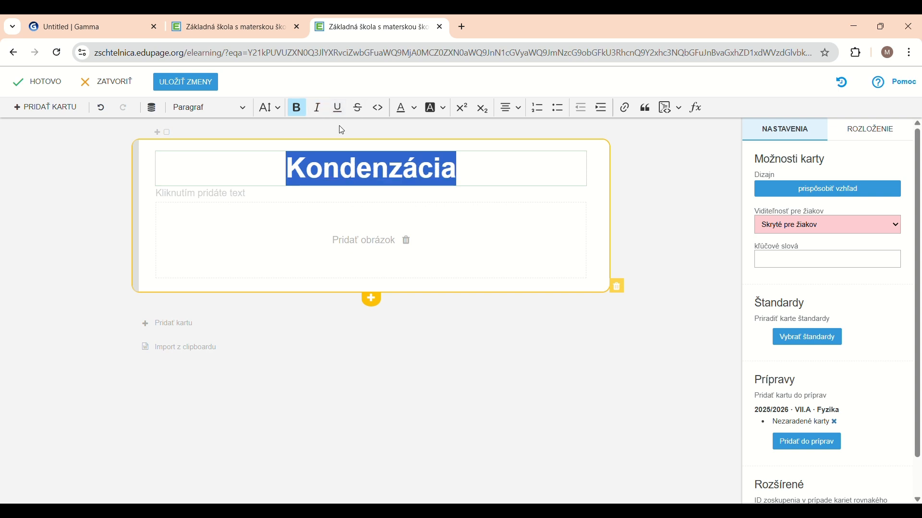
Step: Colour the heading dark green and clear its highlight with Zrušiť farbu
click(415, 113)
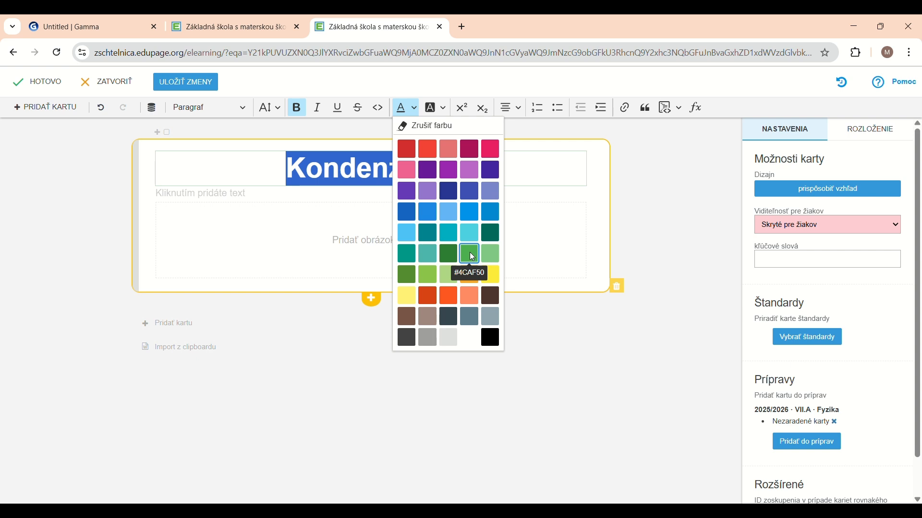
click(456, 259)
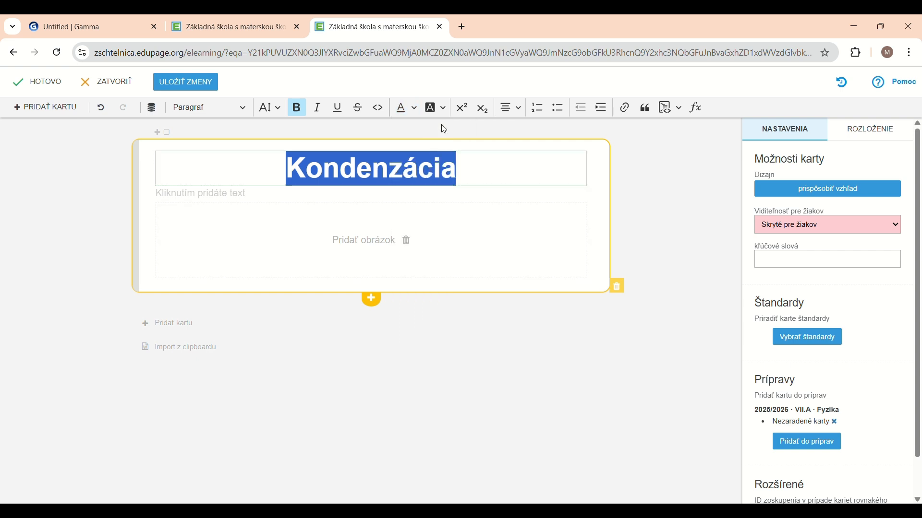
click(560, 165)
drag(561, 166, 286, 168)
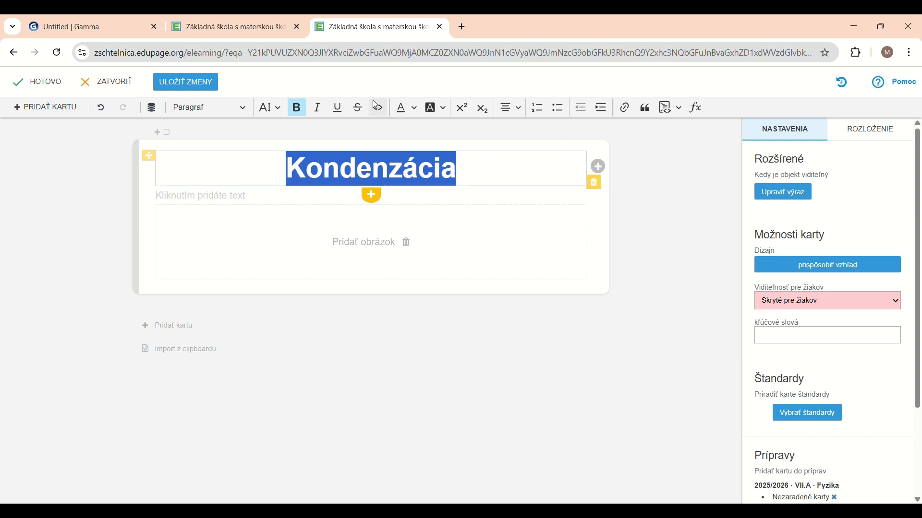
click(443, 113)
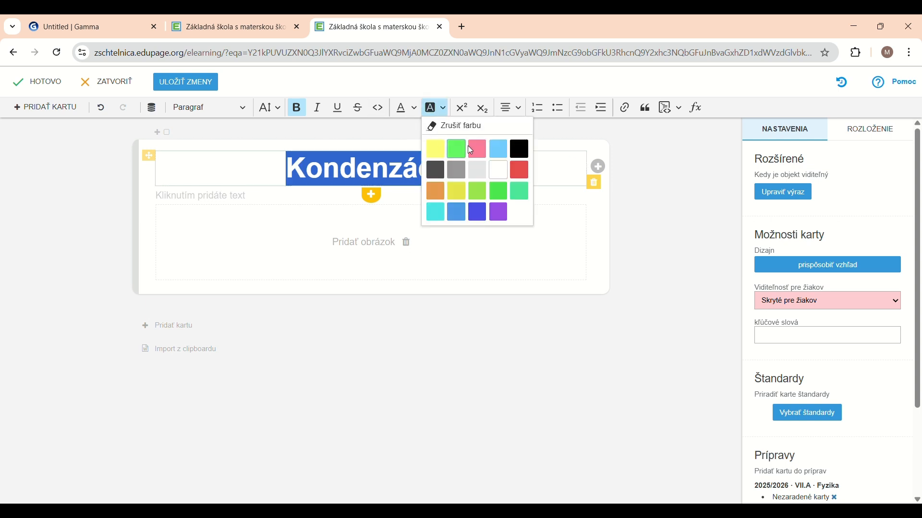
click(480, 150)
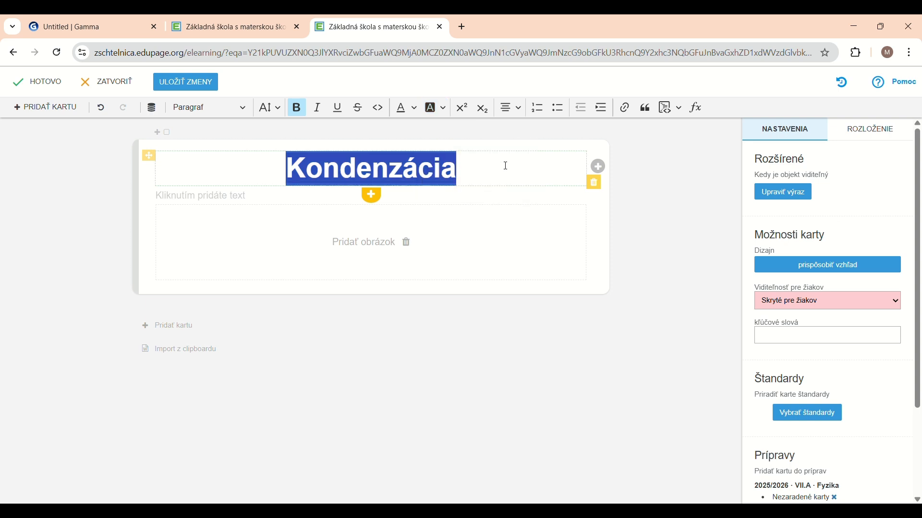
click(530, 179)
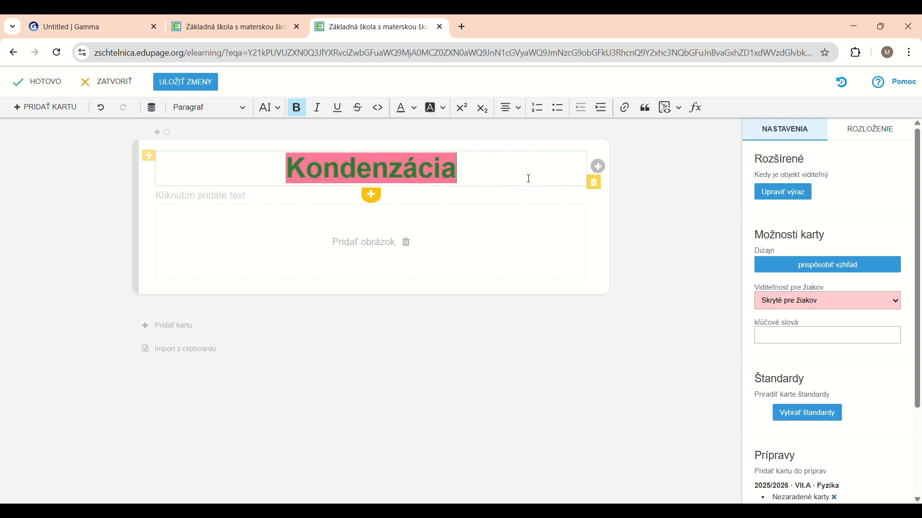
drag(530, 179, 292, 178)
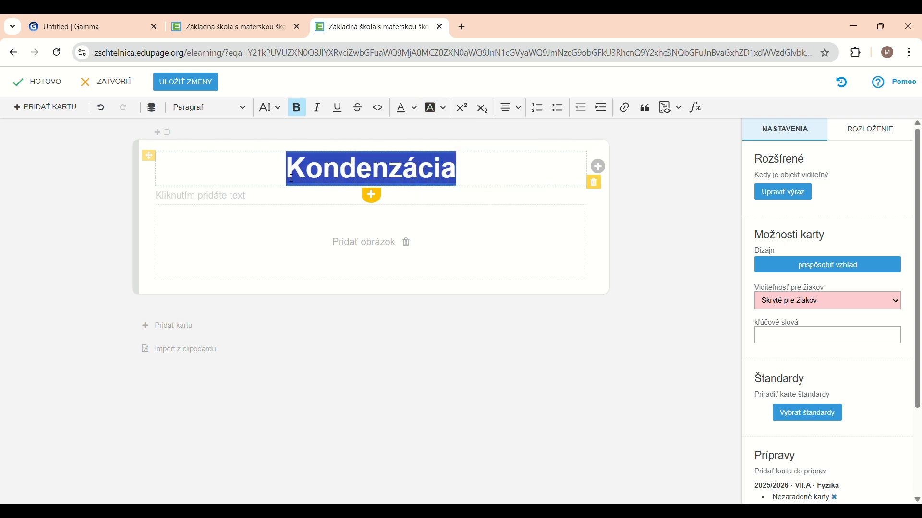
click(437, 108)
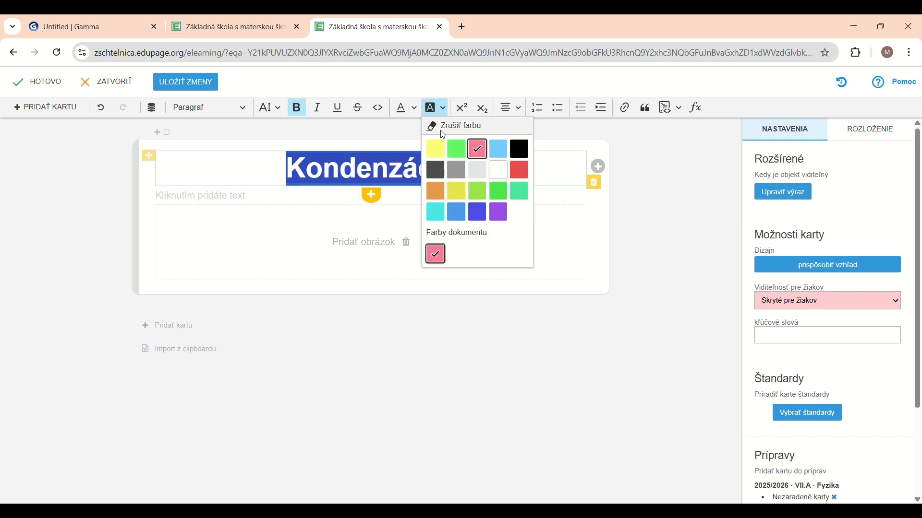
click(437, 254)
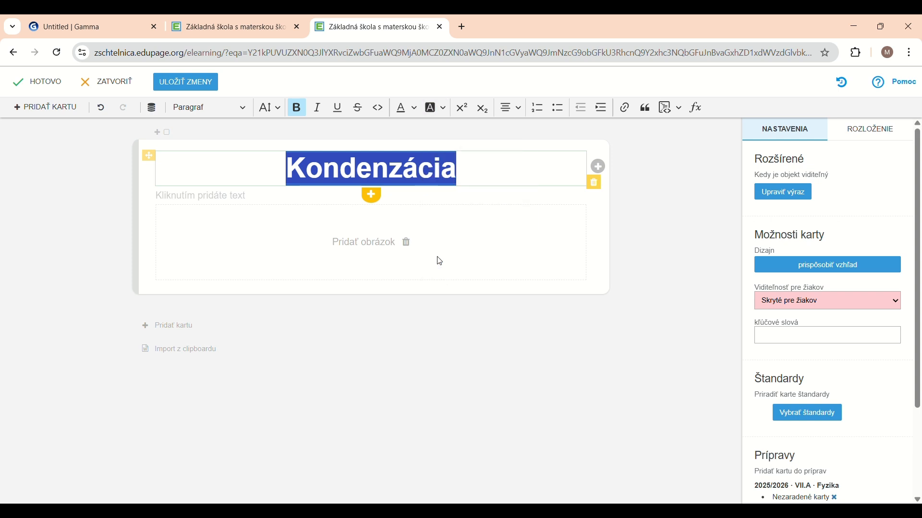
click(437, 108)
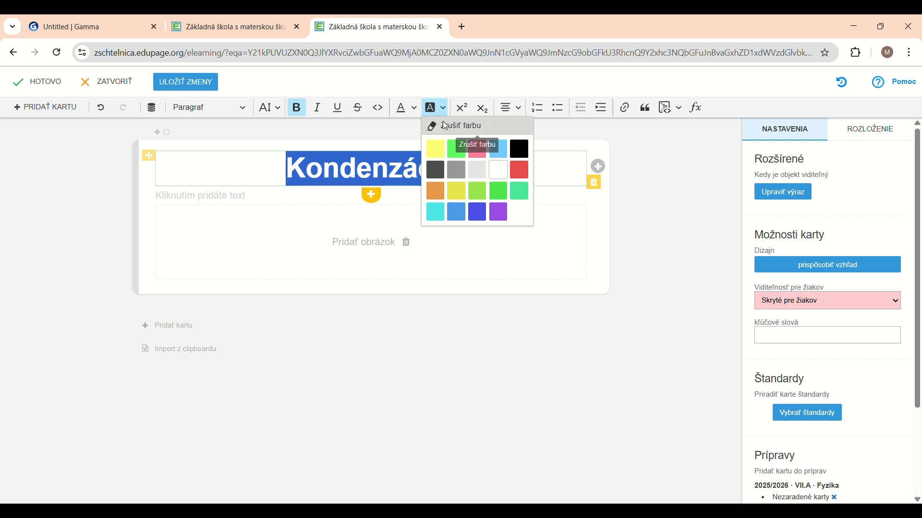
click(445, 127)
Step: Type trial text into a text block under the heading, then delete that block
click(501, 203)
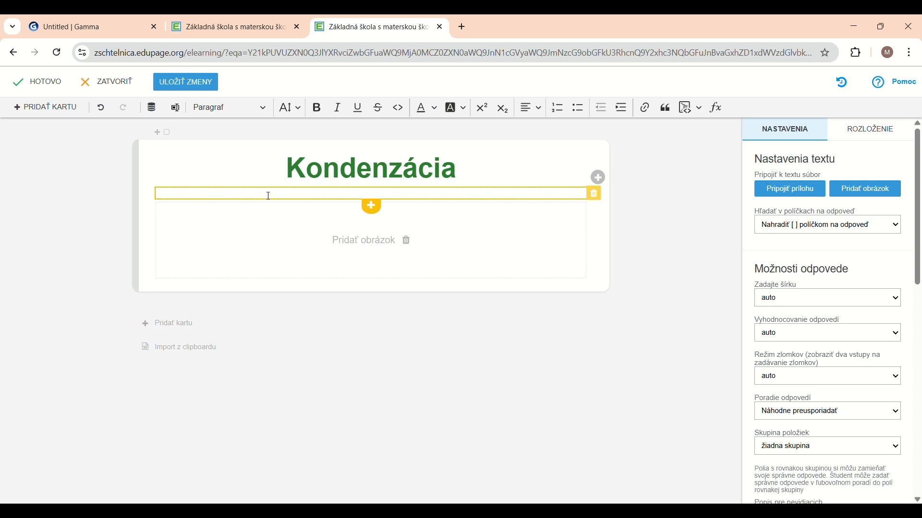
text(jlakja)
key(Return)
text(ldkjaô)
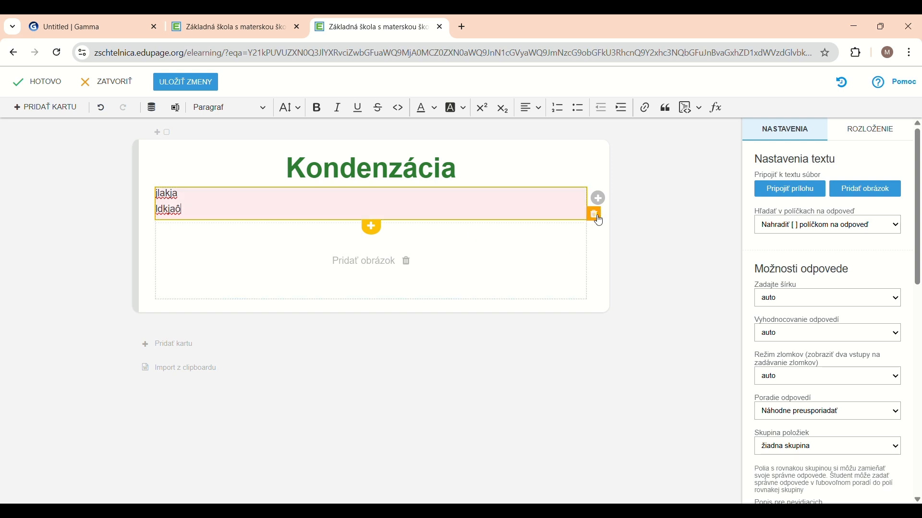
click(595, 215)
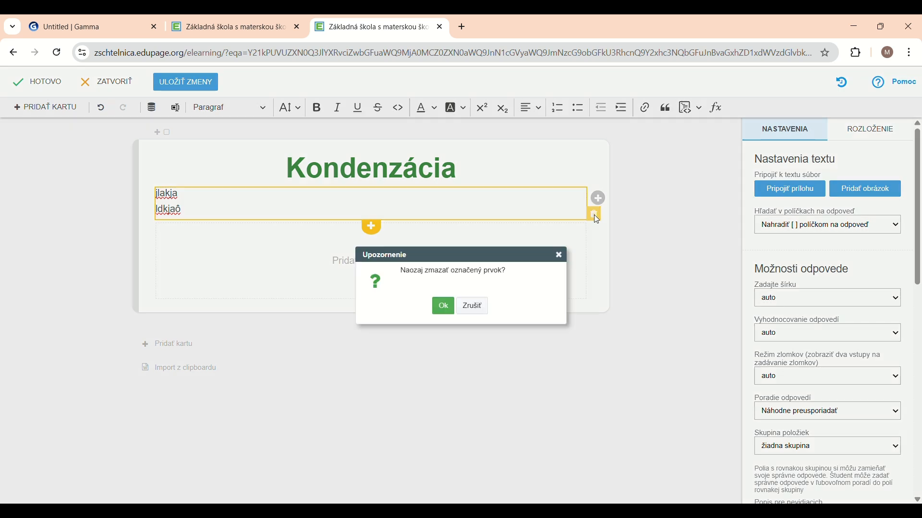
click(451, 312)
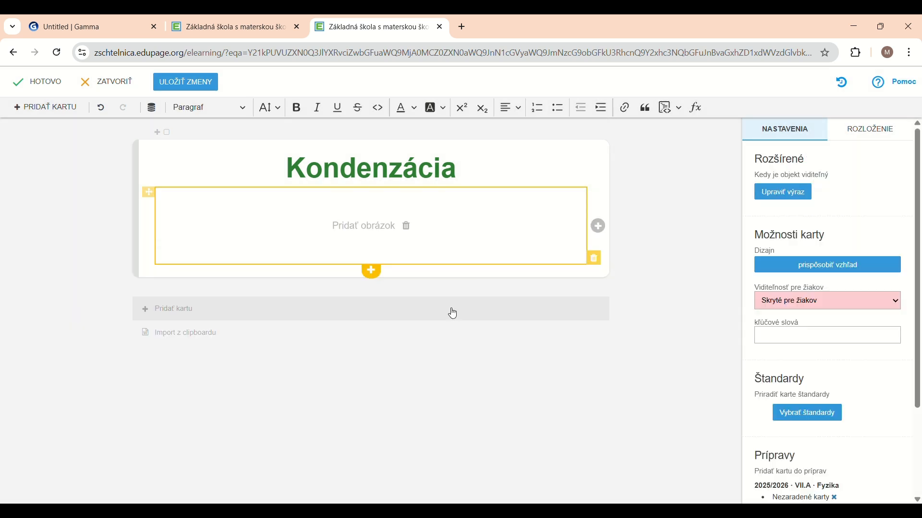
Step: Add the condensation picture to the image block and bring up the Pridať kartu templates
click(364, 231)
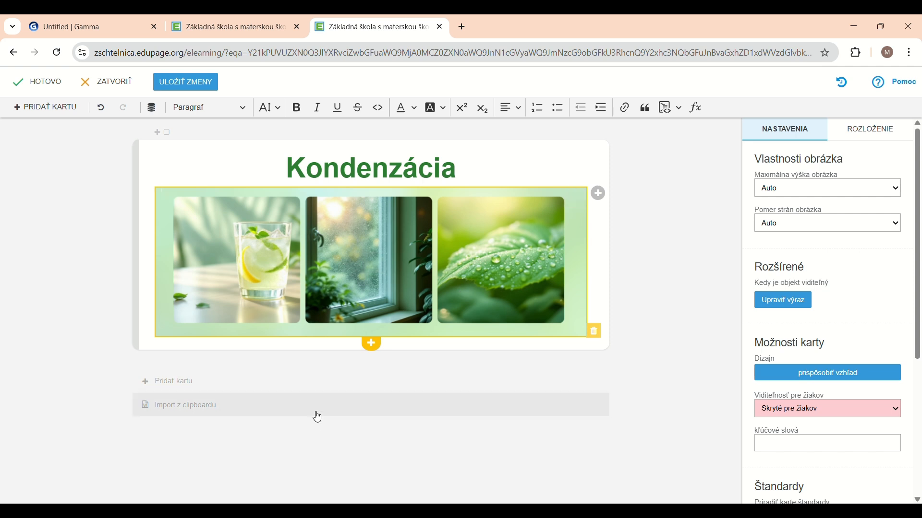
click(184, 387)
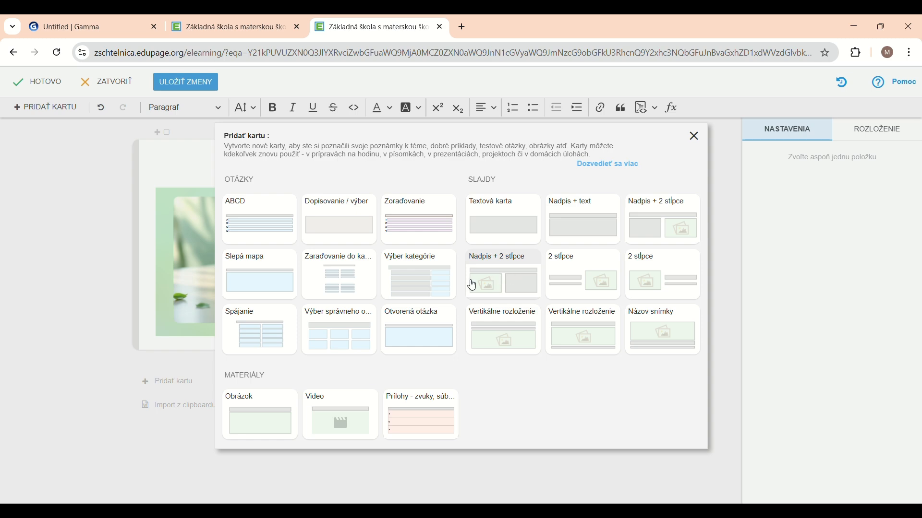
Step: Add a Nadpis + 2 stĺpce card headed 'Pokus na hodine' in bold, larger green text
click(533, 285)
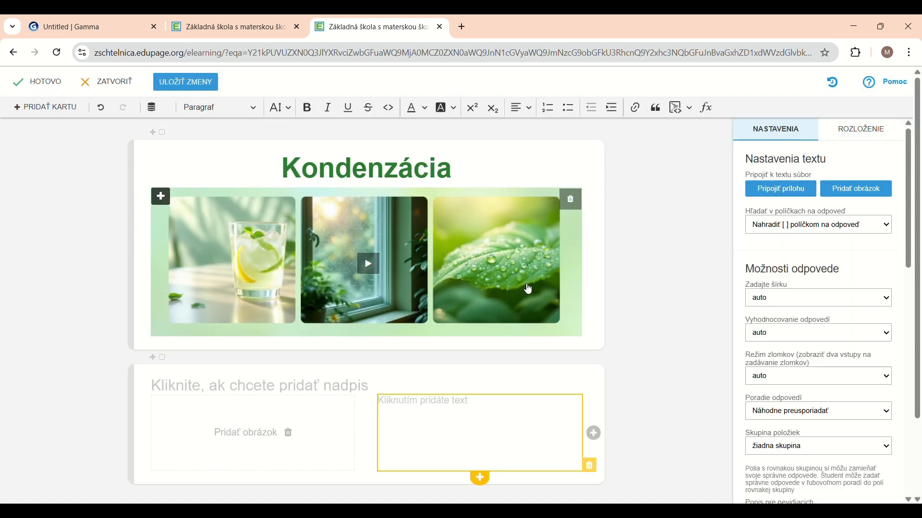
click(333, 387)
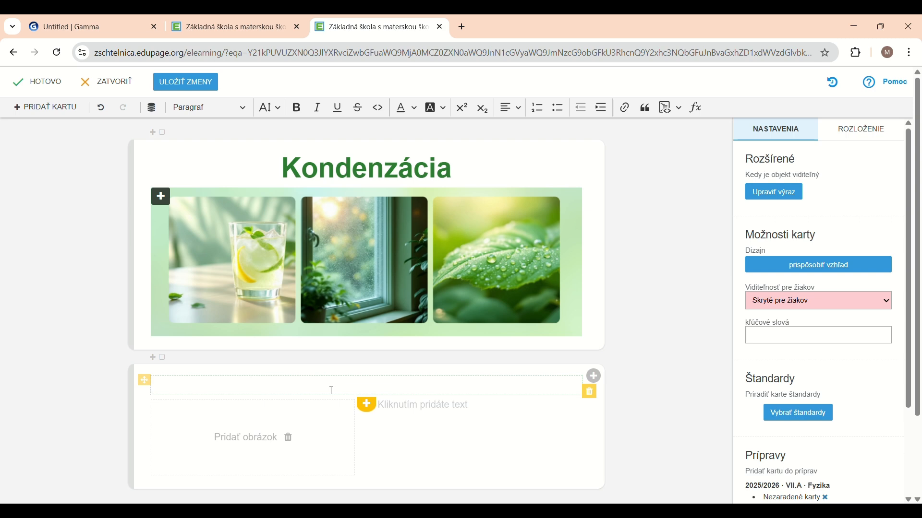
text(Pokus na hodine)
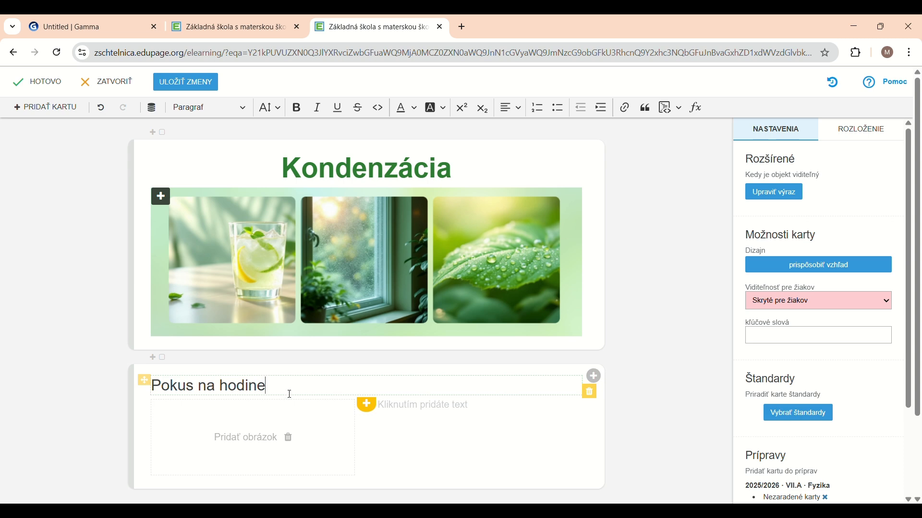
drag(290, 394, 146, 394)
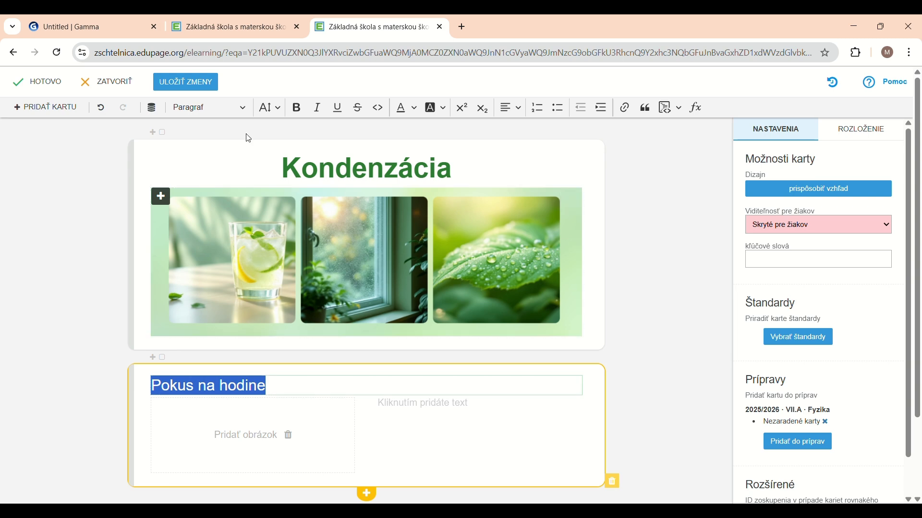
click(295, 113)
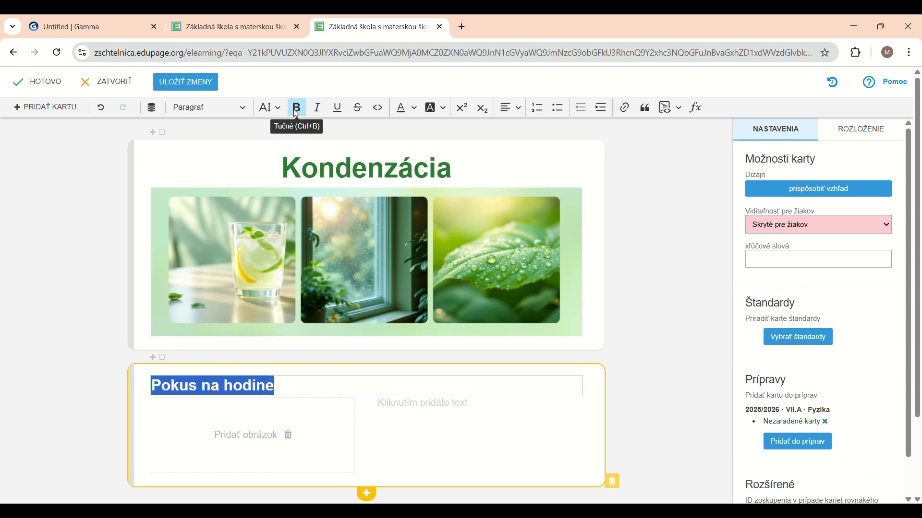
click(410, 108)
click(407, 381)
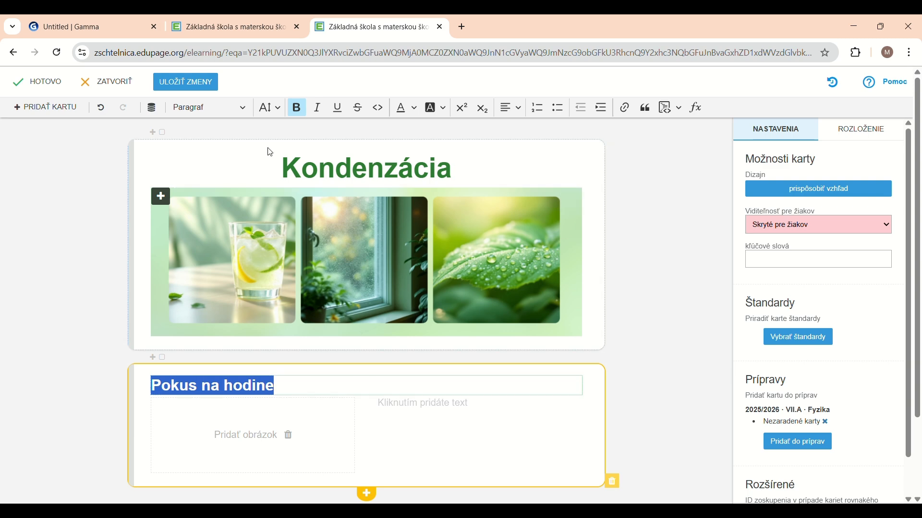
click(270, 115)
click(270, 169)
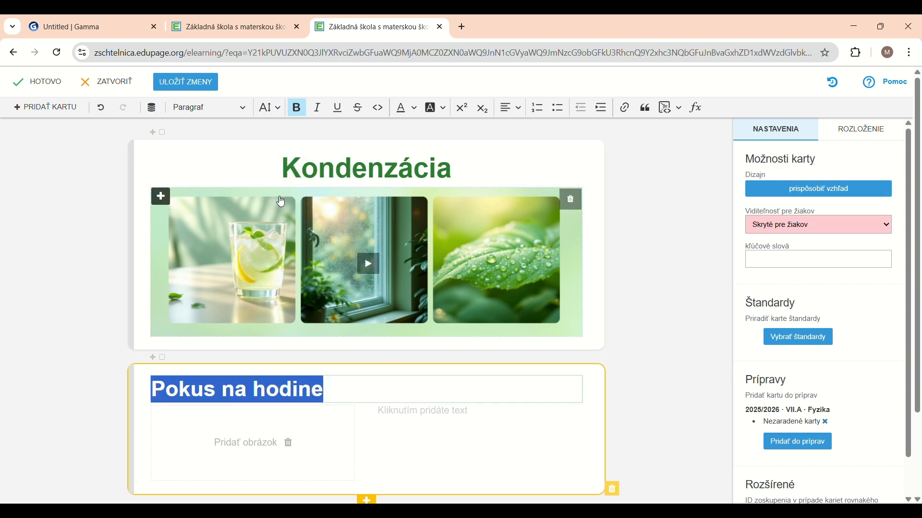
Step: Open the picture search for the new card's image column
click(653, 298)
scroll(514, 392, down, 2)
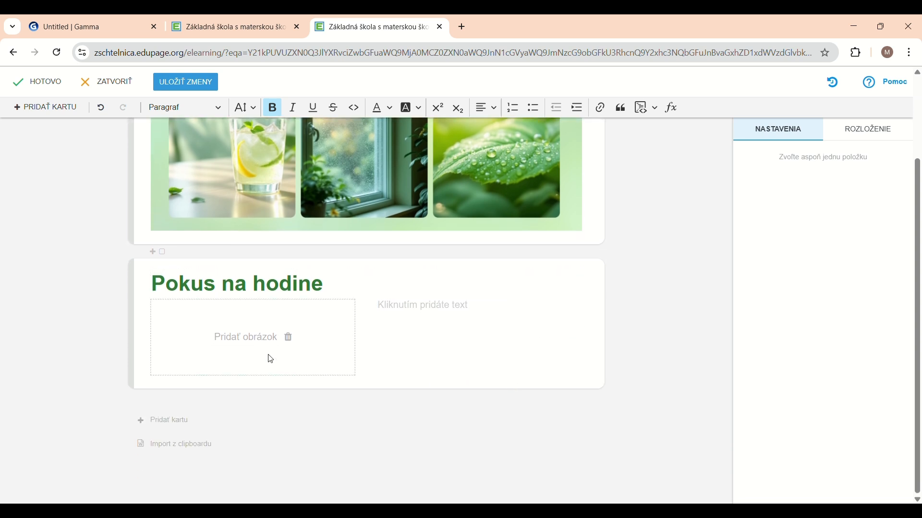
click(253, 339)
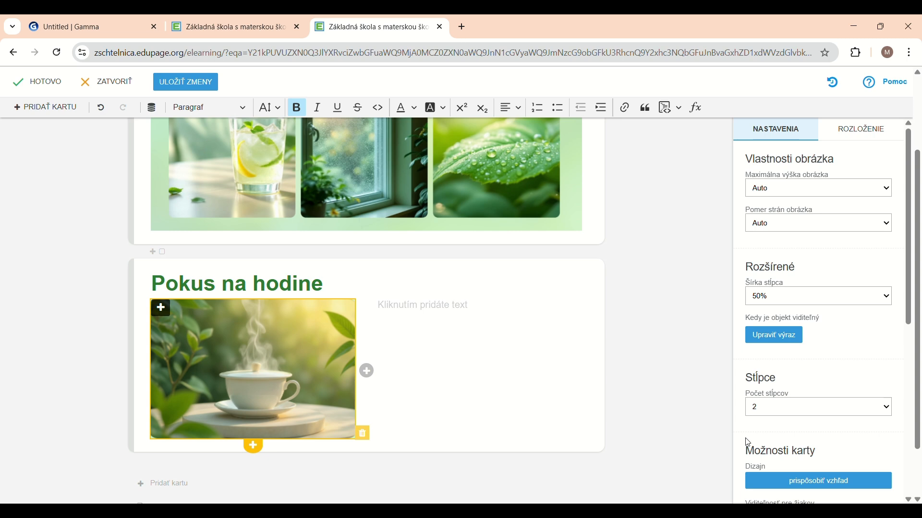
Step: Paste the experiment instructions into the text column and put the question on its own line
click(430, 310)
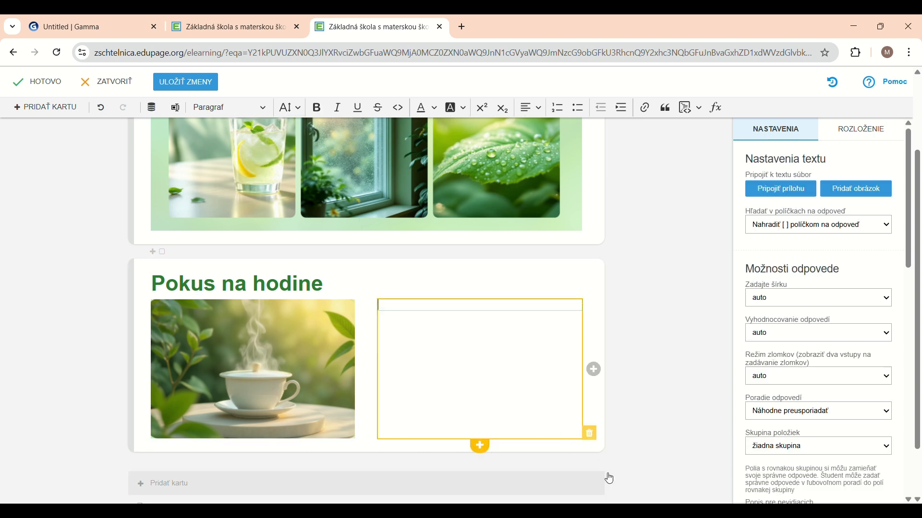
click(538, 511)
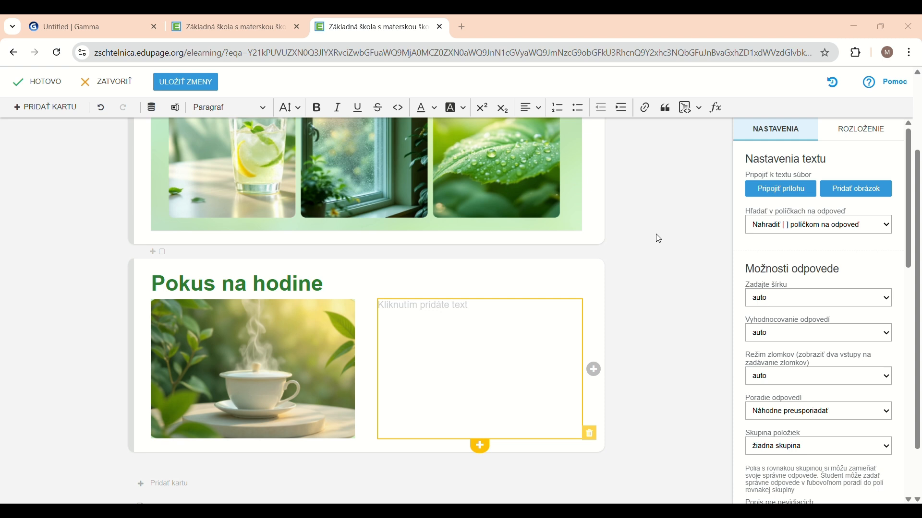
click(431, 312)
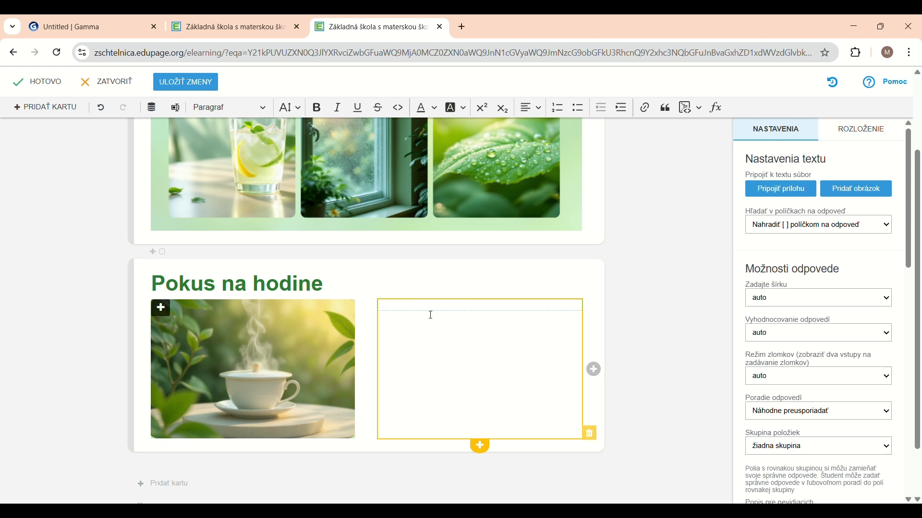
text(Do pohára nalejeme vriacu vodu a prikryjeme ho tanierikom. Po chvíli sa pozrieme na spodnú stranu tanierika.  Zatiaľ odpovedz na otázku: Čo uvidíme na spodnej strane taniera po chvíli?)
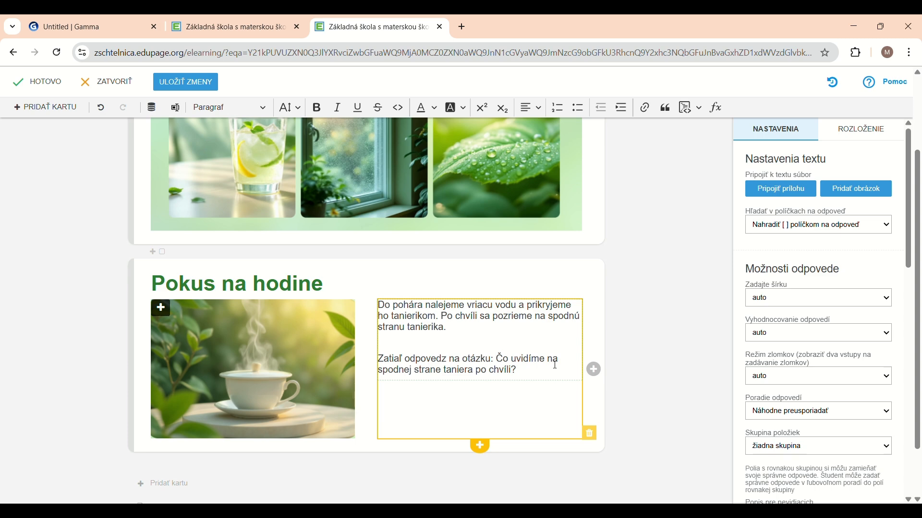
key(Return)
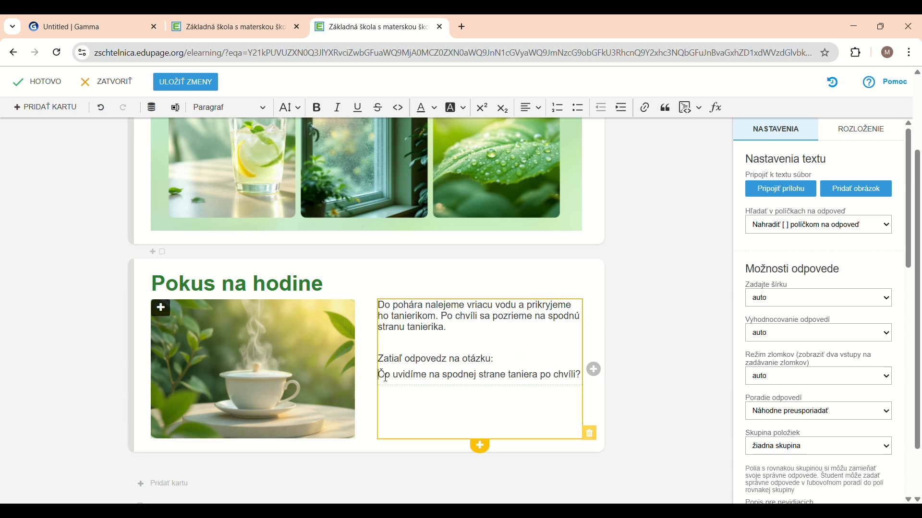
drag(378, 376, 585, 374)
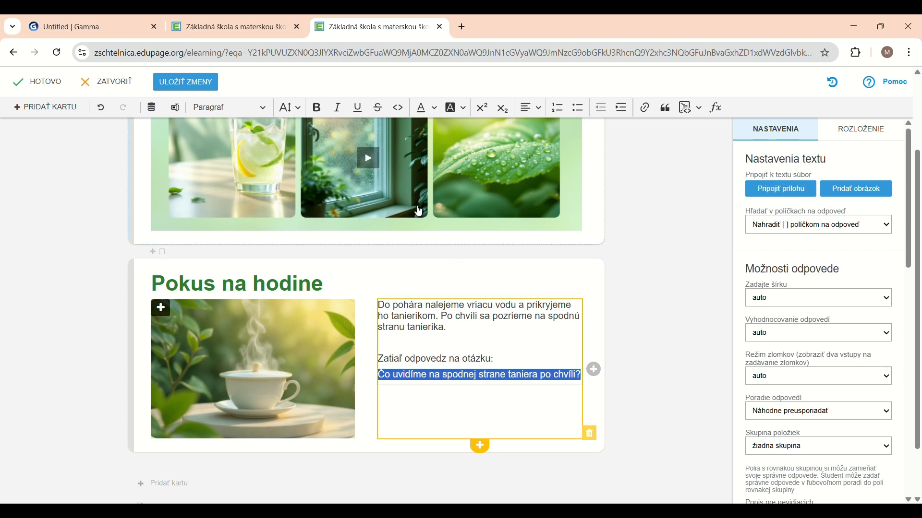
Step: Make the question line bold in the document's green, then open the content-type chooser
click(320, 109)
click(435, 109)
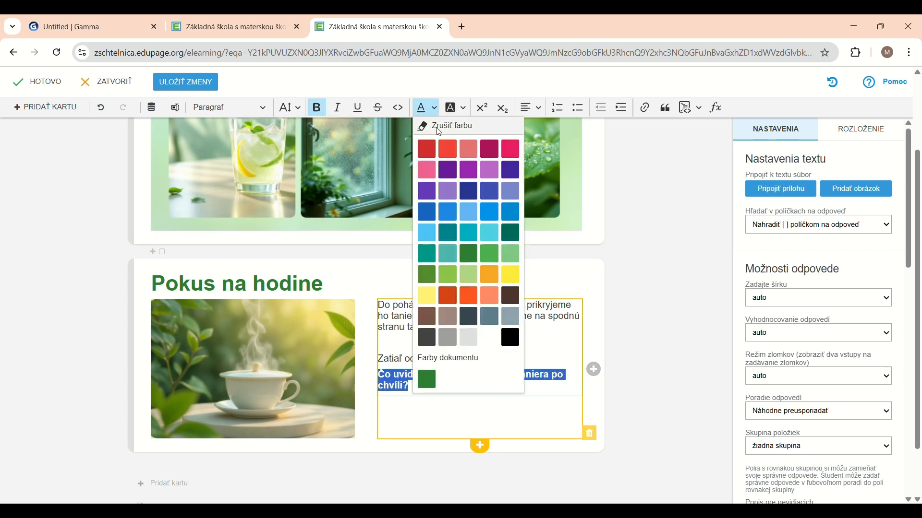
click(437, 385)
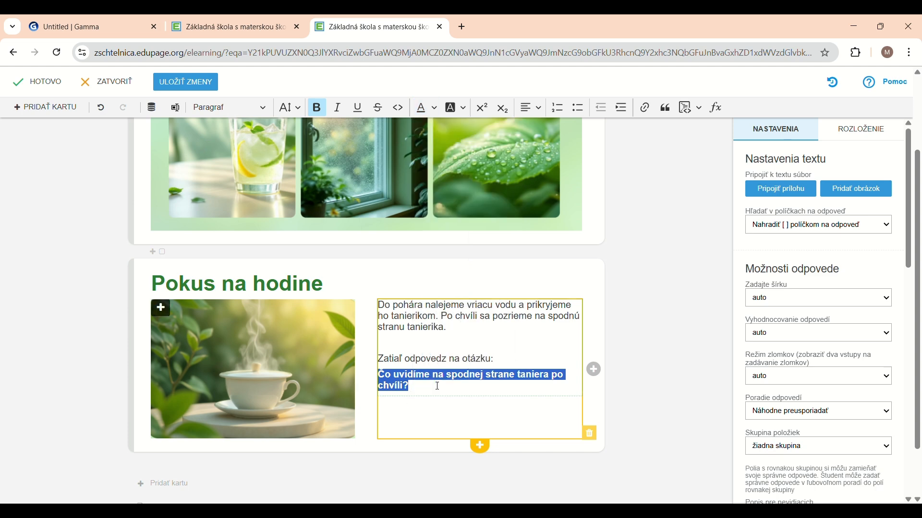
click(422, 405)
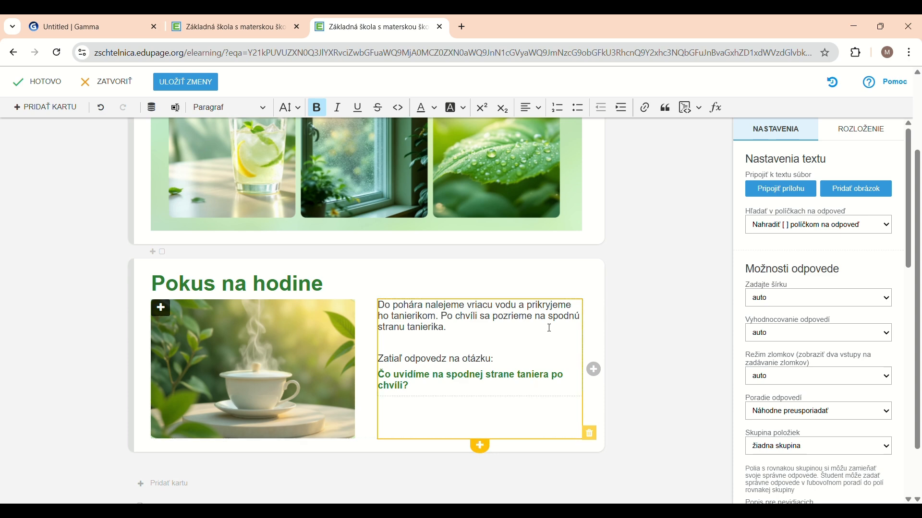
click(485, 451)
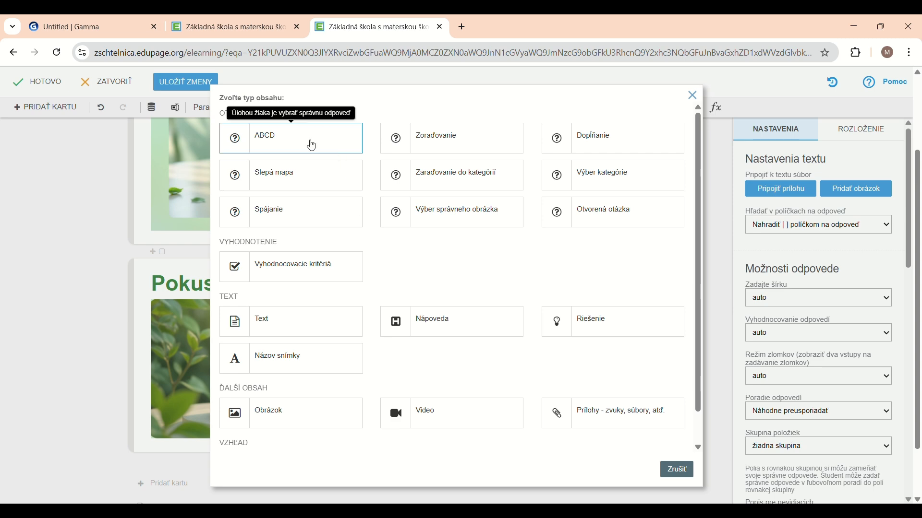
Step: Add an ABCD question with answers 'kvapky vody', 'suchý tanierik - nič sa nezmení', 'tanierik sa zahmlí, ale kvapky sa nevytvoria'; remove option d)
click(291, 145)
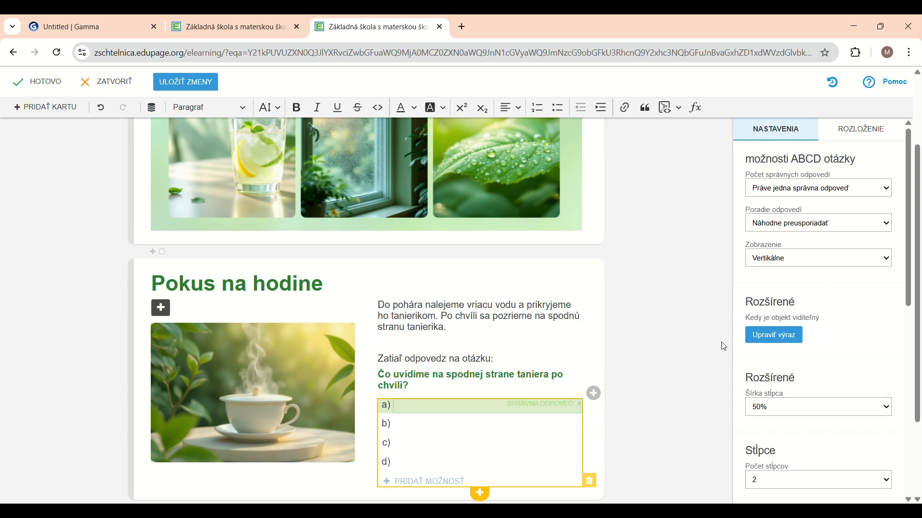
text(kvapky vody)
key(Tab)
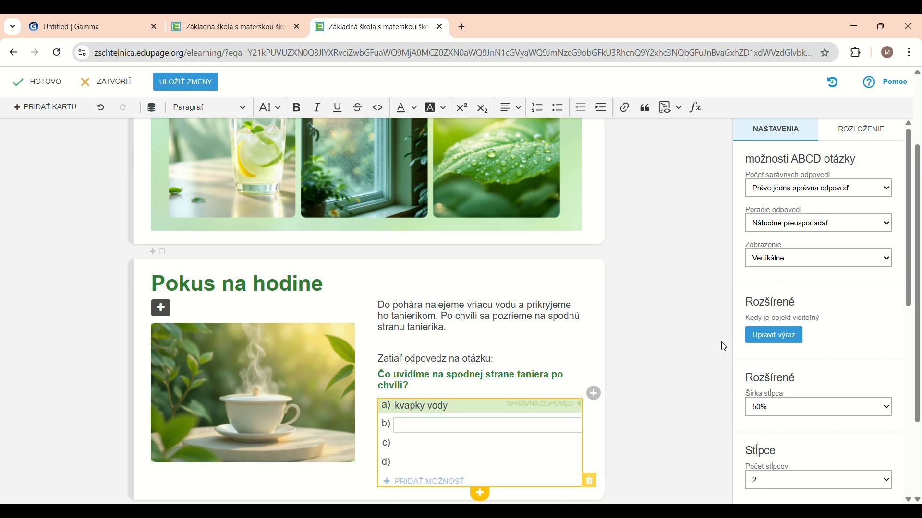
text(suchý tanierik - nič sa)
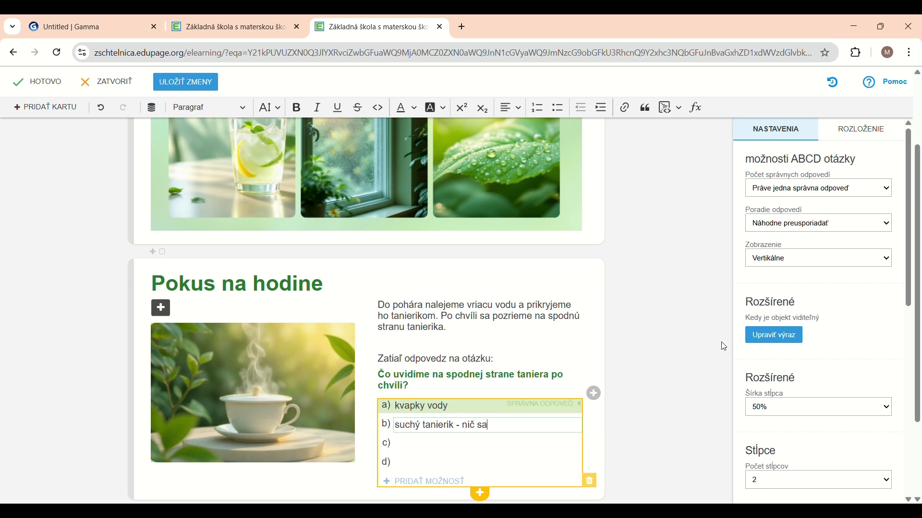
text( nezmení)
key(Return)
text(tan)
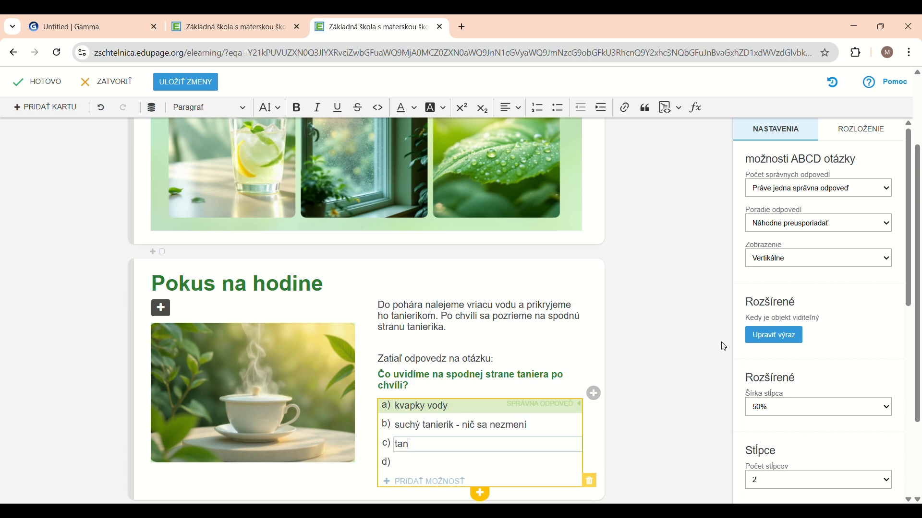
text(ierik sa zahmlí,)
key(BackSpace)
text(, ale kva)
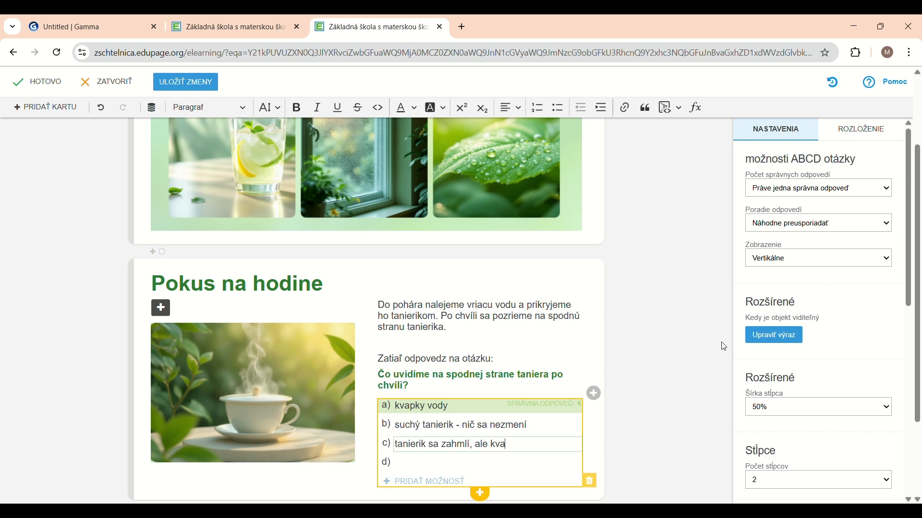
text(pky sa nevytvoria)
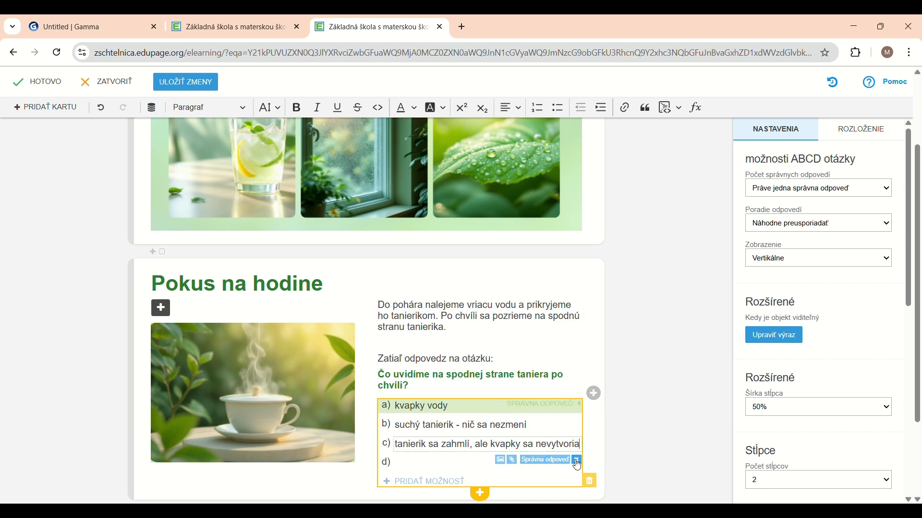
click(579, 464)
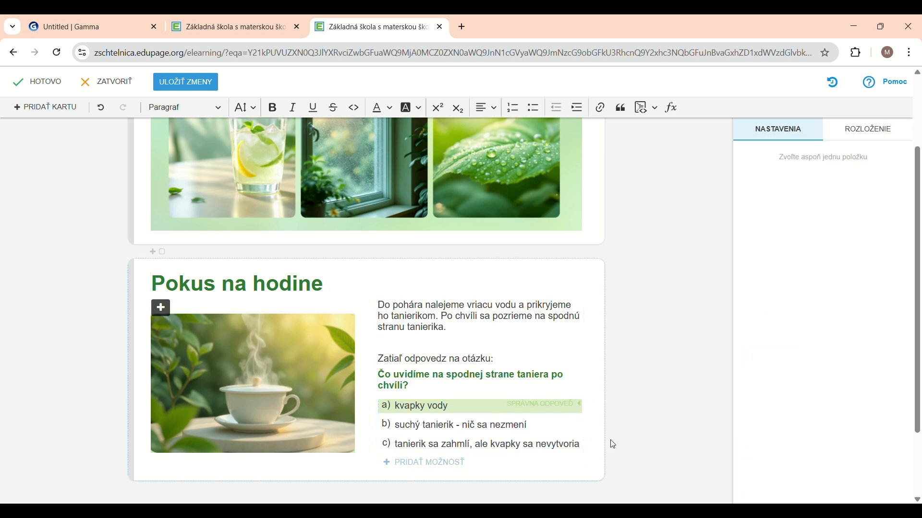
Step: Scroll below the Pokus na hodine card and open the Pridať kartu template dialog
scroll(634, 411, down, 2)
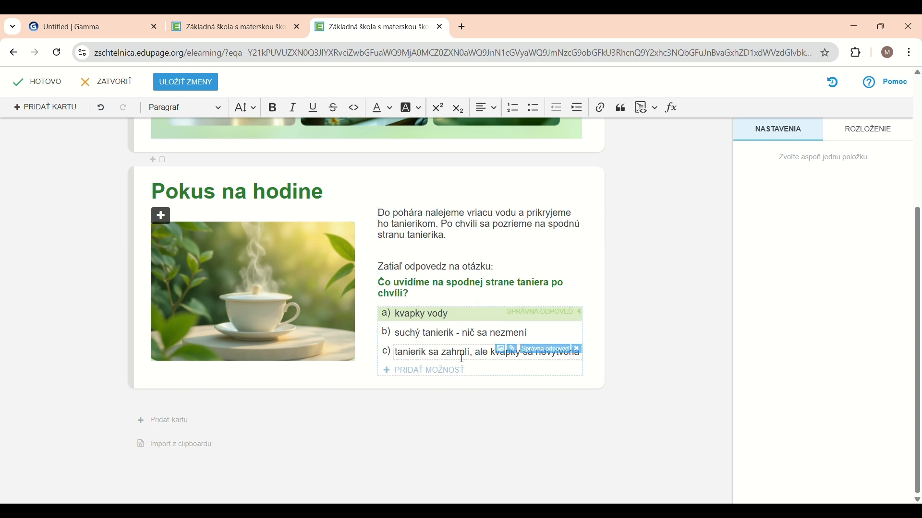
click(183, 429)
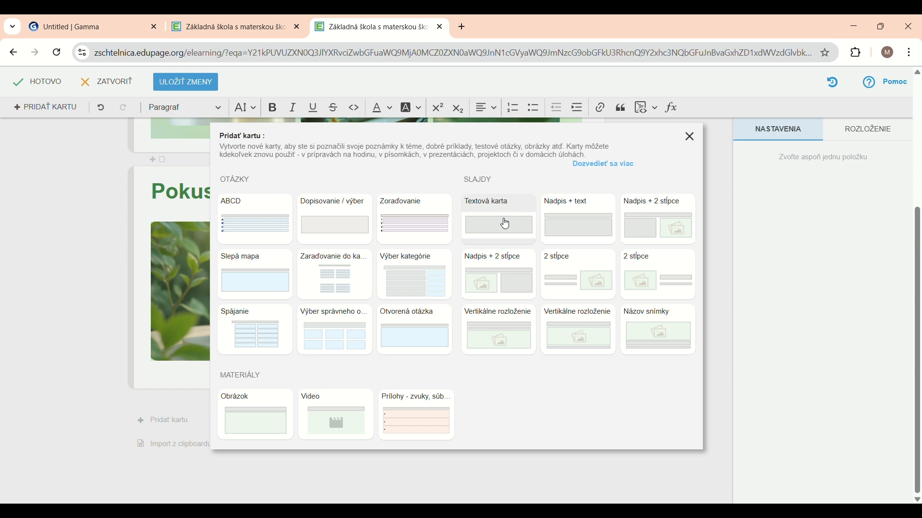
Step: Add a Textová karta reading 'To, čo sme pozorovali, sa nazýva kondenzácia.' and 'Skús sa teraz zamyslieť a odpovedať na nasledovné otázky:'
click(505, 223)
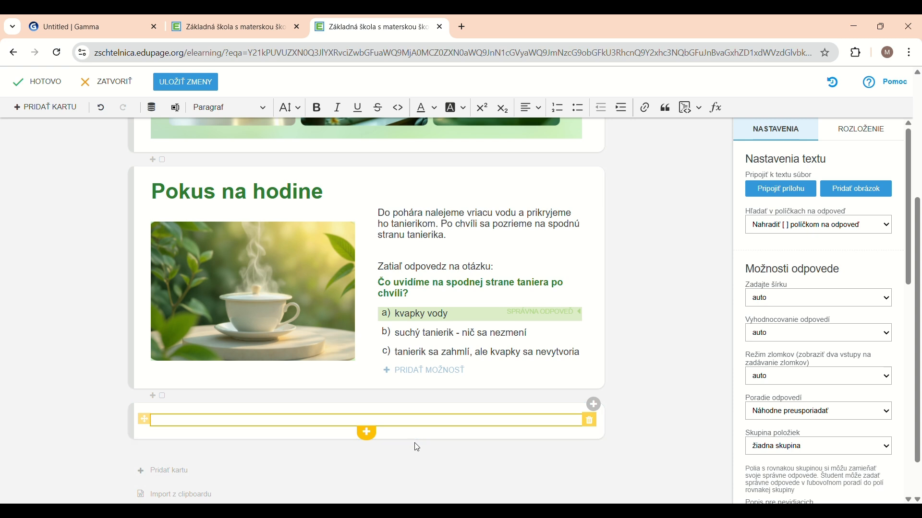
text(To, čo sme pozorovali, sa )
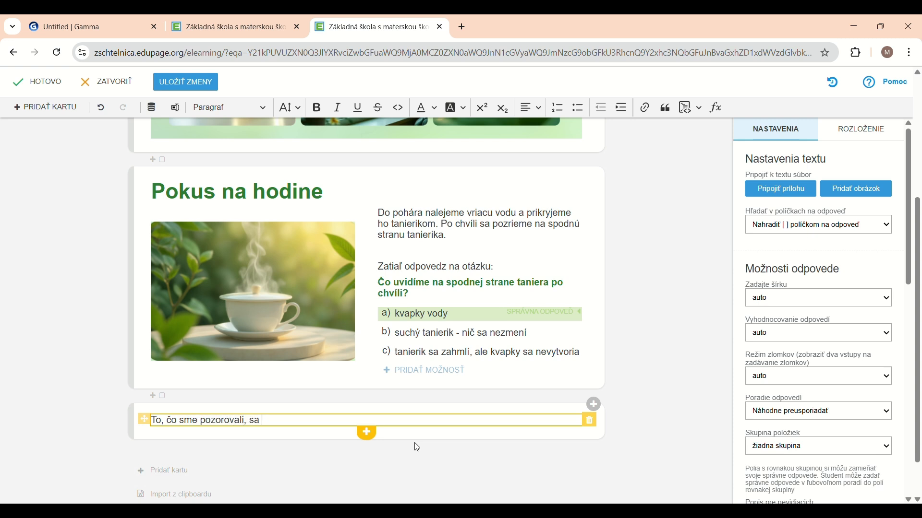
text(nazýva kondenzácia.)
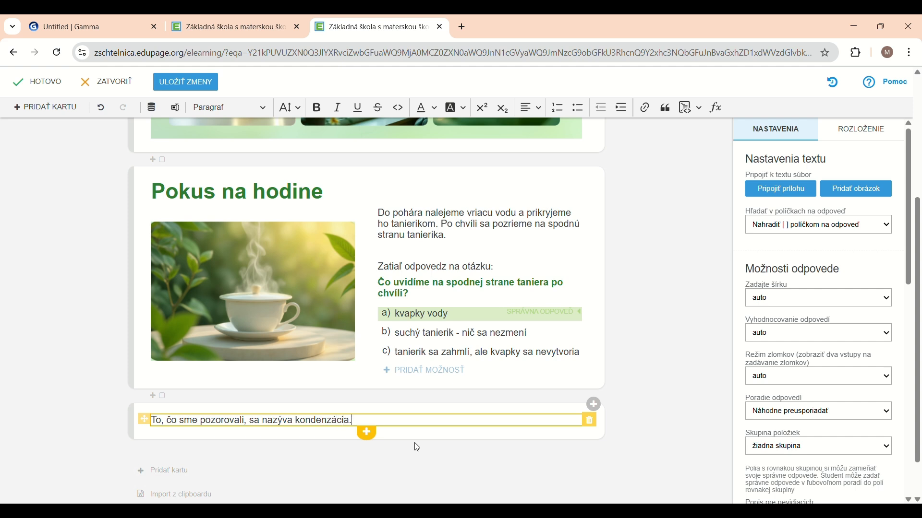
key(Return)
text(S)
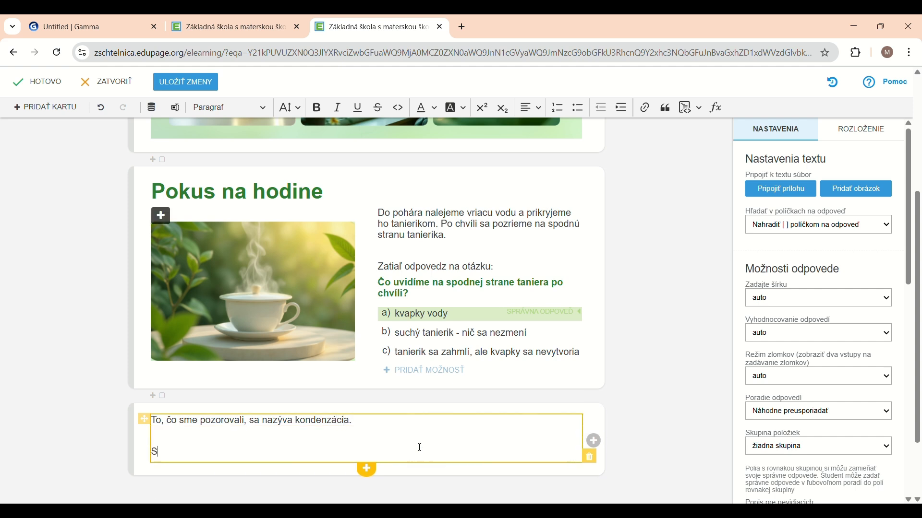
text(kús sa teraz zamyslieť a o)
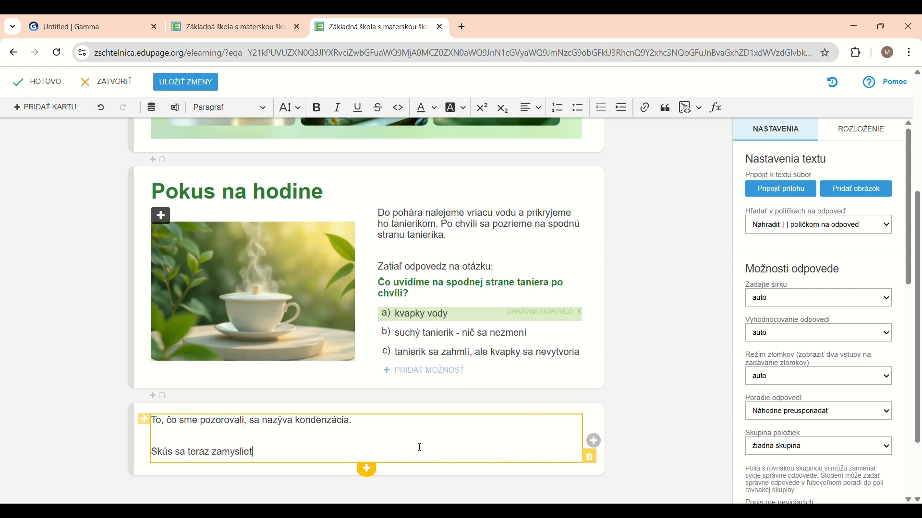
text(dpovedať na nasledovné otázky:)
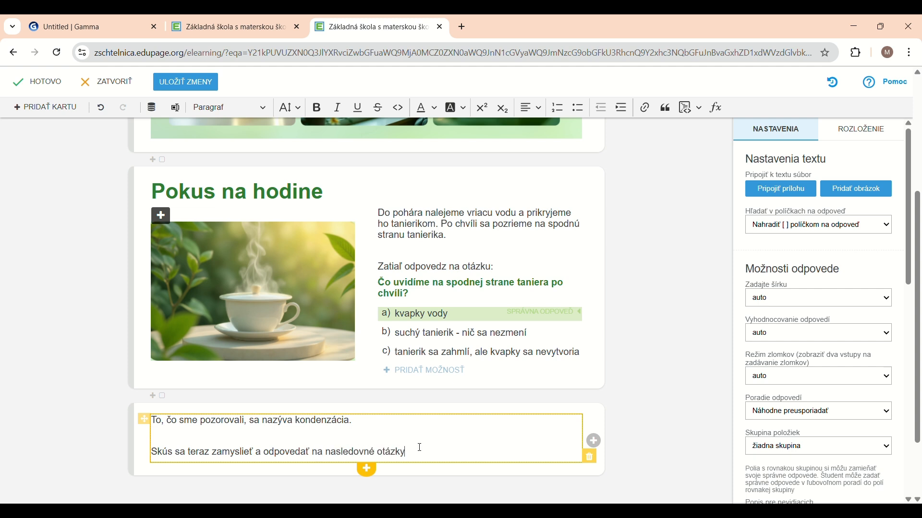
key(Return)
key(Return)
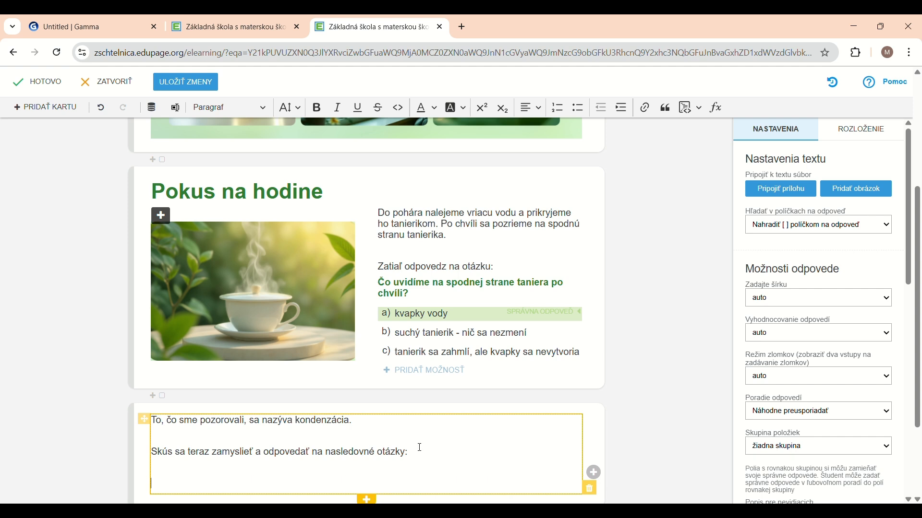
Step: Type '1. Aká premena prebieha pri kondenzácii?' into the text card, then open the content-type chooser
scroll(420, 447, down, 3)
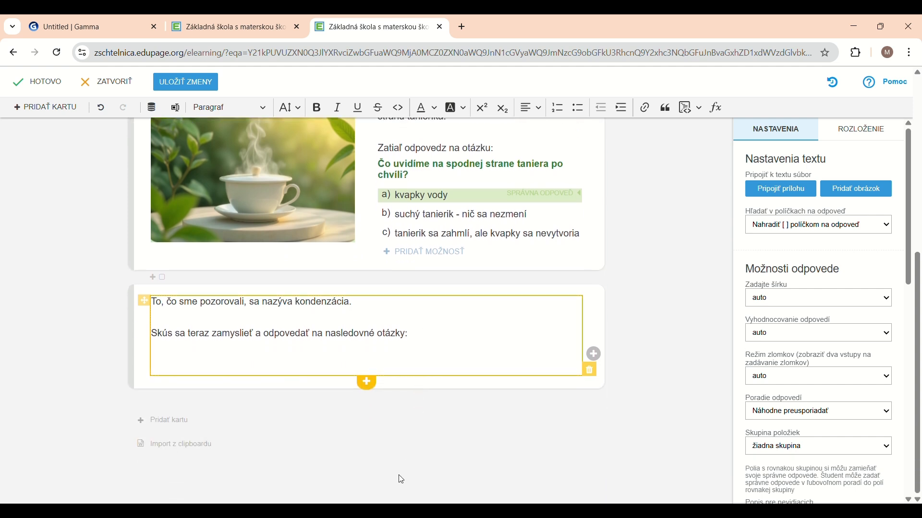
text(1. )
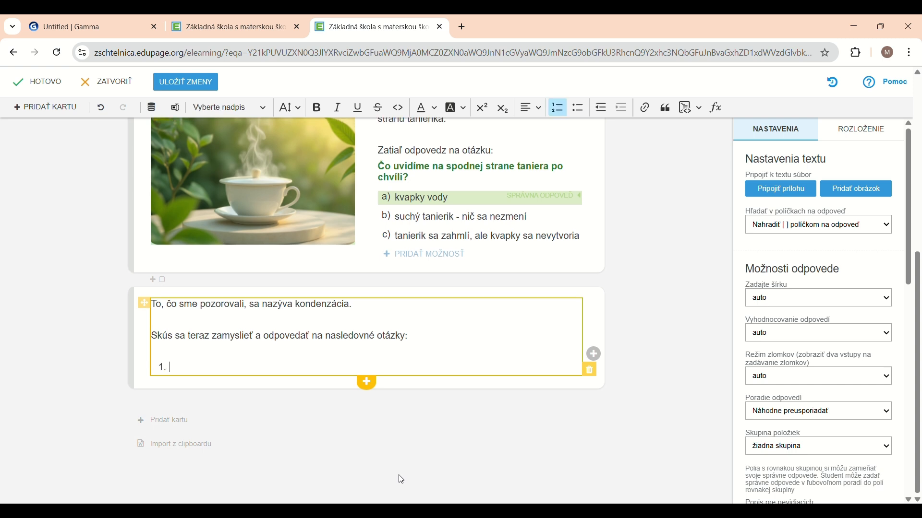
text(Aká premena prebie)
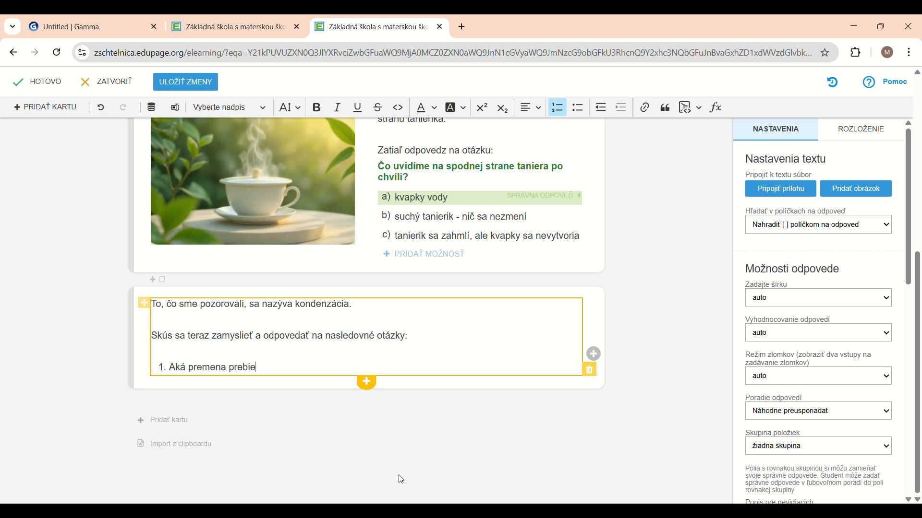
text(ha pri kondenzácii?)
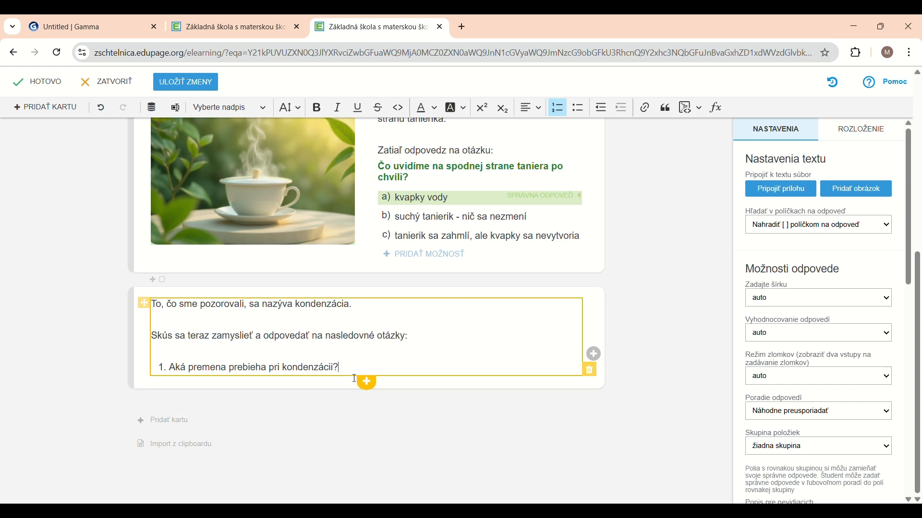
key(Return)
key(BackSpace)
click(367, 384)
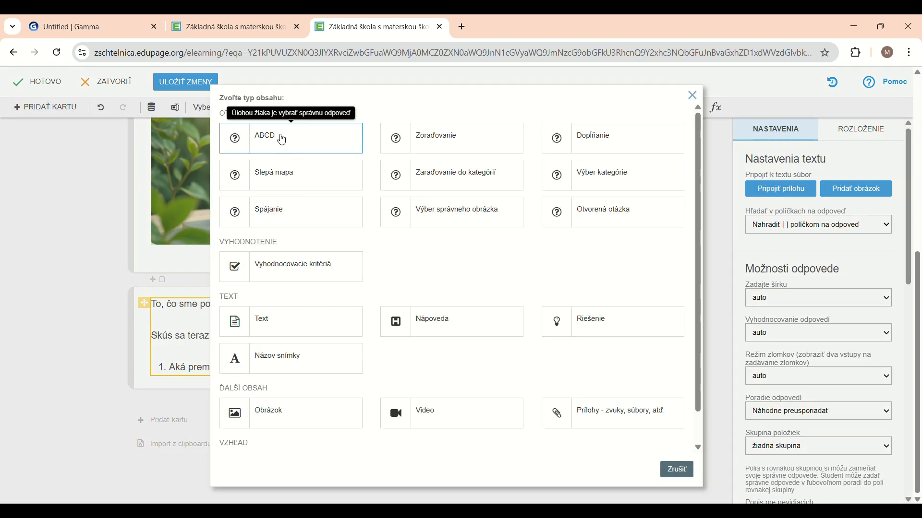
Step: Add ABCD answers 'z plynného skupenstva na kvapalné' (correct), 'z kvapalného skupenstva na plynné', 'z pevného skupenstva na kvapalné'
click(283, 140)
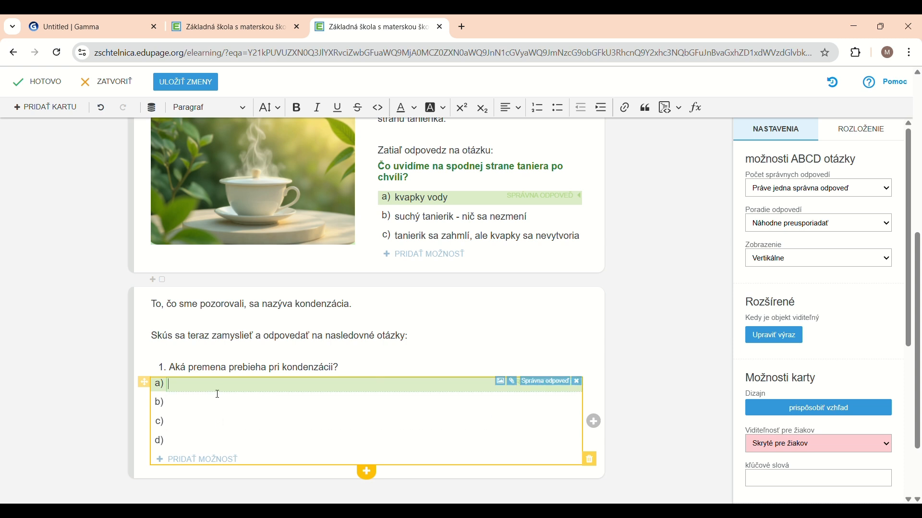
text(z plynného skupenstva na kvapalné)
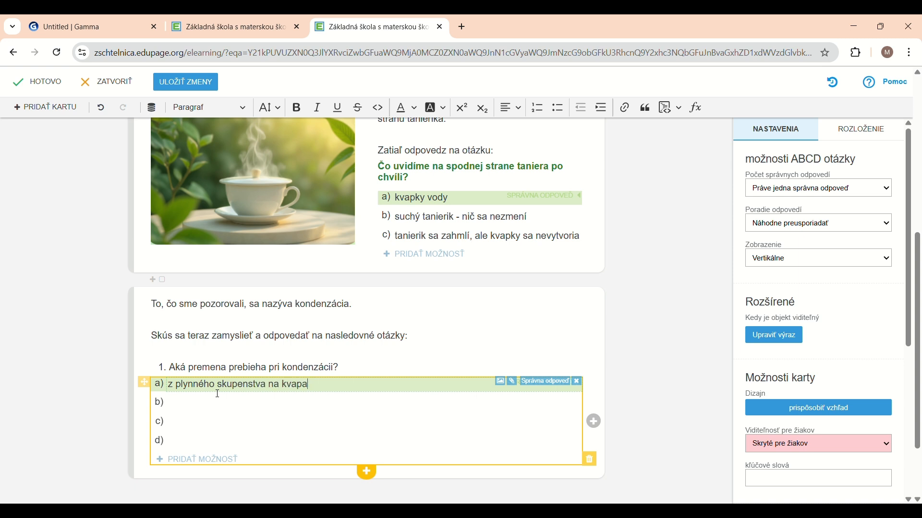
click(212, 409)
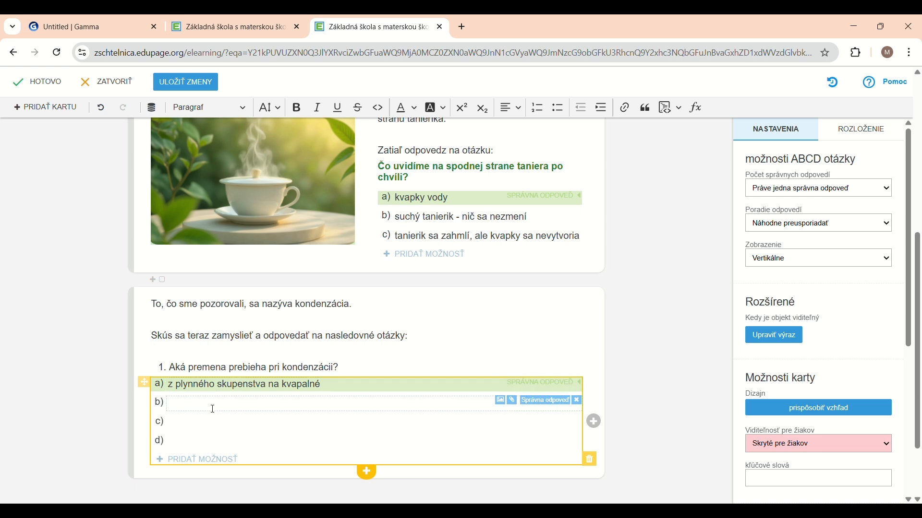
text(z kvapalného skupenstva na)
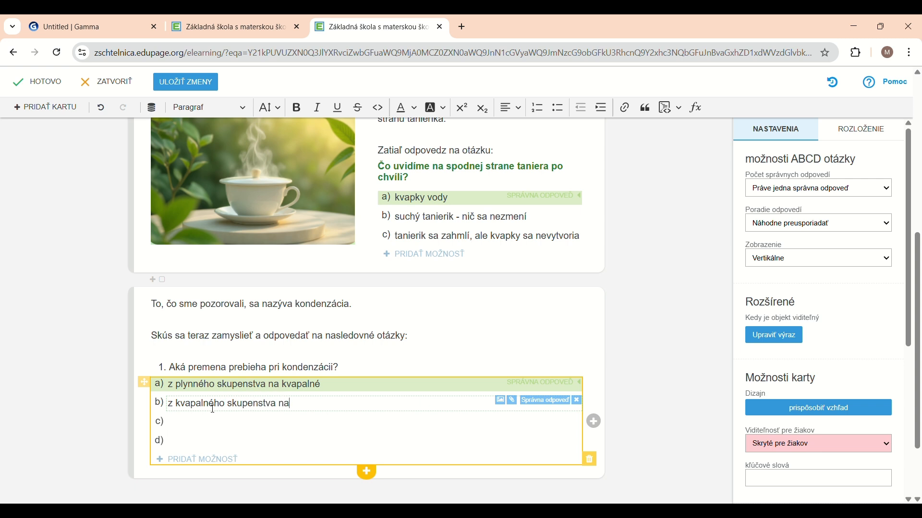
text( plynné)
key(Return)
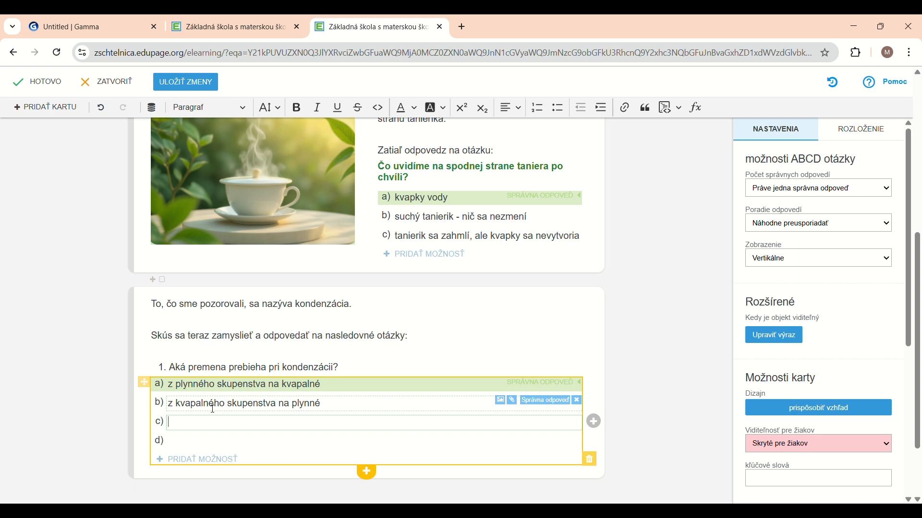
text(z pevného skupenstva na kvapalné)
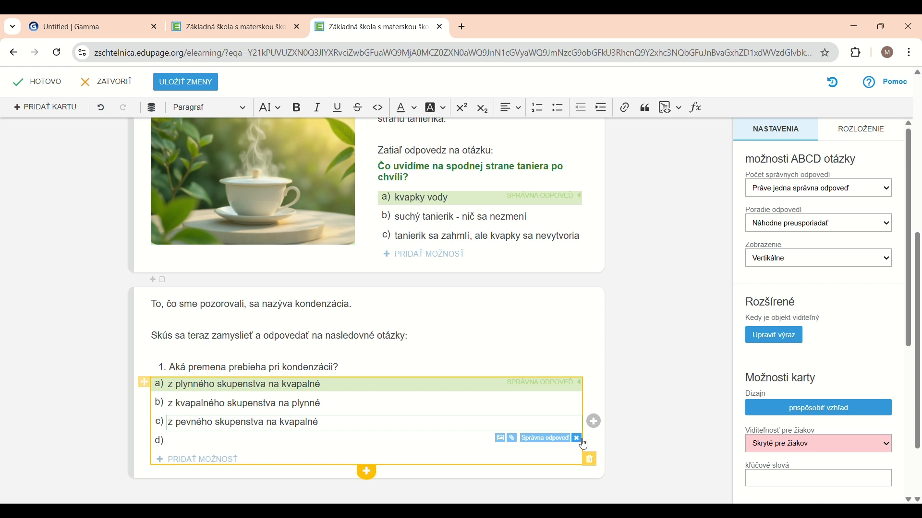
click(580, 441)
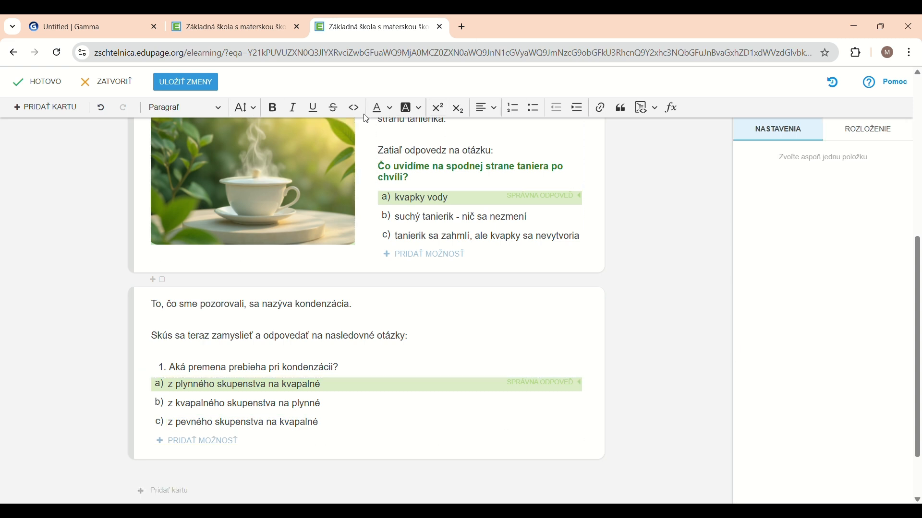
click(378, 462)
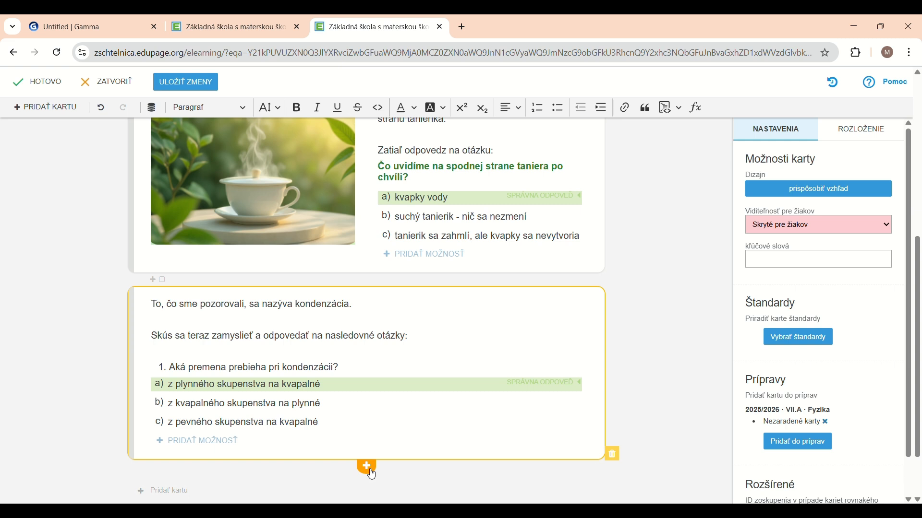
Step: Insert a text block reading '2. Myslíš si, že sa pri tejto premene látka zohrieva alebo ochladzuje?'
click(370, 471)
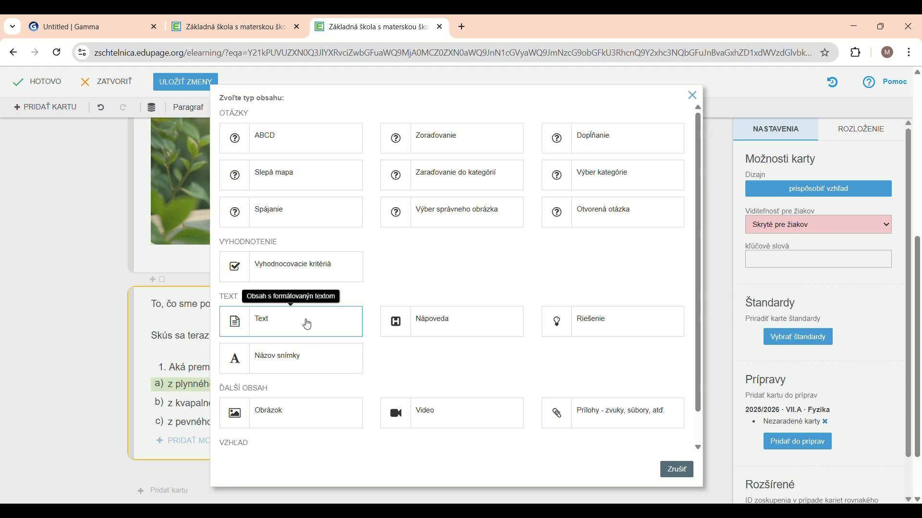
click(278, 325)
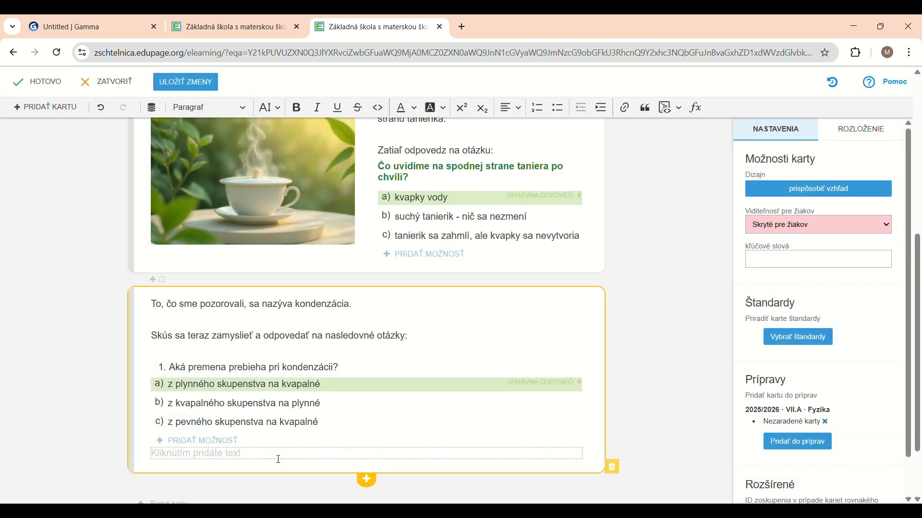
click(249, 459)
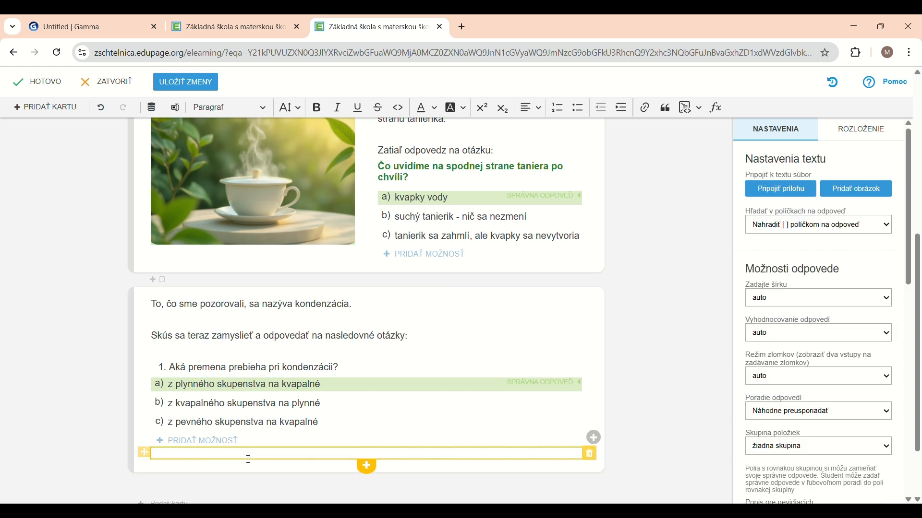
text(2. Myslíš si, že sa pri tejto premene lát)
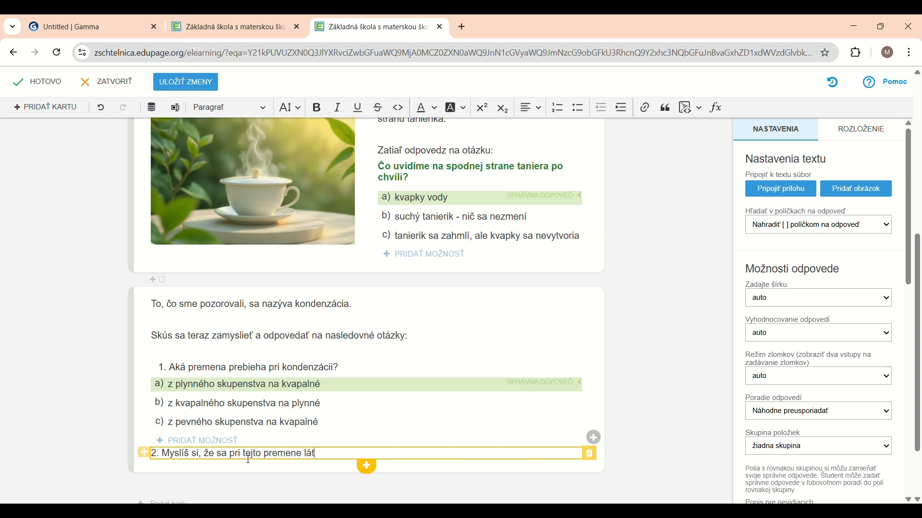
text(ka zohrieva alebo ochladzuje)
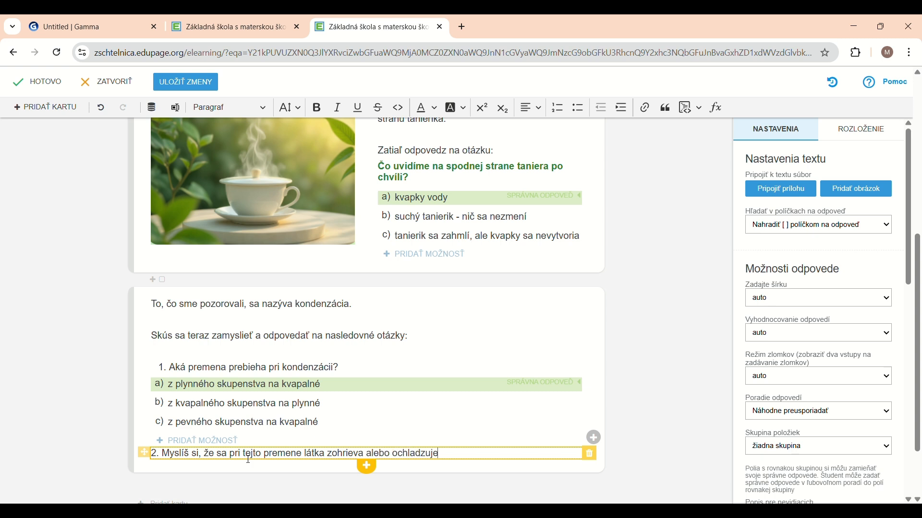
text(?)
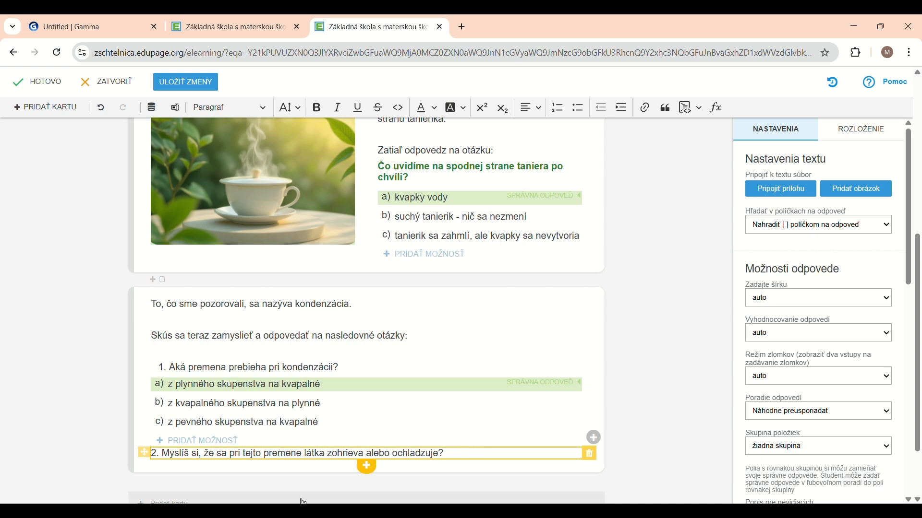
Step: Add an ABCD block with 'ochladzuje' (correct) and 'zohrieva', deleting empty options c) and d)
click(369, 474)
click(290, 140)
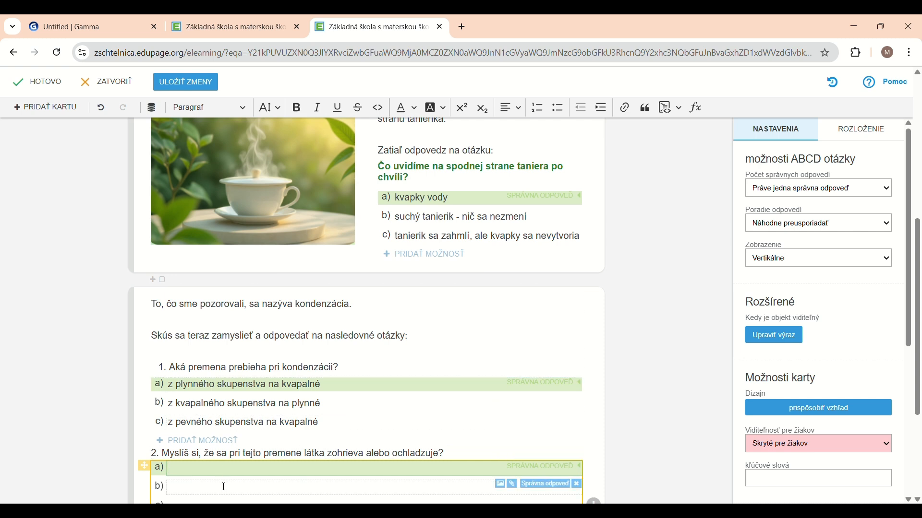
text(ochladzuje)
click(227, 487)
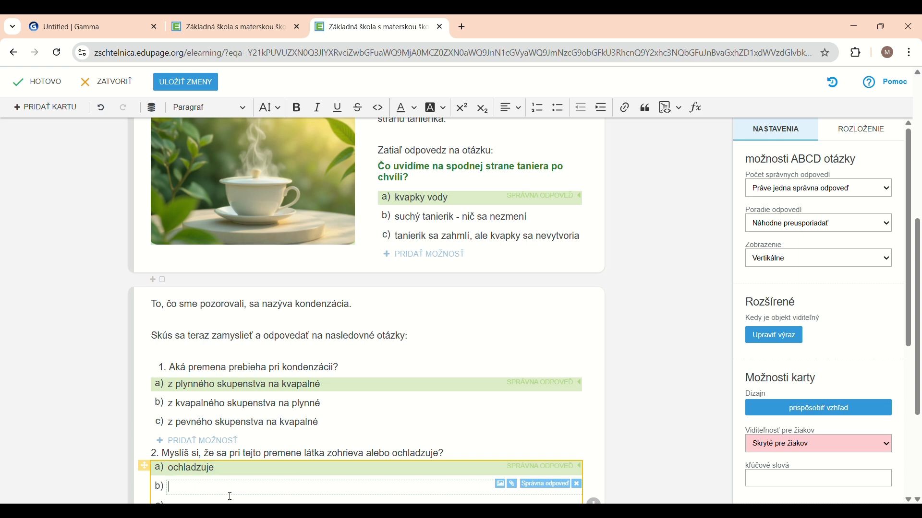
text(zohrieva)
scroll(231, 497, down, 2)
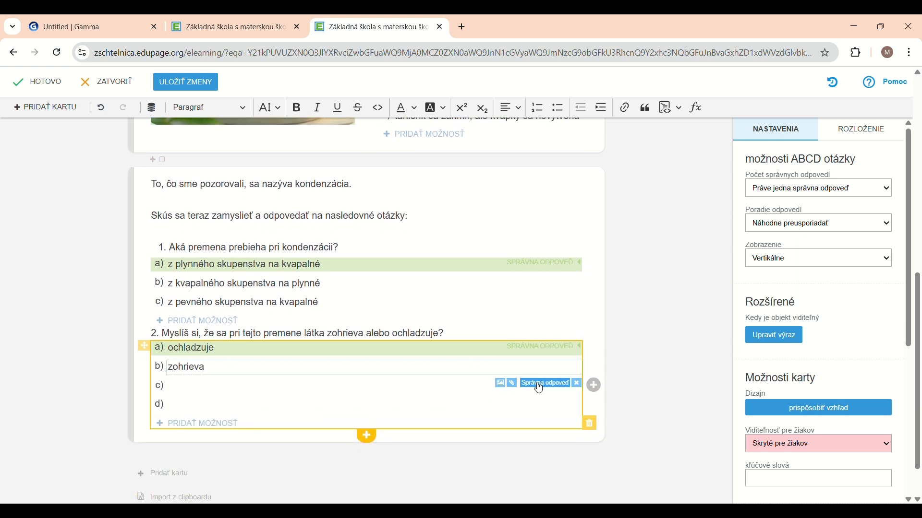
click(579, 385)
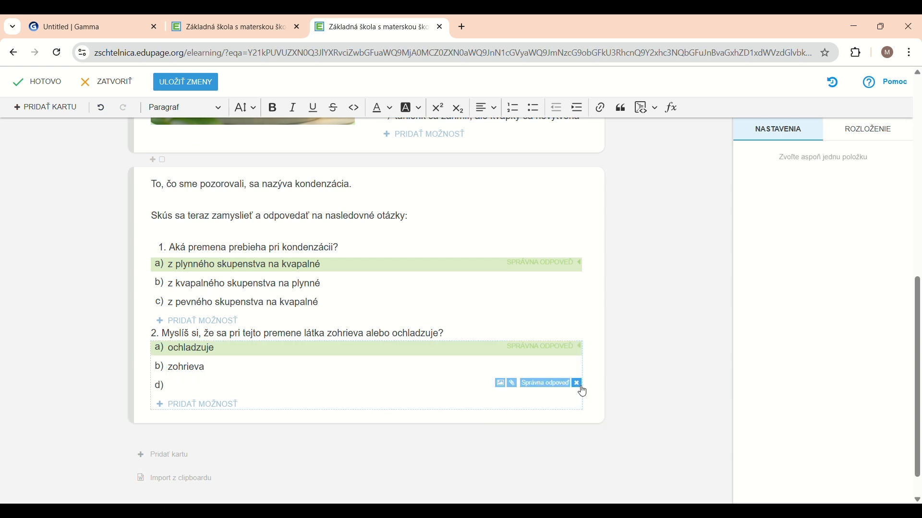
click(580, 385)
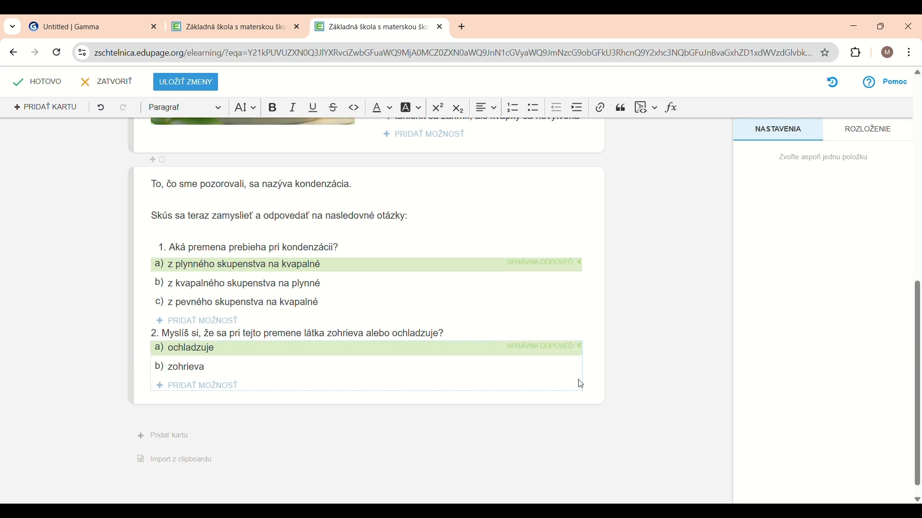
click(326, 407)
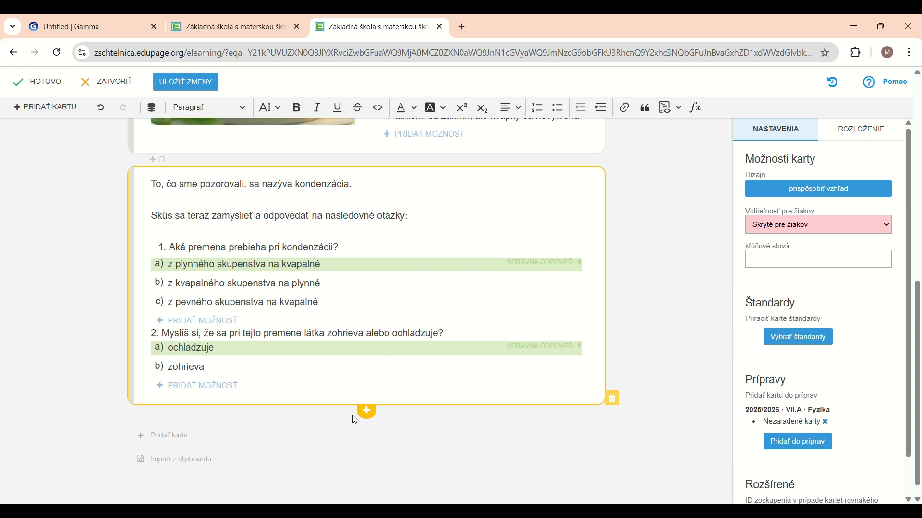
Step: Insert a text block below question 2 reading '3. Aká premena (dej) je opačná ku kondenzácii?'
click(366, 414)
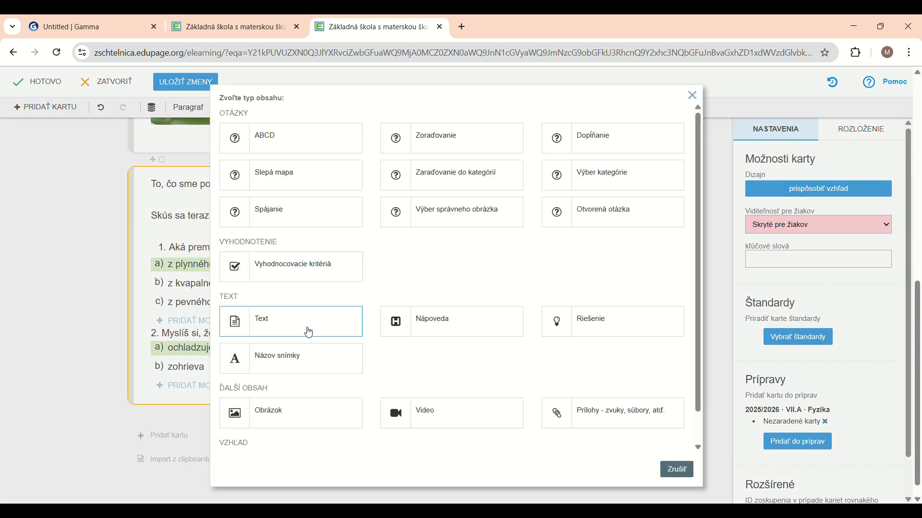
click(307, 328)
click(188, 405)
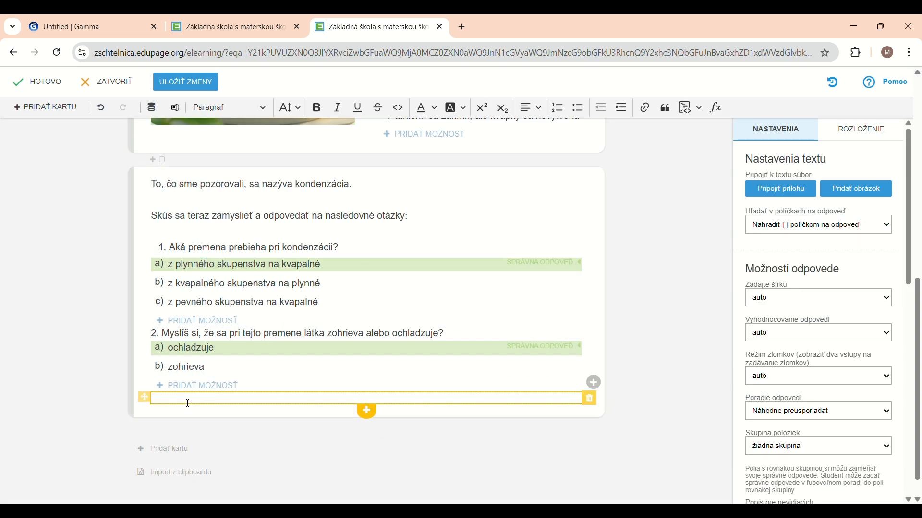
text(3. Aká premena ()
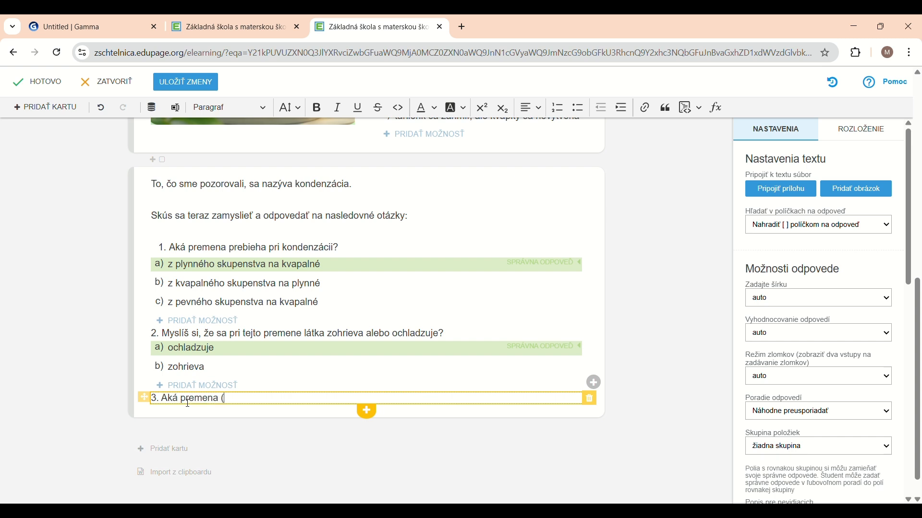
text(dej) je opačná ku kond)
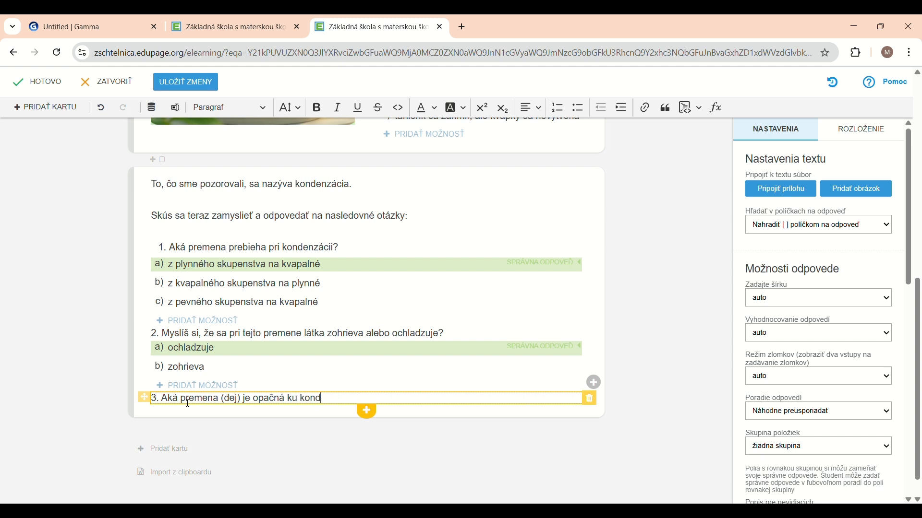
text(enzácii?)
Step: Add an ABCD block with 'vyparovanie' (correct) and 'var', removing empty options c) and d)
click(367, 413)
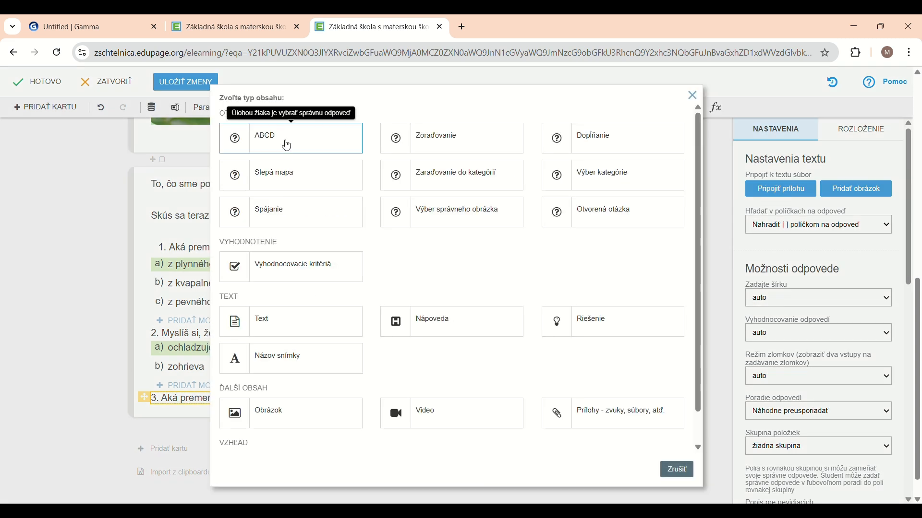
click(287, 145)
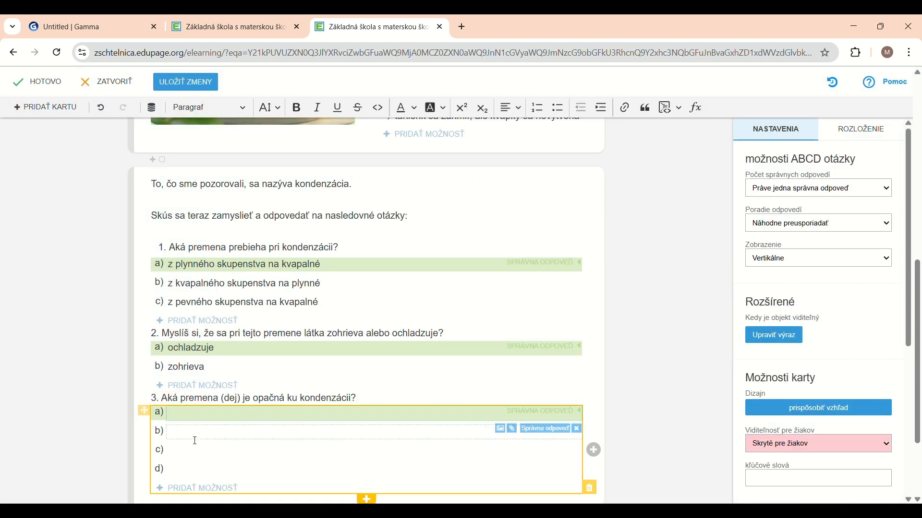
text(v)
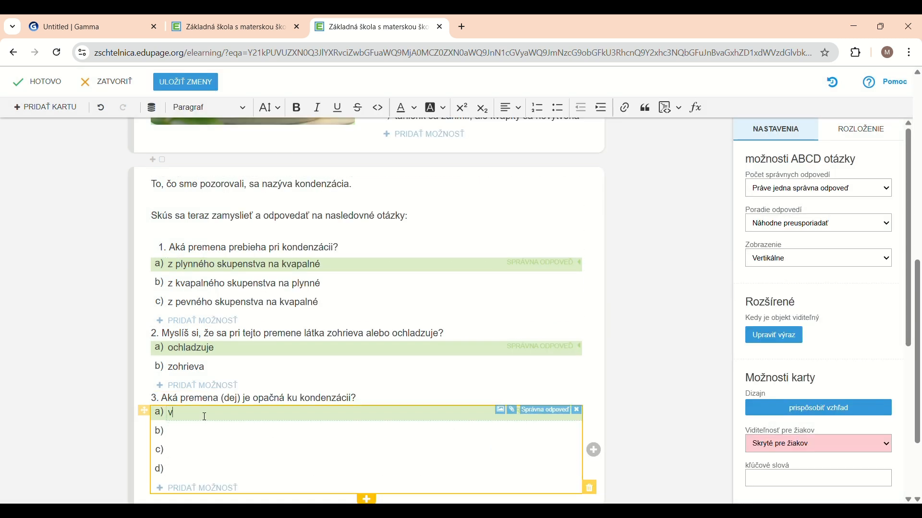
text(yparovanie)
key(Return)
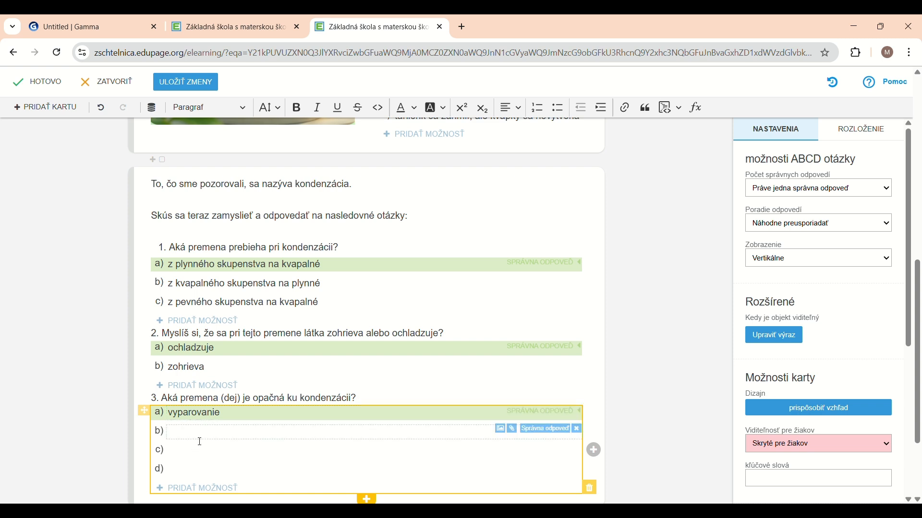
text(var)
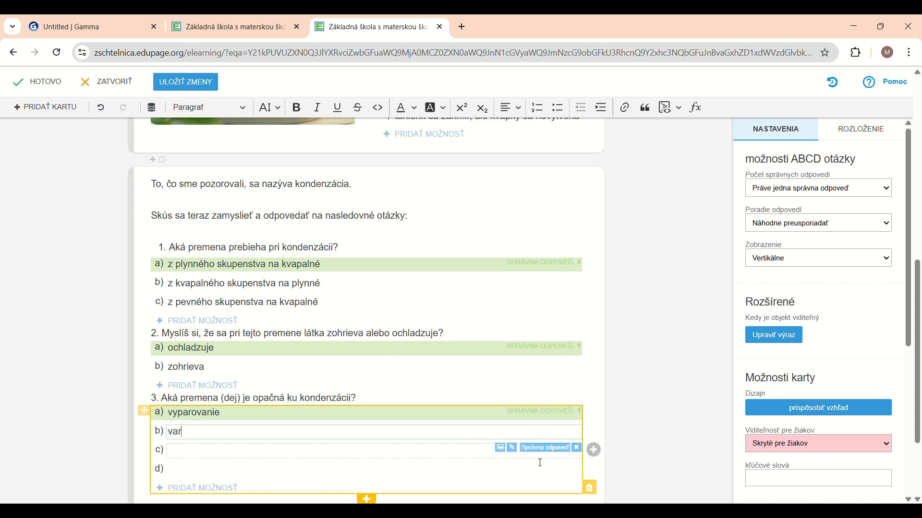
click(578, 448)
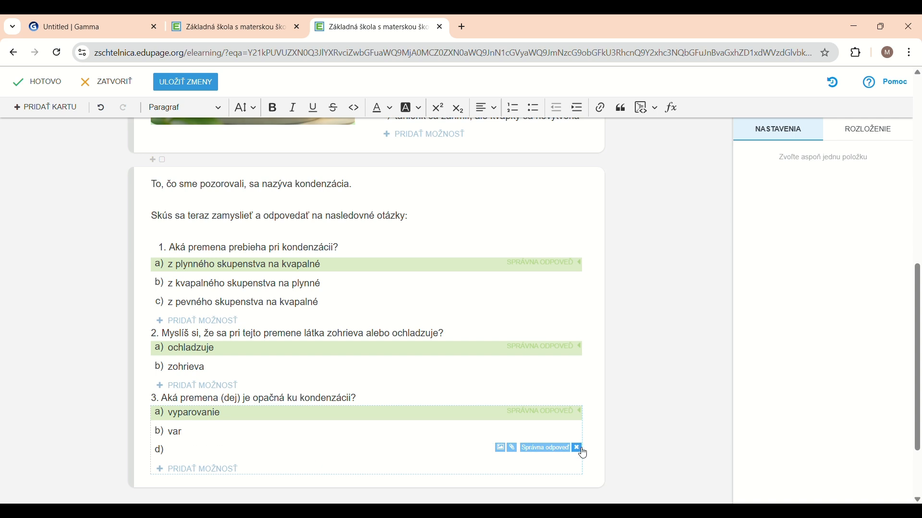
click(578, 449)
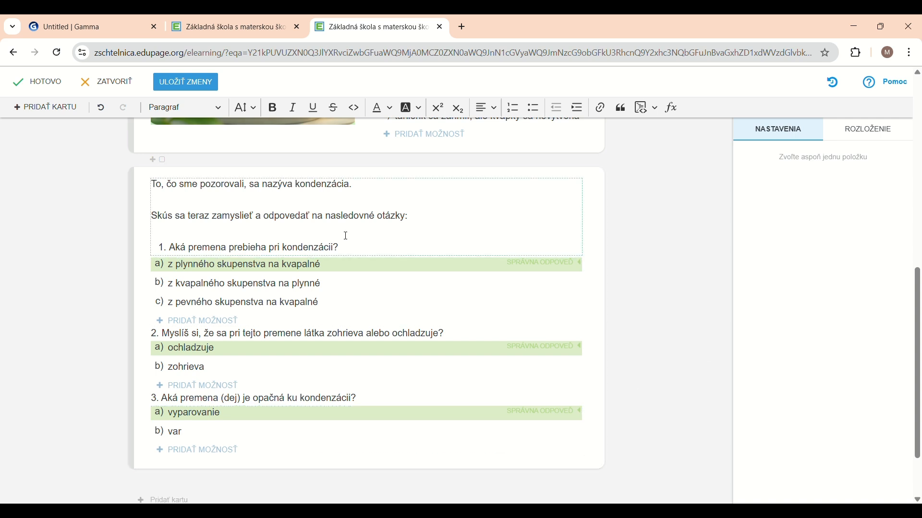
scroll(225, 292, up, 2)
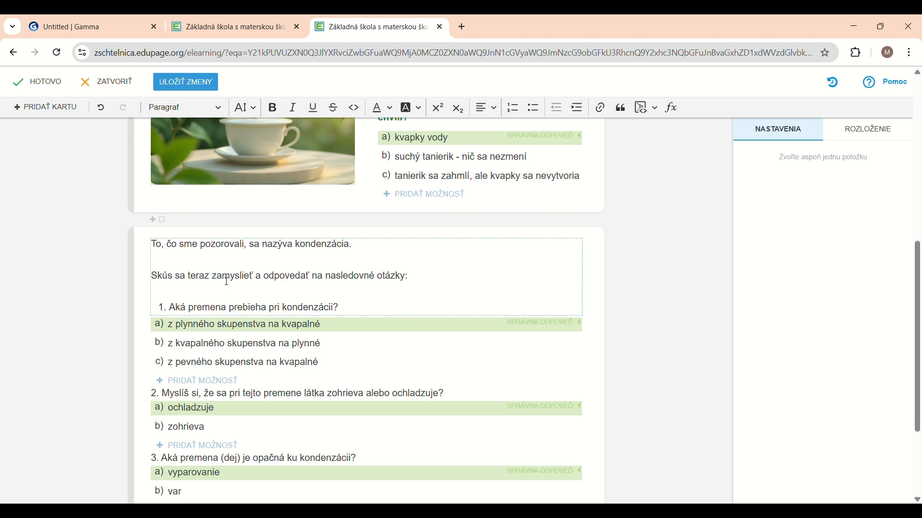
Step: Make the word 'kondenzácia.' bold, green and underlined
drag(367, 246, 302, 247)
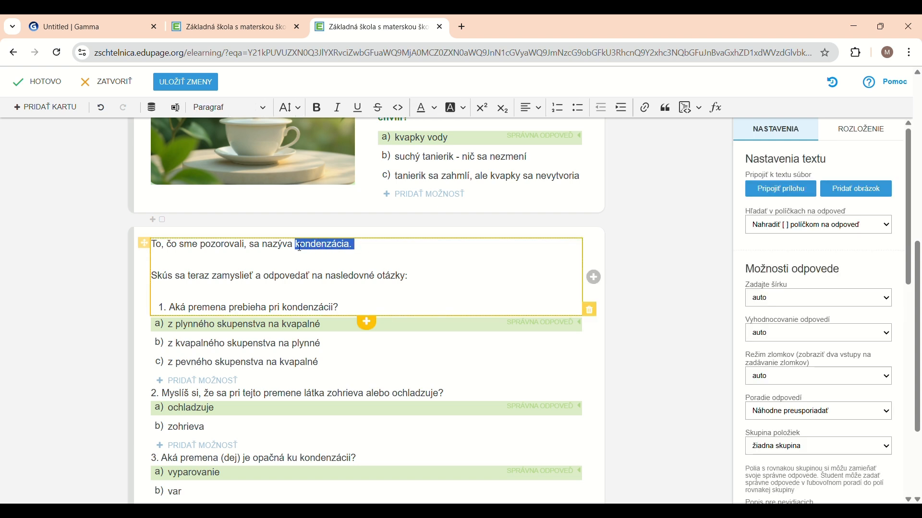
click(318, 109)
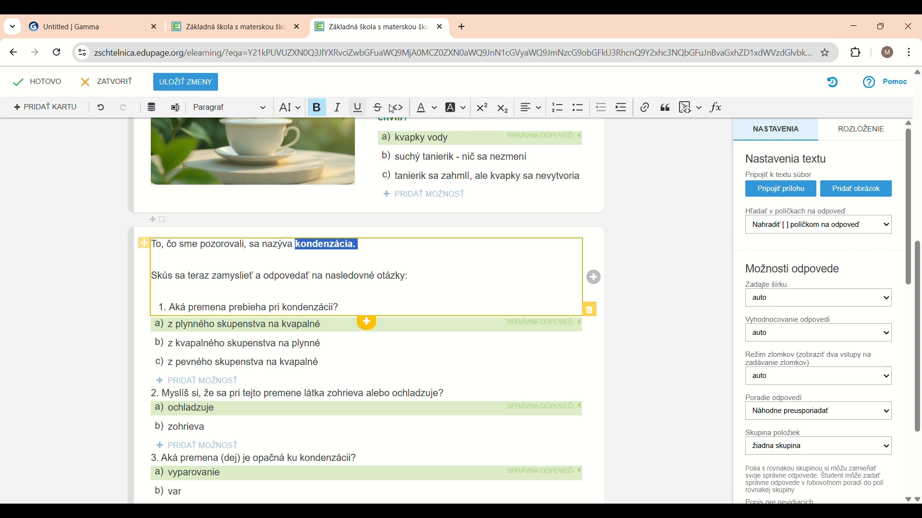
click(429, 109)
click(432, 387)
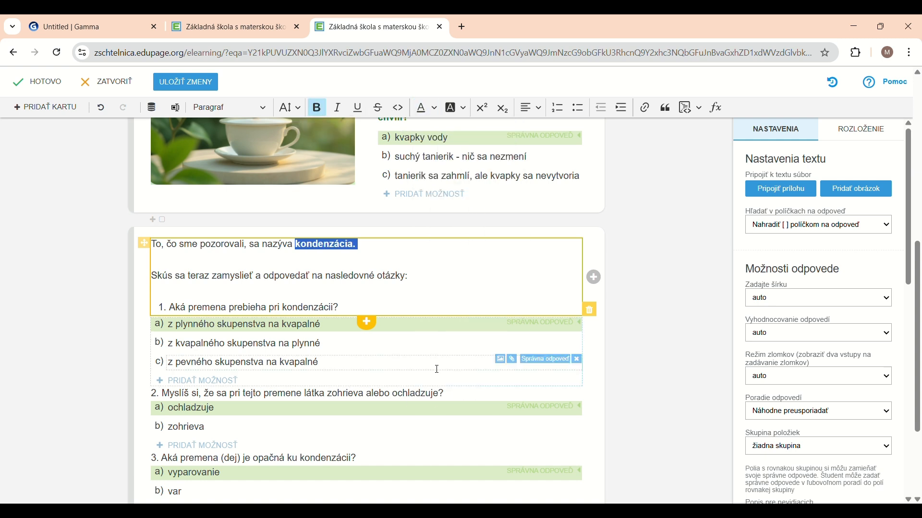
click(363, 112)
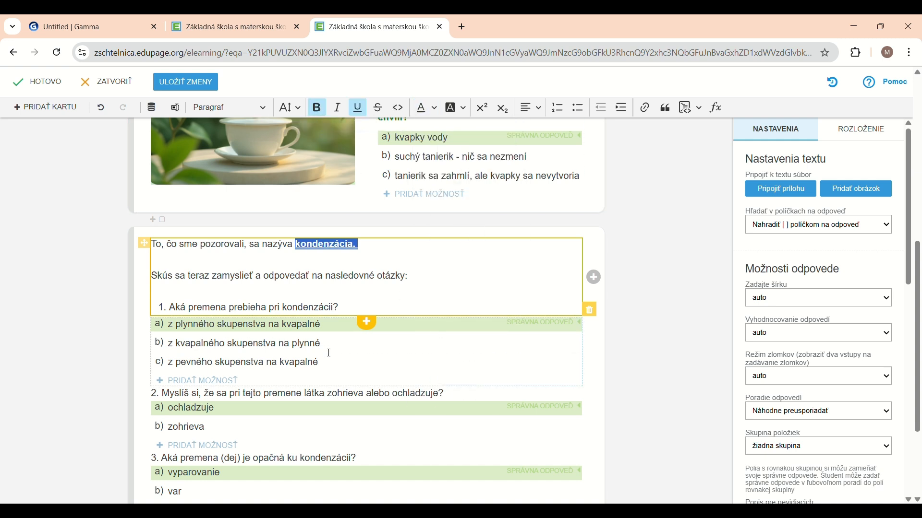
Step: Make the question 1, 2 and 3 lines bold
drag(364, 312, 169, 311)
click(316, 108)
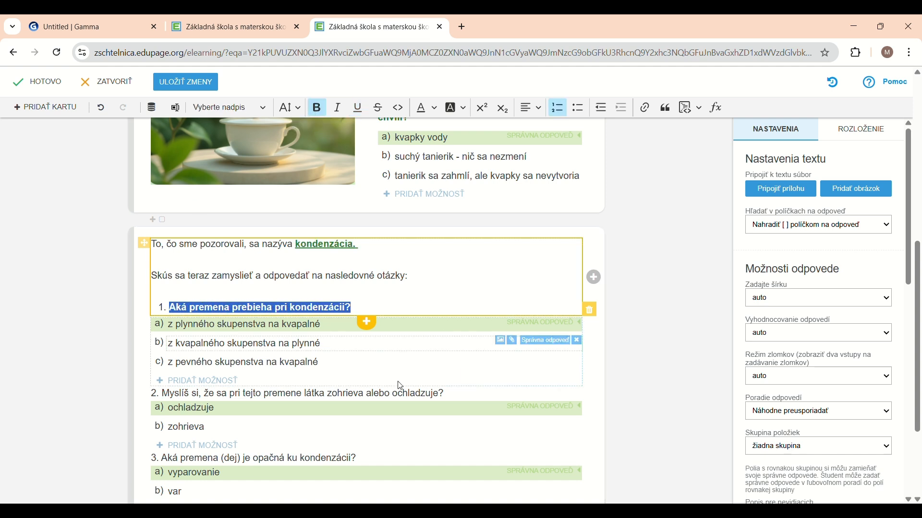
drag(468, 398, 152, 395)
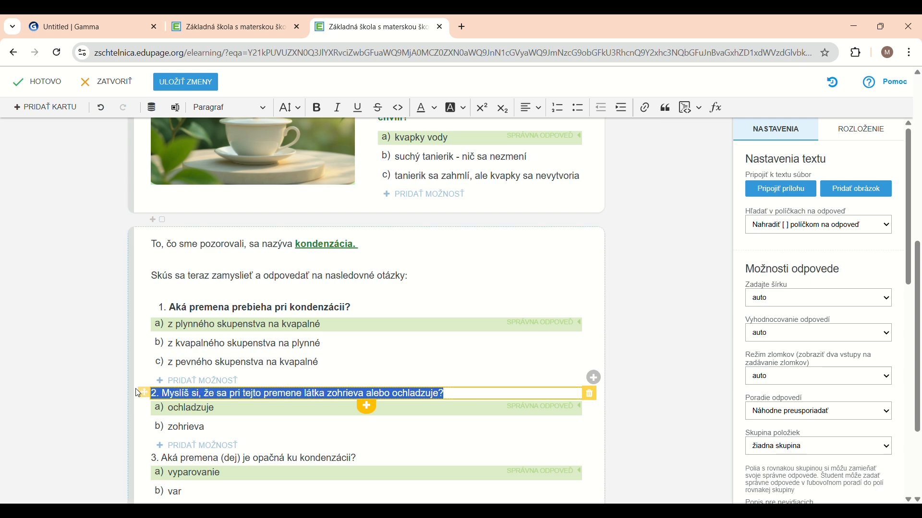
click(296, 108)
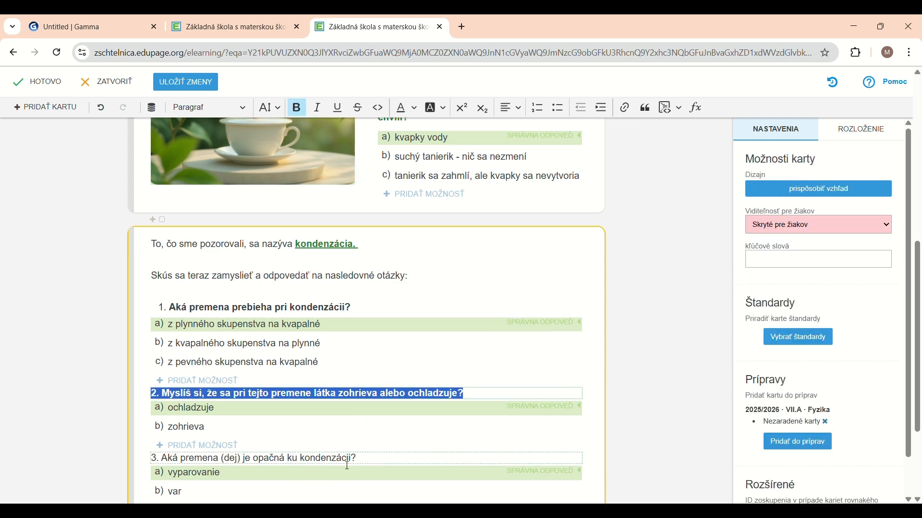
drag(358, 460, 144, 463)
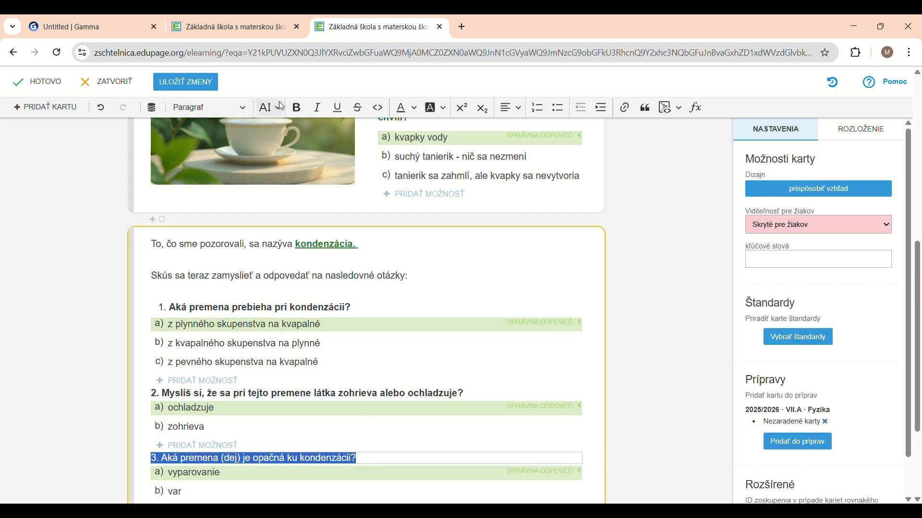
click(296, 108)
click(690, 270)
scroll(690, 270, down, 1)
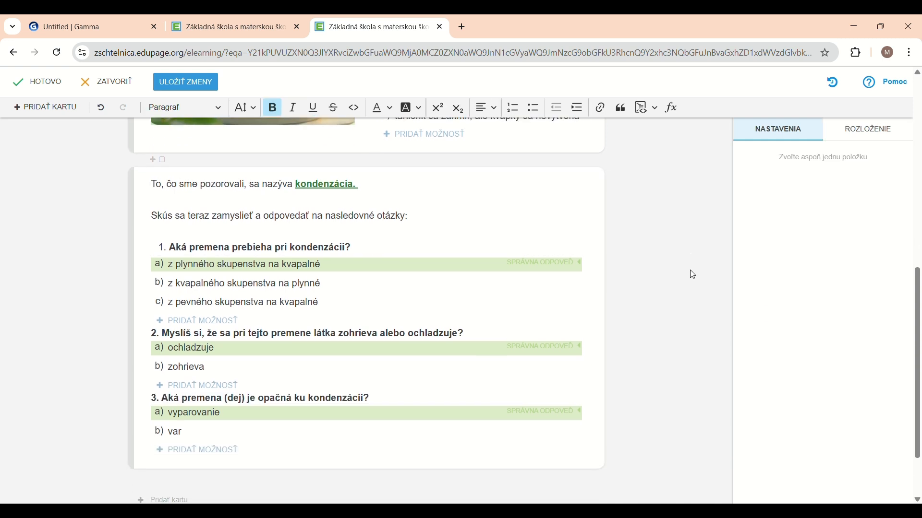
Step: Scroll to the bottom of the lesson and open 'Pridať kartu' for a fourth card
scroll(690, 269, up, 5)
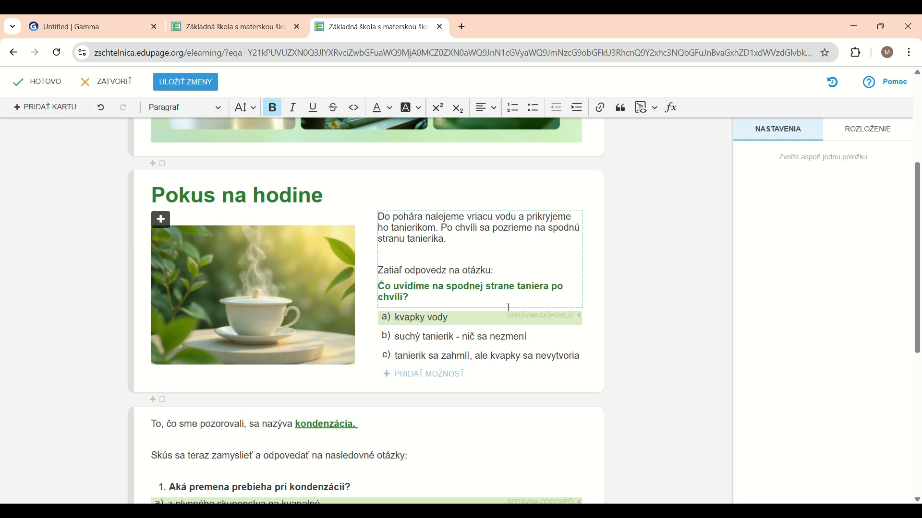
scroll(509, 308, down, 3)
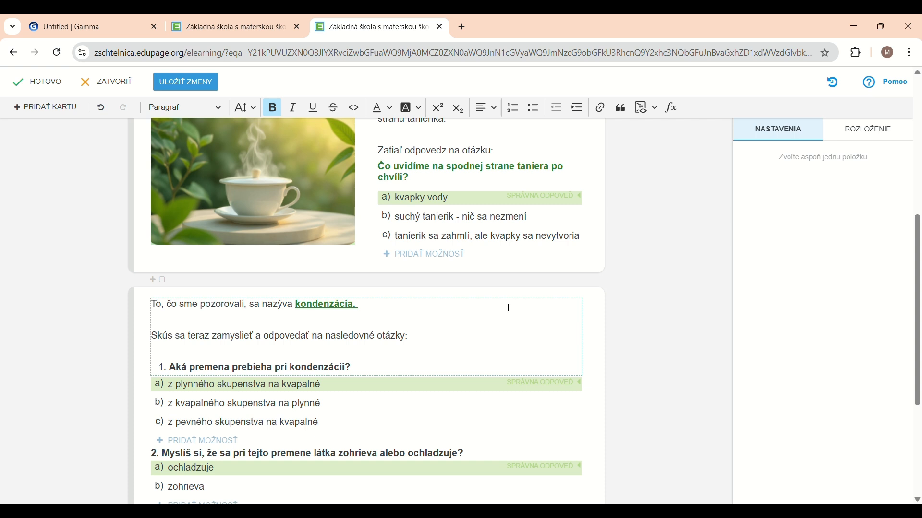
scroll(509, 308, down, 3)
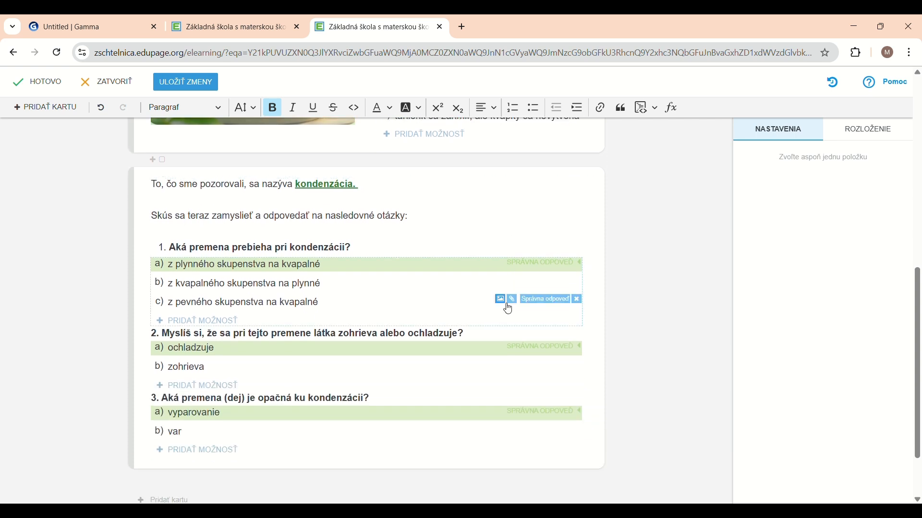
scroll(508, 310, down, 2)
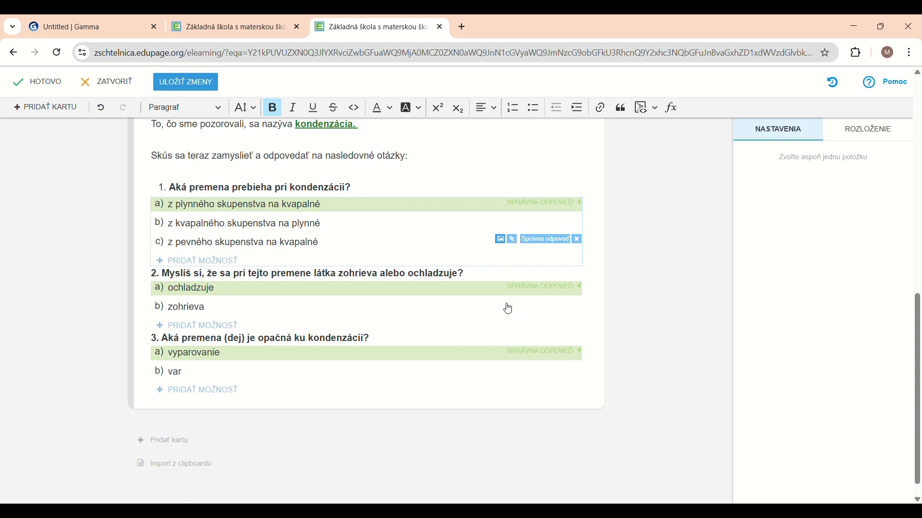
click(168, 443)
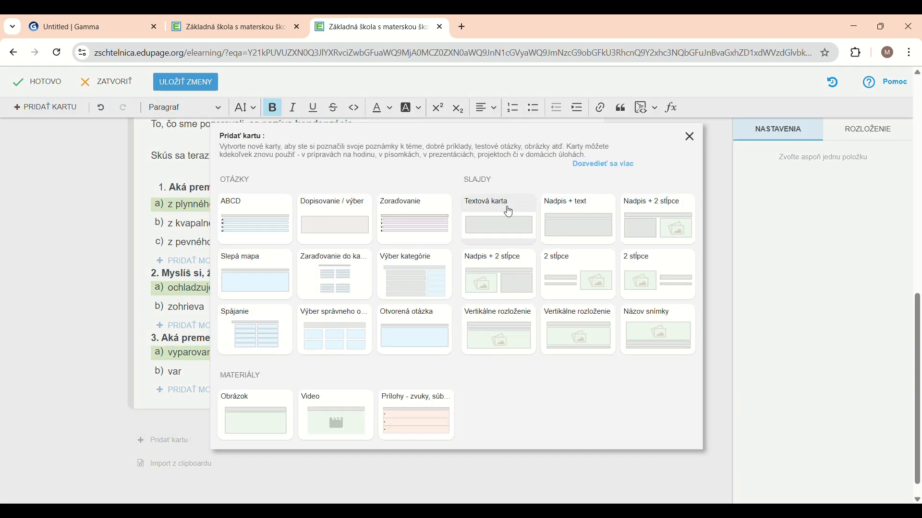
Step: Choose 'Textová karta' under Slajdy to add a blank fourth card
click(504, 216)
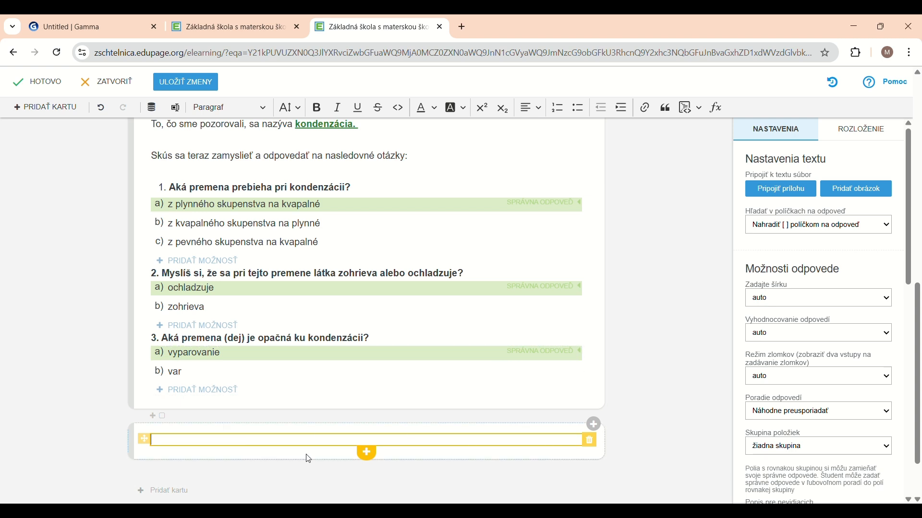
Step: Paste the prepared condensation text with the 'ROSNÝ BOD' and 'Rosný bod závisí od:' sections
text(Pri kondenzácii sa plynné skupenstvo premieňa na kvapalné. Para, ktorá stúpa nahor sa ochladzuje na tanieriku a preto sa zmení späť na kvapalinu. Kondenzáciu nazývame aj skvapalňovanie.  ROSNÝ BOD je teplota, pri ktorej sa začnú tvoriť z vodnej pary kvapky vody.  Rosný bod závisí od: množstva vodných pár v ovzduší teploty vzduchu)
scroll(336, 418, down, 5)
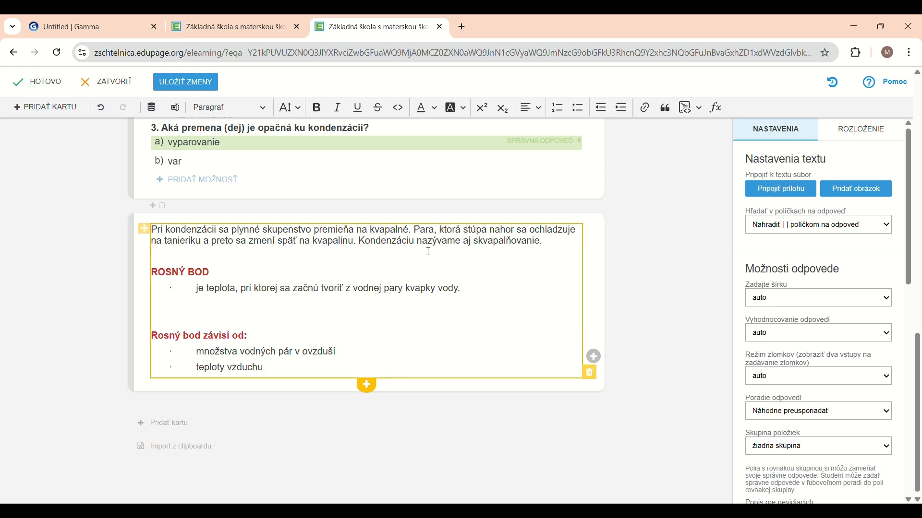
Step: Set all the dew-point card's text to the 'Veľké' size
drag(339, 375, 140, 217)
click(255, 112)
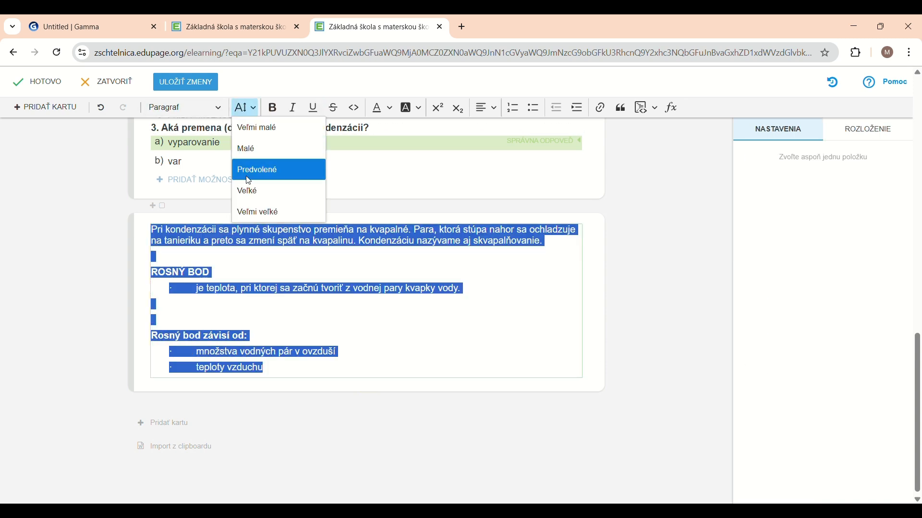
click(247, 190)
click(294, 249)
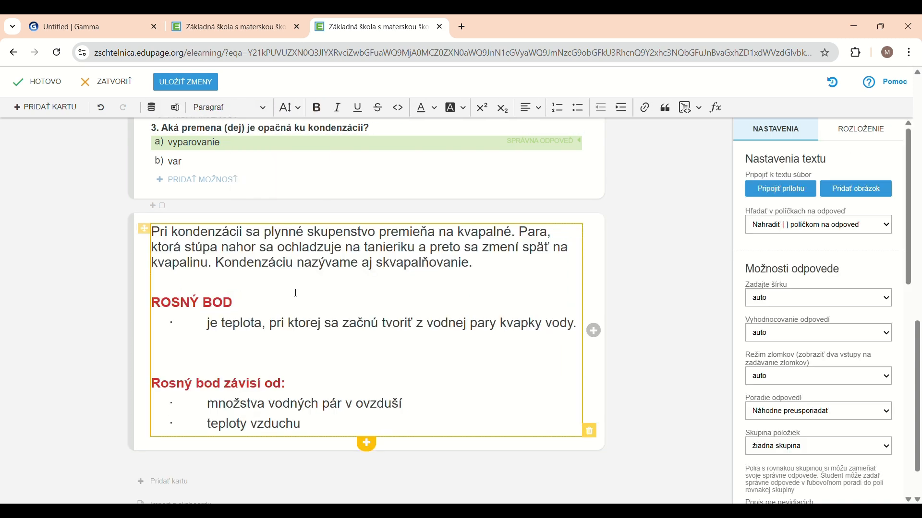
Step: Make the word 'skvapalňovanie' bold and the lesson's green colour
drag(376, 268, 480, 269)
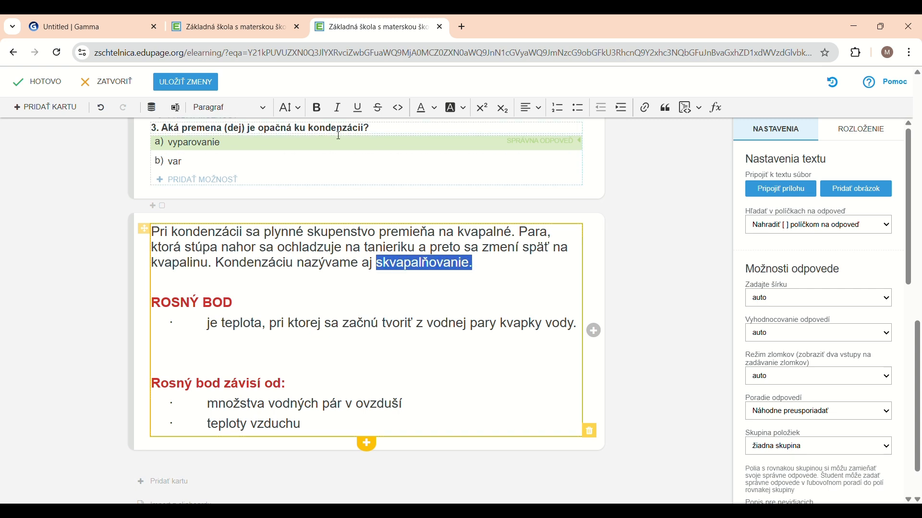
click(317, 107)
click(420, 113)
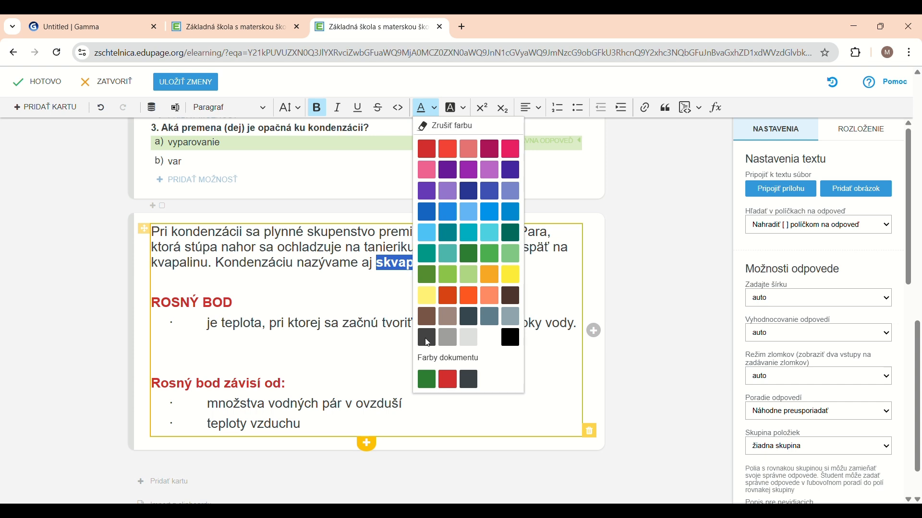
click(427, 379)
click(374, 301)
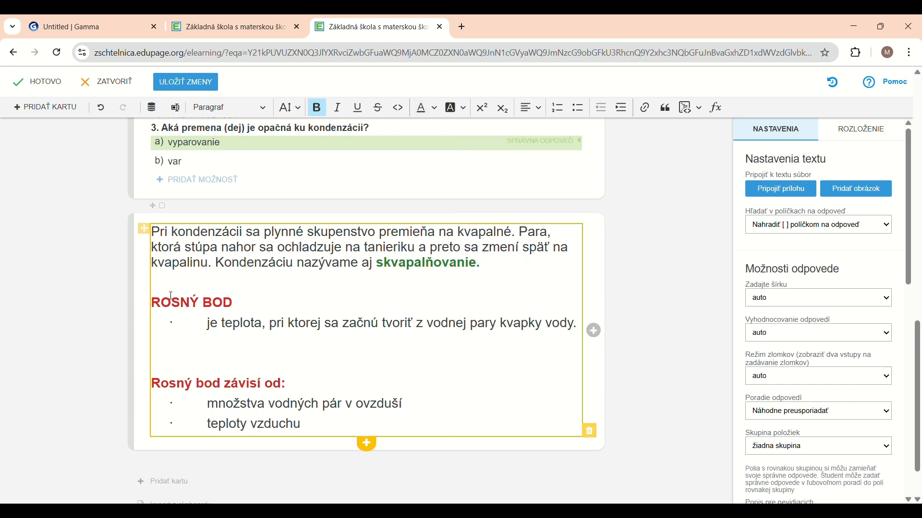
Step: Colour the headings 'ROSNÝ BOD' and 'Rosný bod závisí od:' green
drag(234, 303, 140, 307)
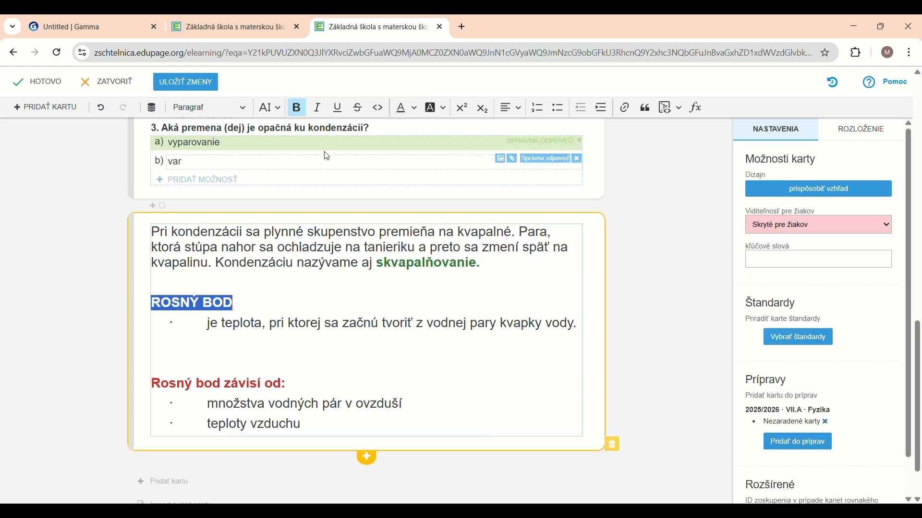
click(423, 114)
click(405, 380)
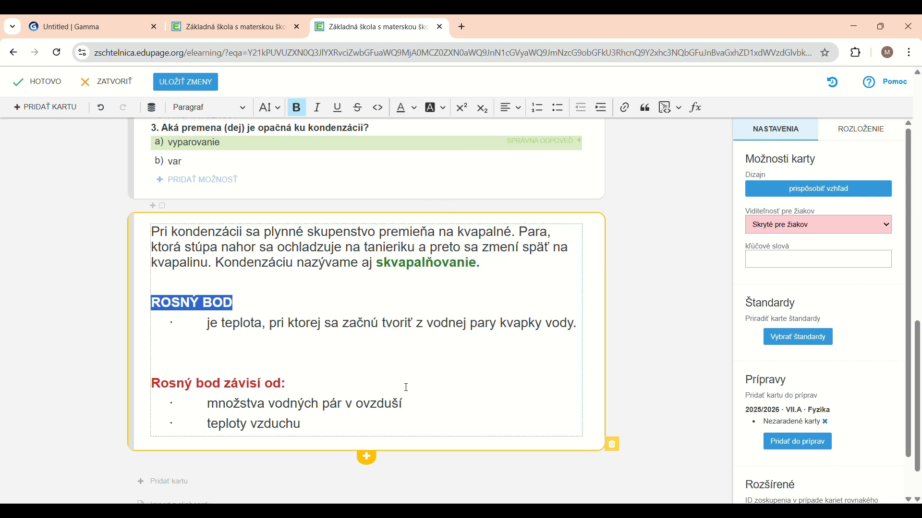
drag(305, 382, 157, 382)
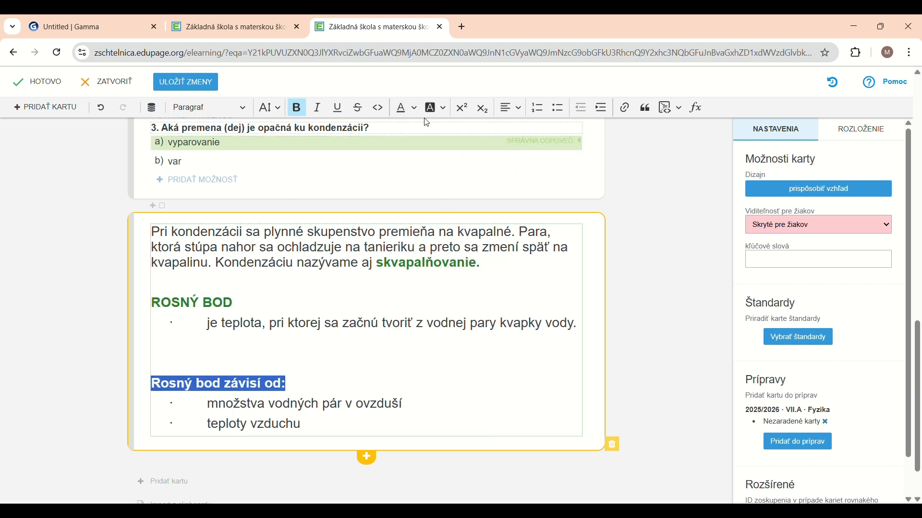
click(407, 108)
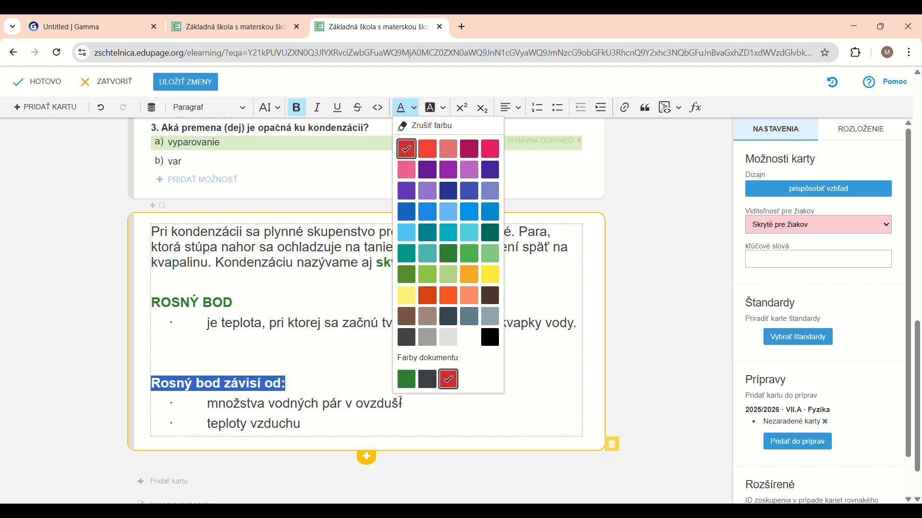
click(407, 381)
click(663, 321)
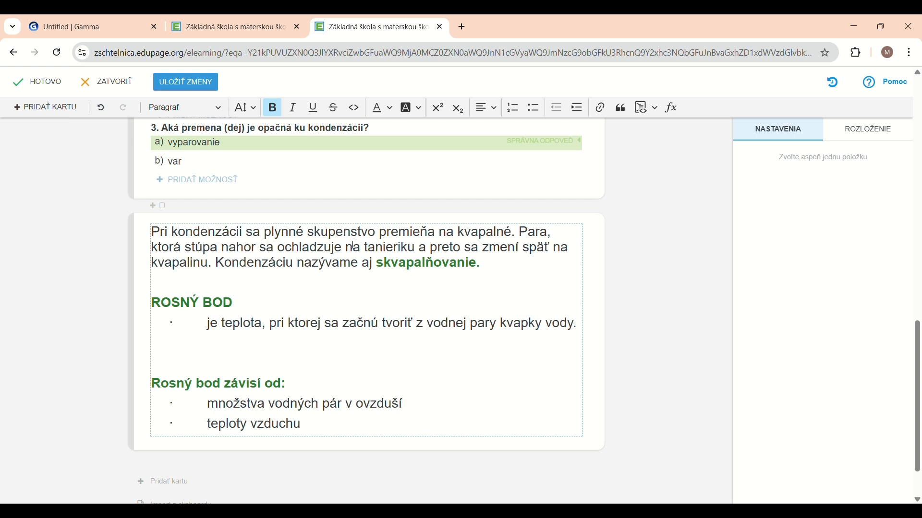
Step: Add an 'Obrázok' card under the dew-point card and delete its empty text row
scroll(331, 261, down, 2)
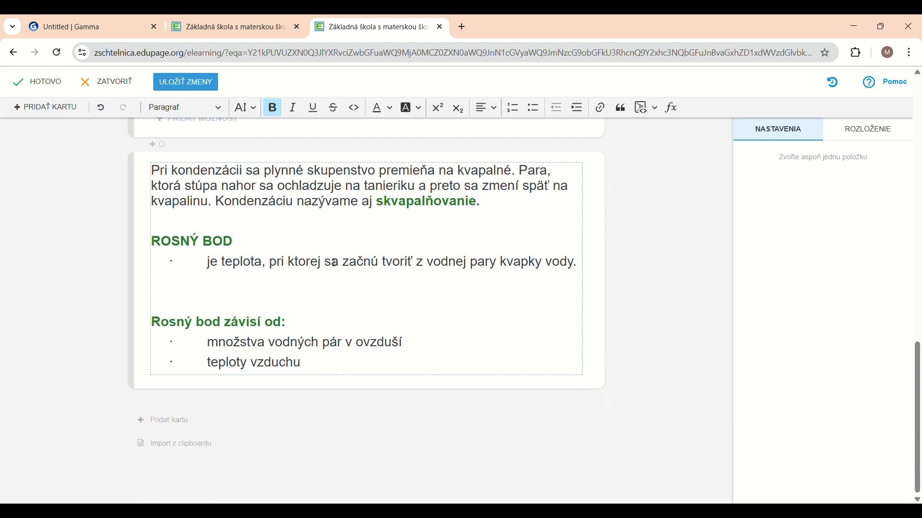
click(155, 421)
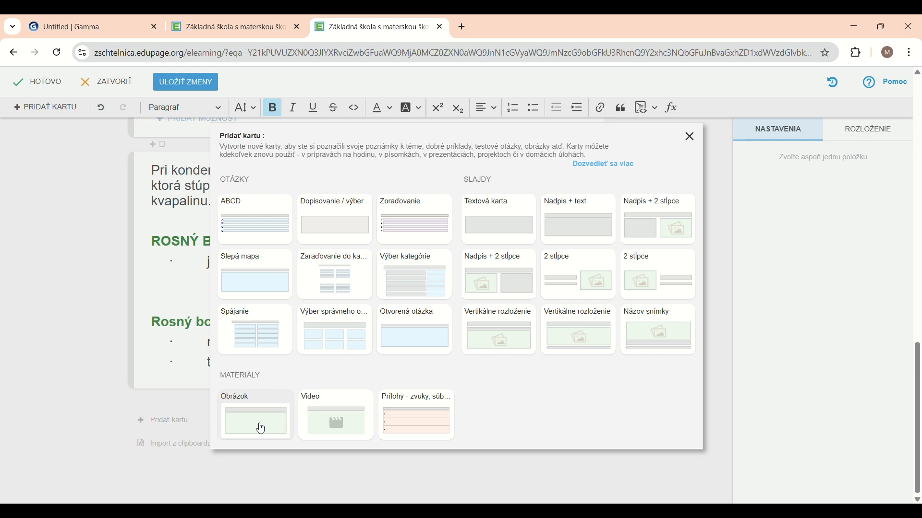
click(261, 428)
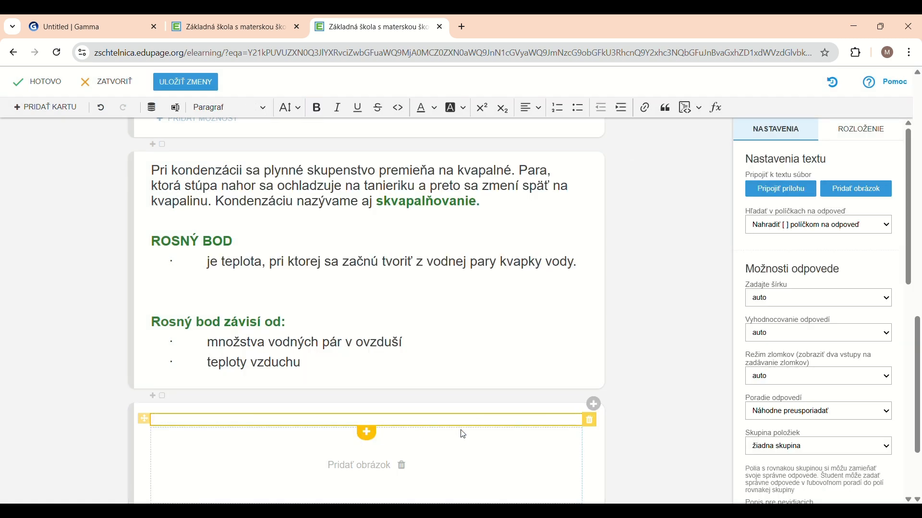
click(591, 422)
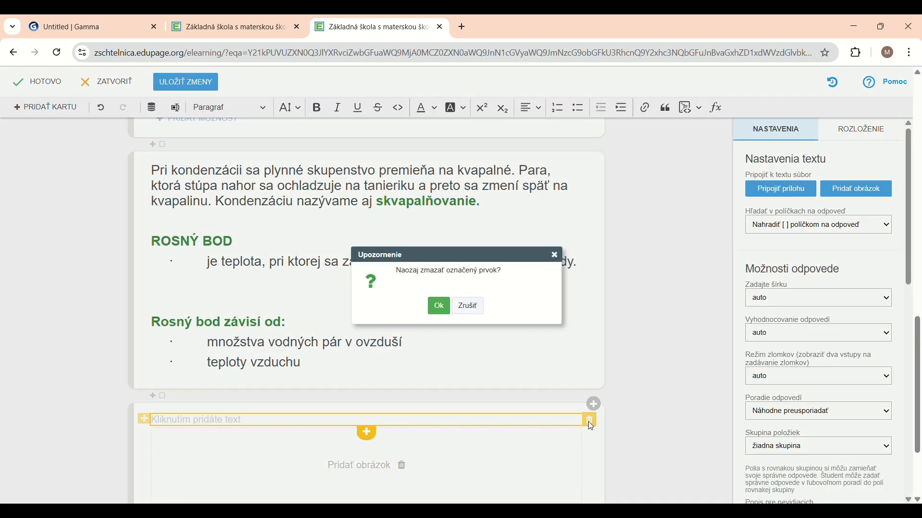
click(442, 307)
scroll(451, 315, down, 3)
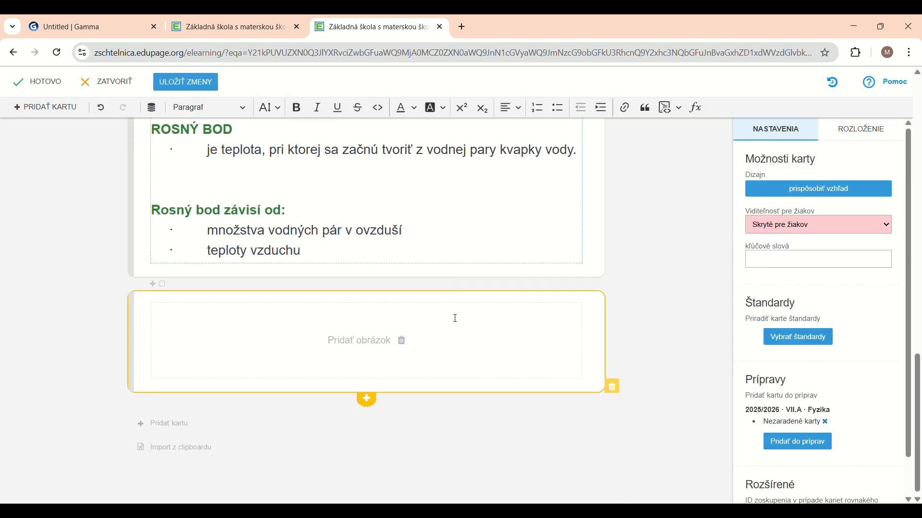
click(355, 343)
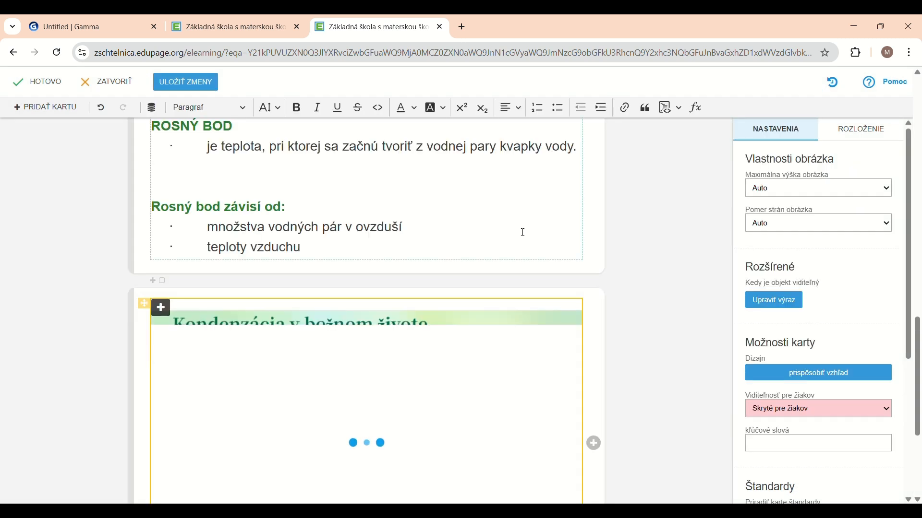
Step: Scroll down past the loaded 'Kondenzácia v bežnom živote' infographic card
scroll(663, 285, down, 2)
scroll(663, 285, down, 1)
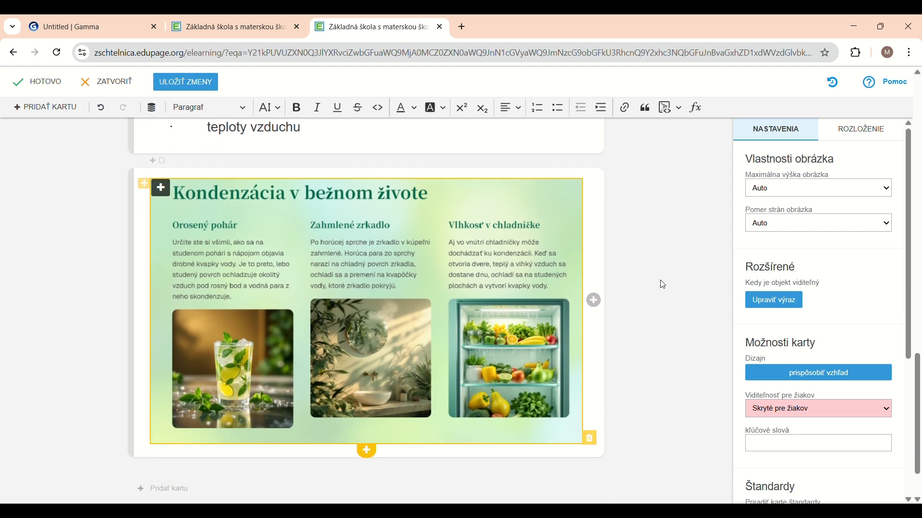
scroll(663, 286, down, 3)
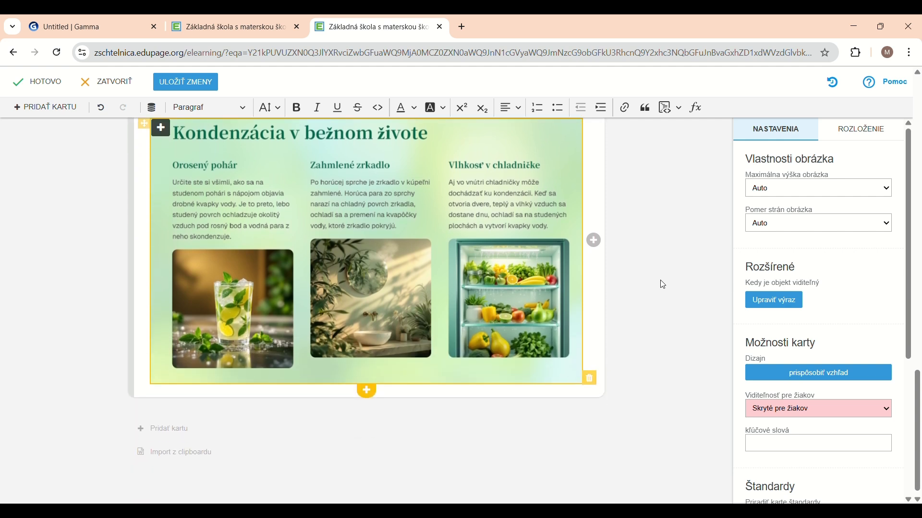
Step: Add another image card without a text field and upload the 'Kondenzácia v prírode' infographic
click(173, 434)
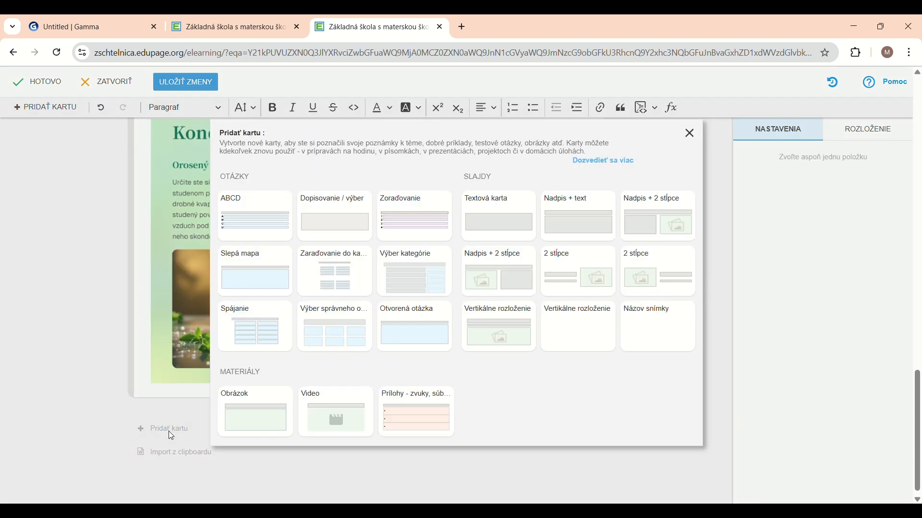
click(255, 416)
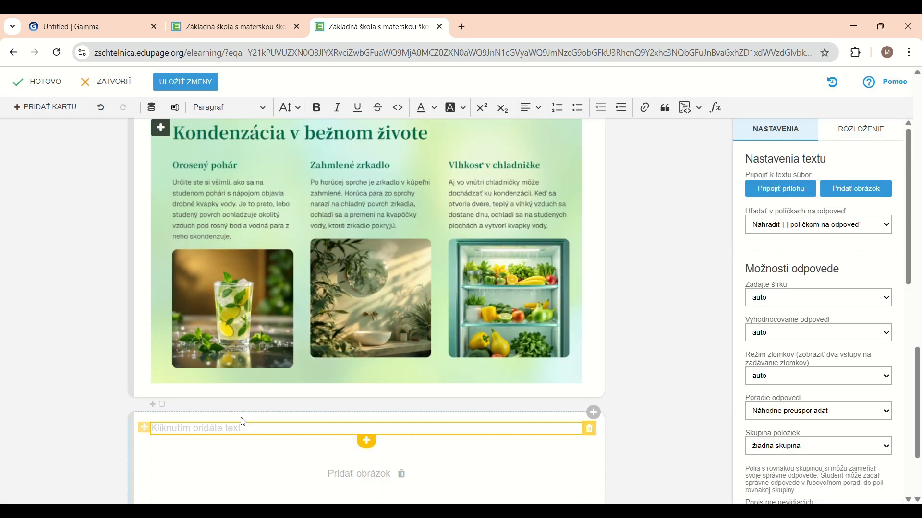
click(590, 429)
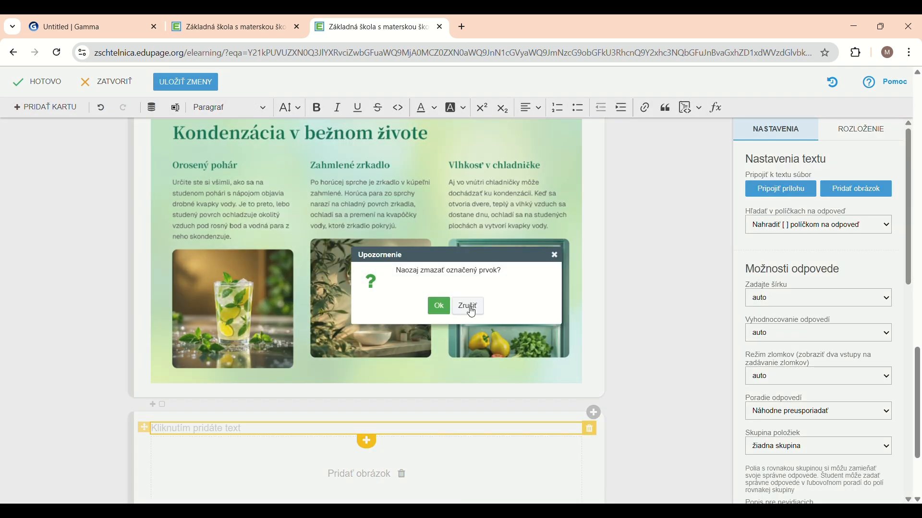
click(444, 306)
scroll(449, 317, down, 5)
click(365, 342)
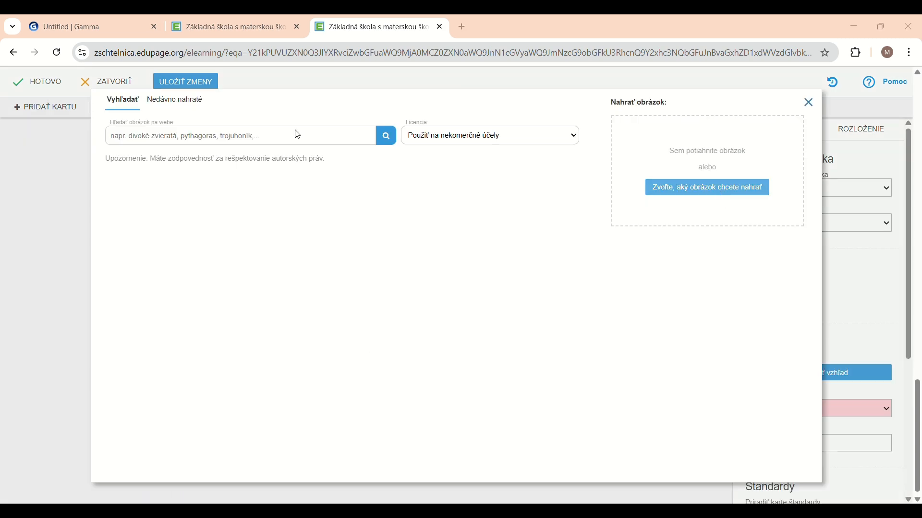
double_click(340, 128)
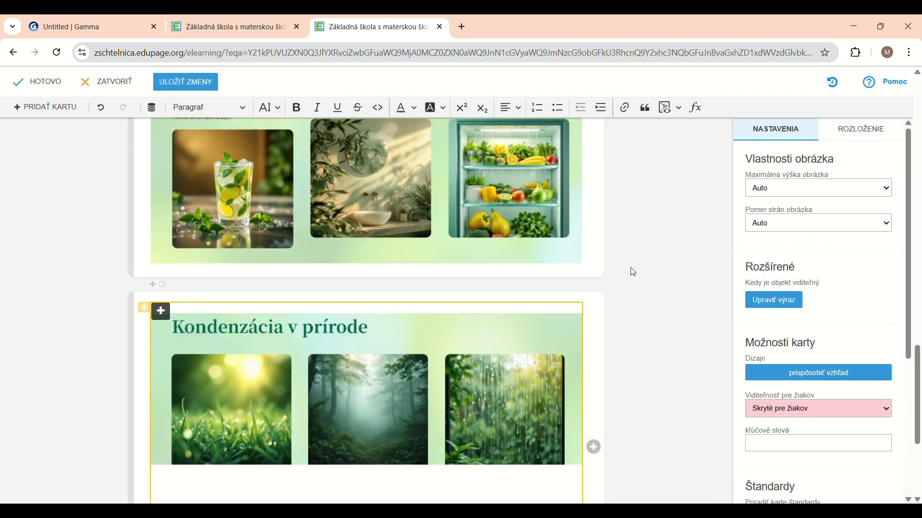
scroll(633, 272, up, 10)
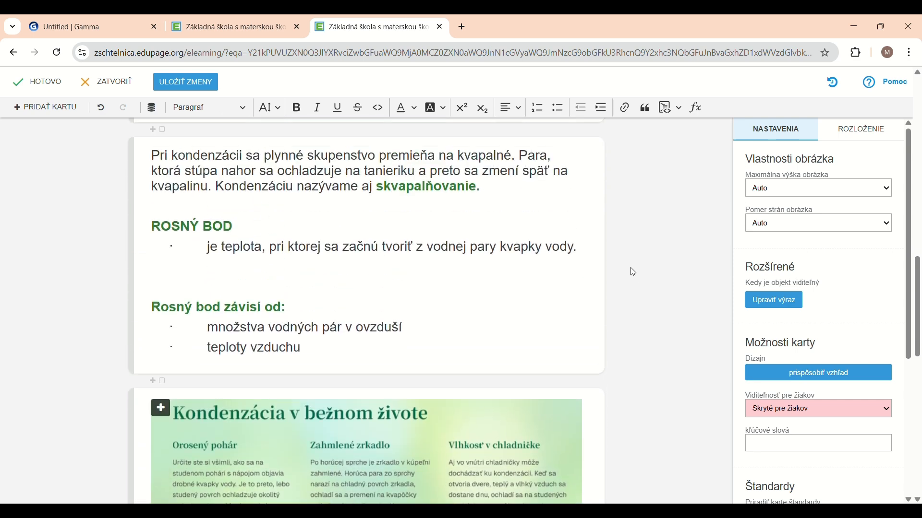
scroll(633, 272, down, 10)
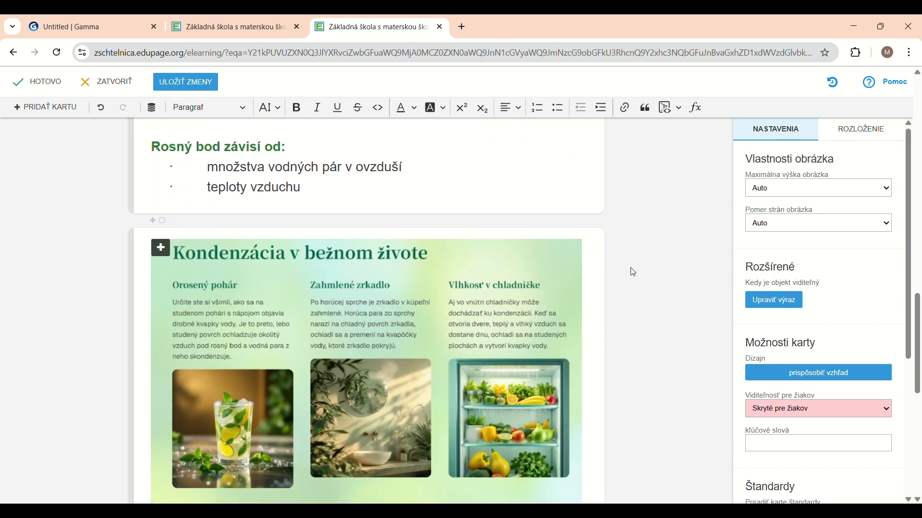
scroll(633, 273, down, 4)
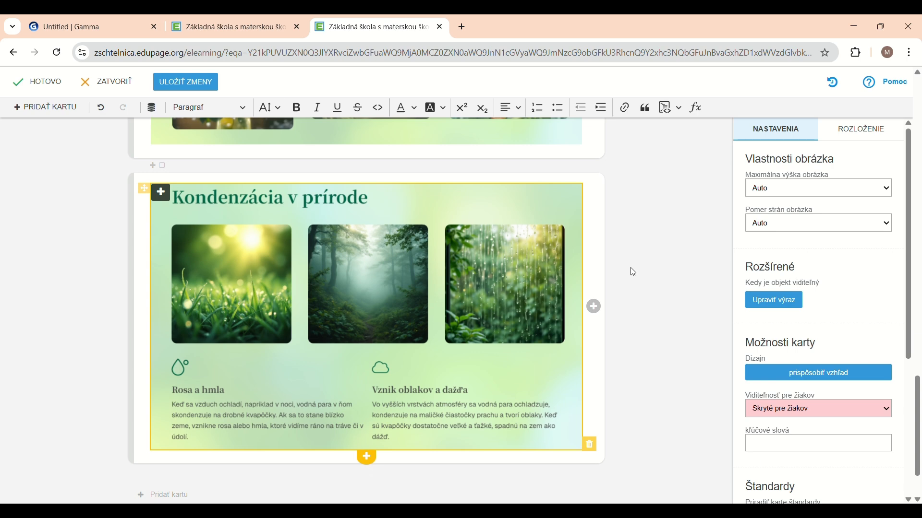
scroll(634, 272, down, 2)
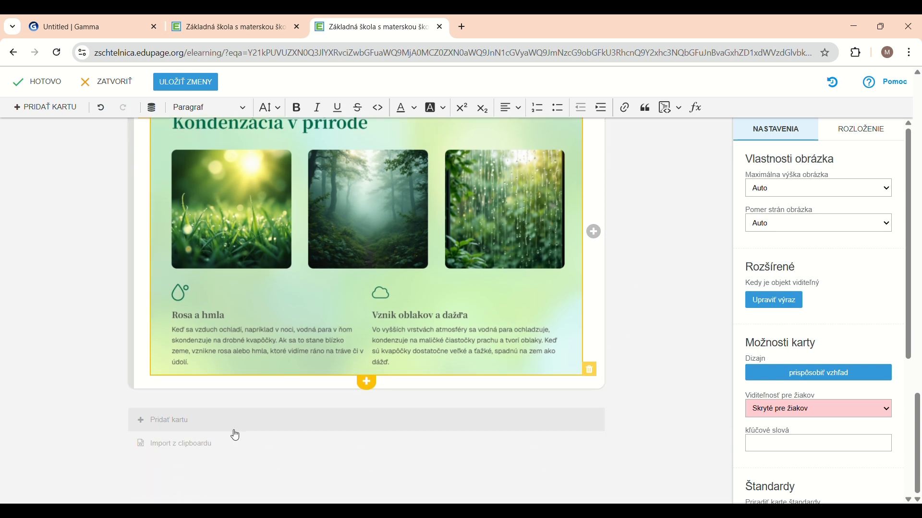
Step: Add a 'Zaraďovanie do kategórií' card headed 'Správne priraď:'
click(180, 427)
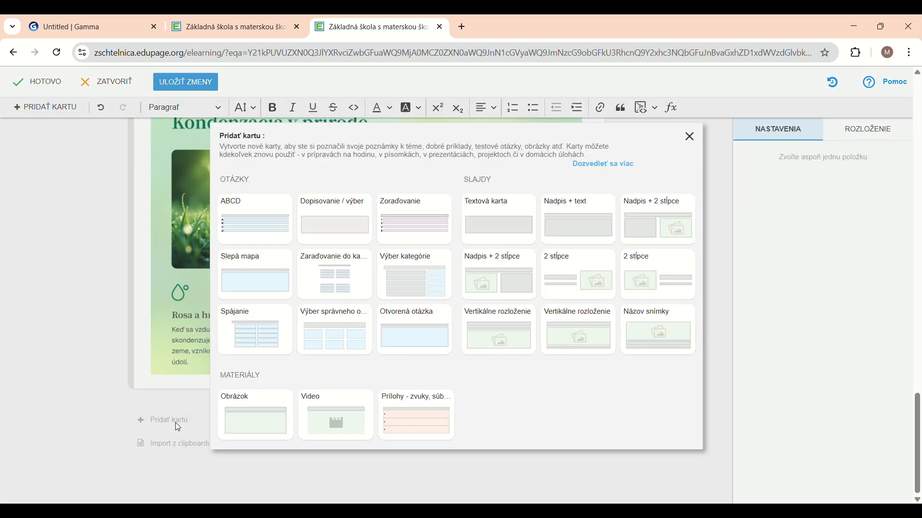
click(349, 283)
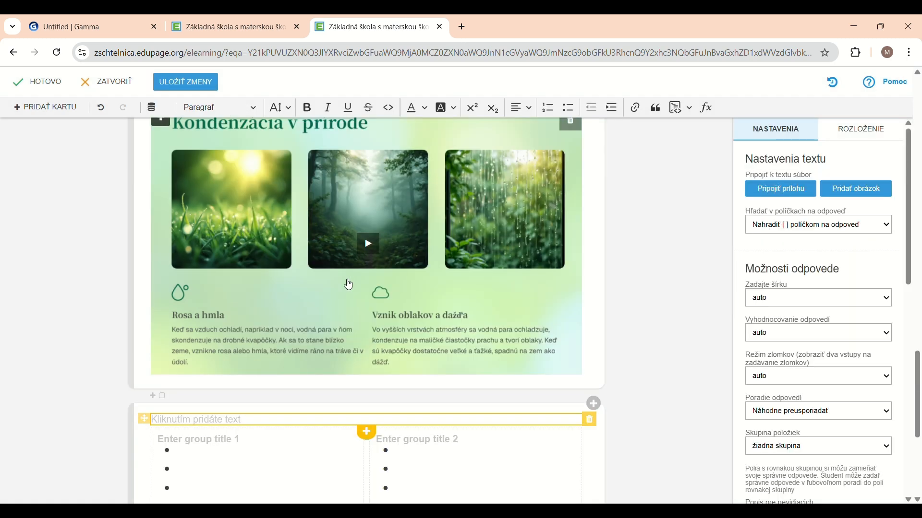
scroll(348, 285, down, 2)
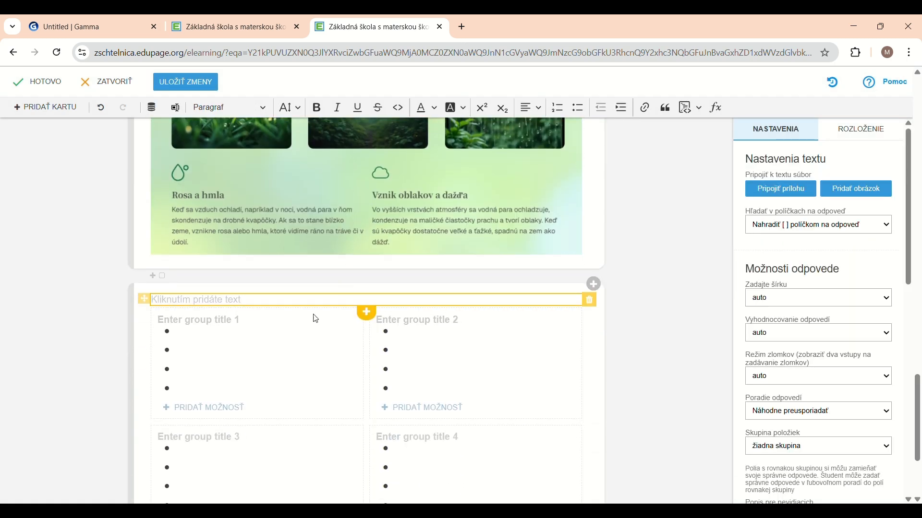
click(248, 304)
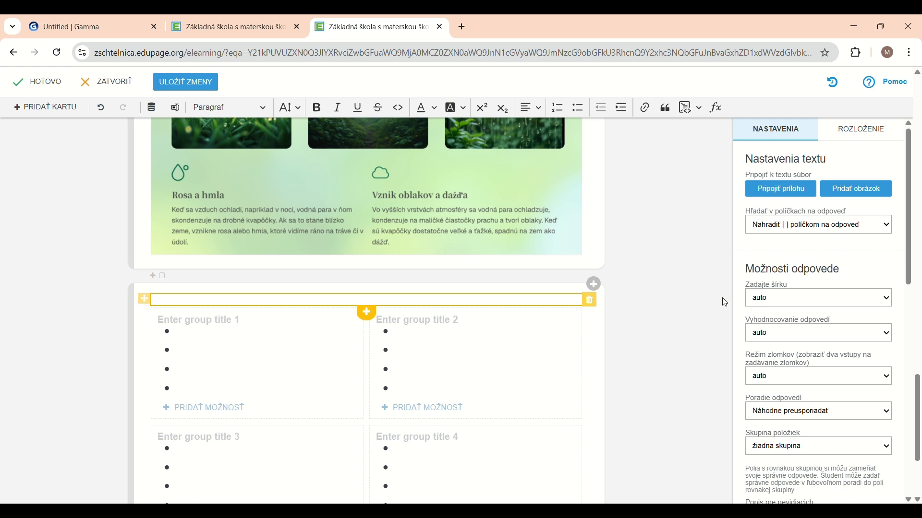
text(Správne priraď:)
click(216, 326)
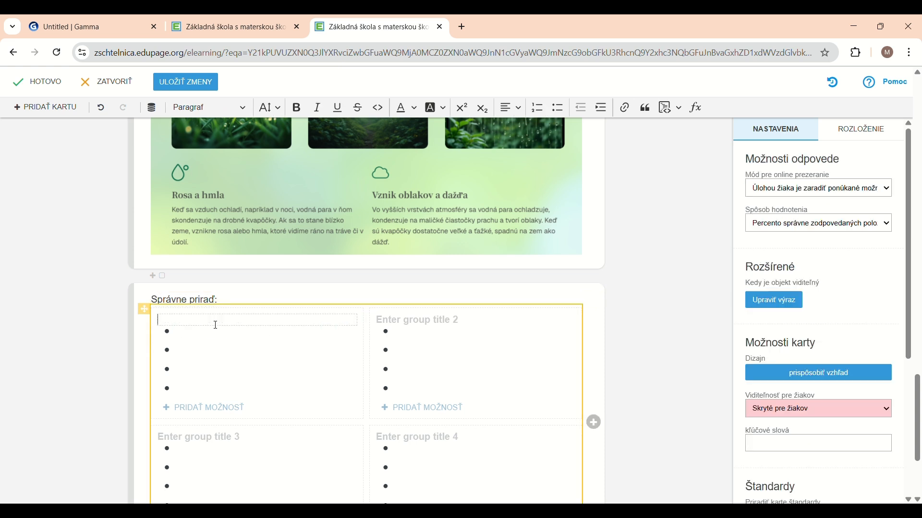
Step: Title both groups and list rosa, zarosené okno, hmla, zarosená pokrievka under Prebieha kondenzácia
text(Prebieha kondenzácia)
click(425, 327)
text(Nepr)
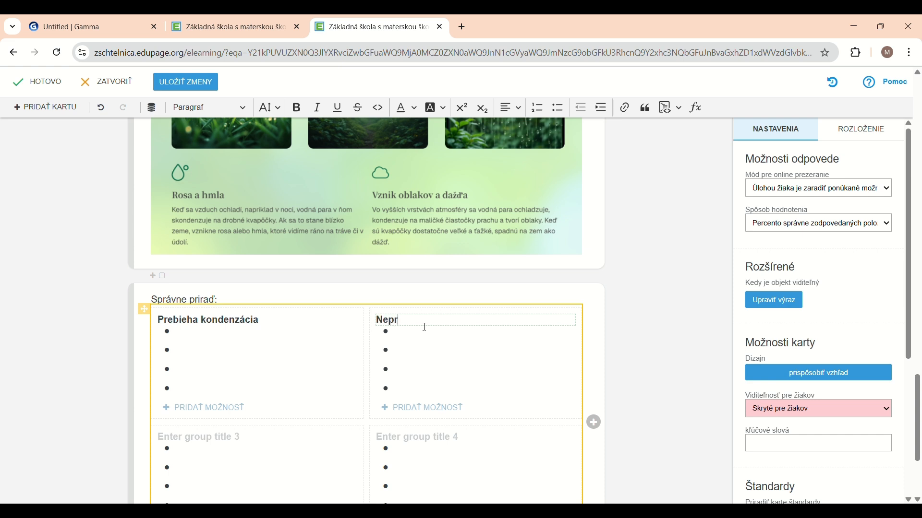
text(ebieha kondenzácia)
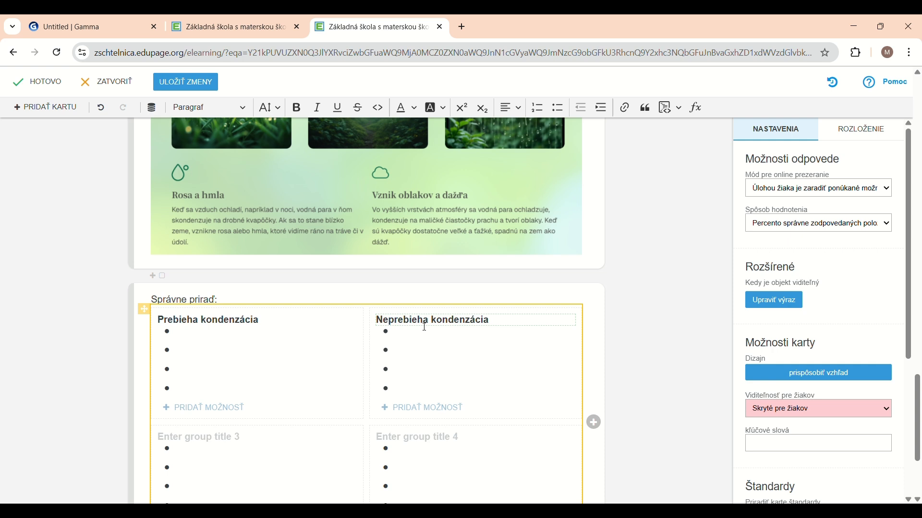
click(227, 336)
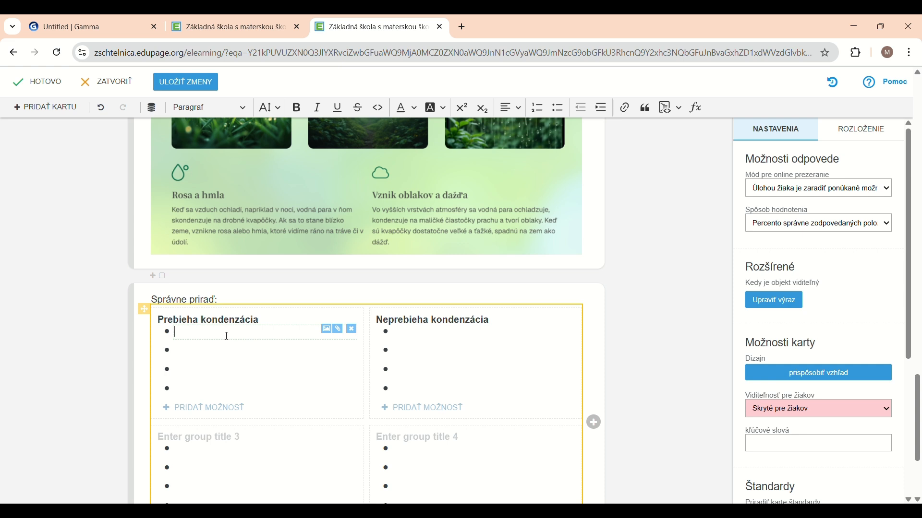
text(rosa)
key(Return)
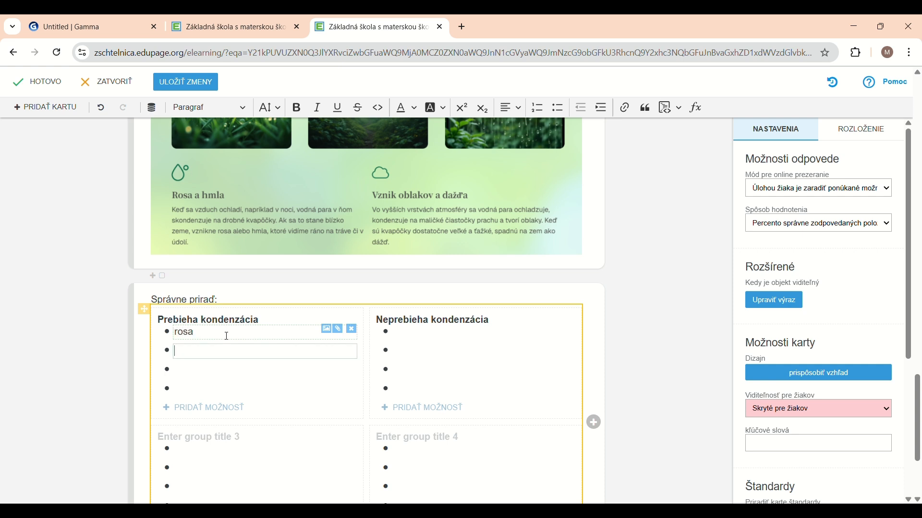
text(zarosené okno)
key(Return)
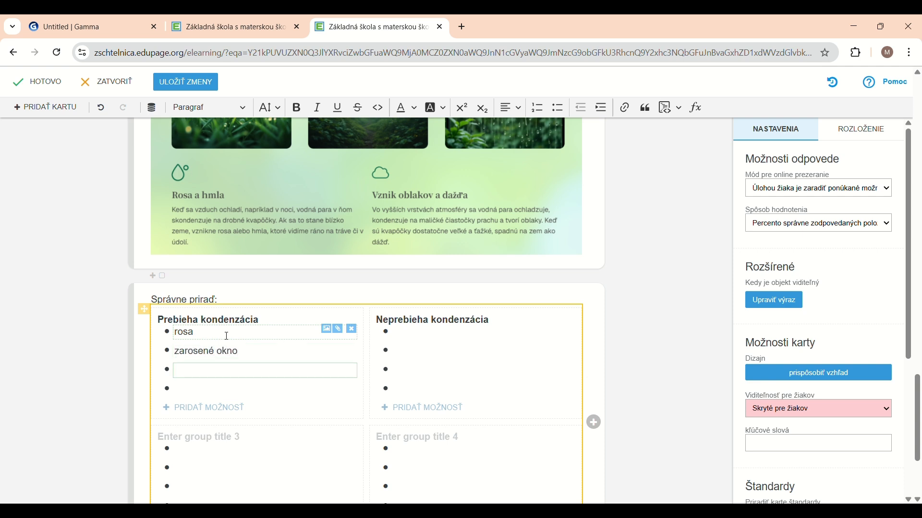
text(hmla)
key(Return)
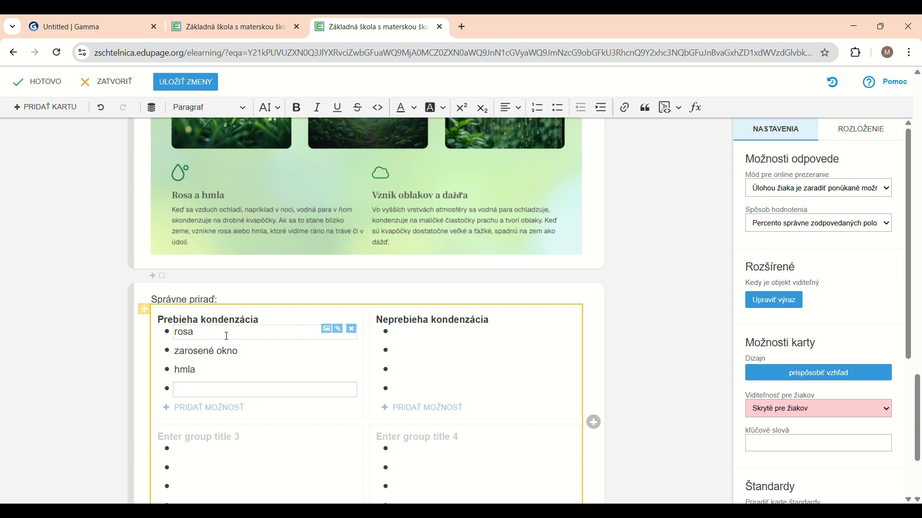
text(zarosená pokrievka)
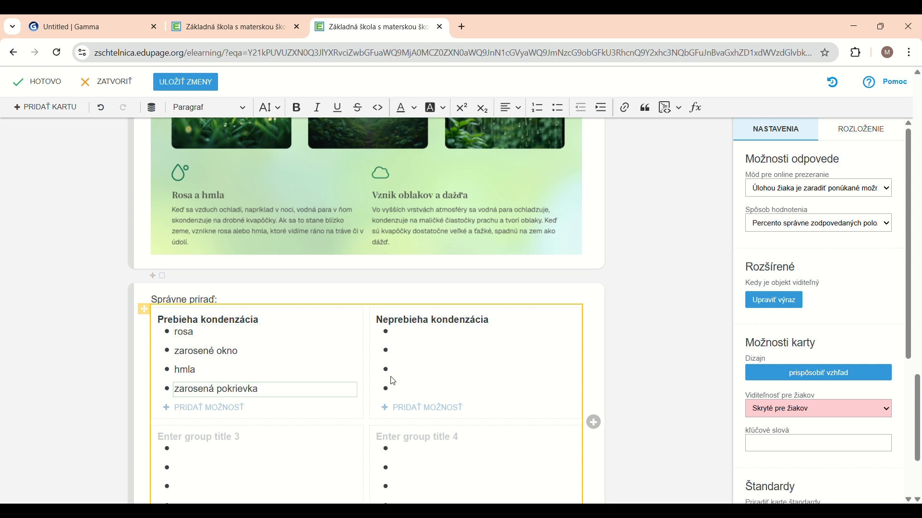
Step: List var vody, sušenie prádla, topenie zmrzliny and ľad under Neprebieha kondenzácia
click(425, 337)
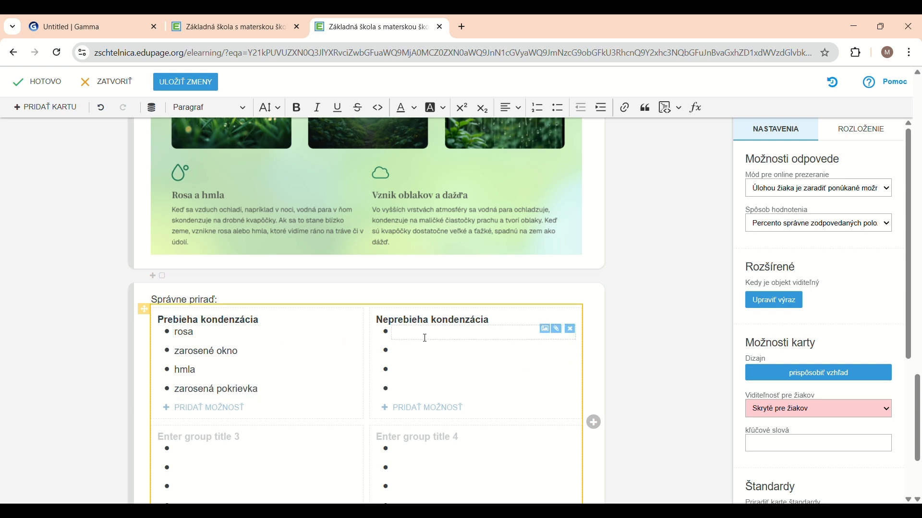
text(vriaca)
key(BackSpace)
key(BackSpace)
key(BackSpace)
key(BackSpace)
key(BackSpace)
text(ar vody)
key(Return)
text(su)
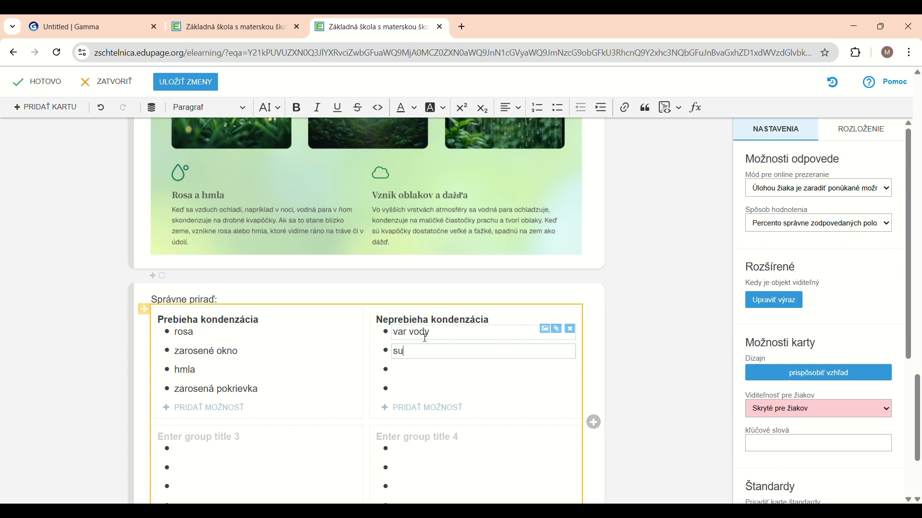
text(šenie prádla)
key(Return)
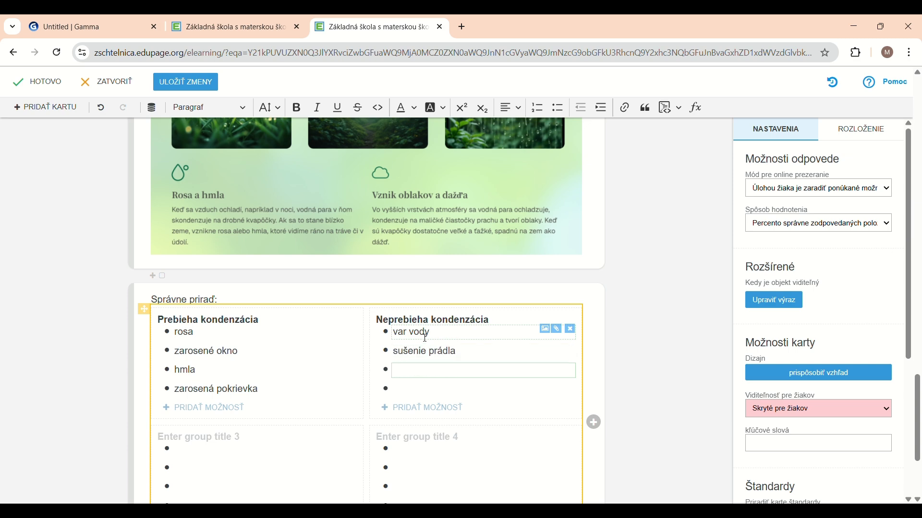
text(topenie zmrzliny)
key(Return)
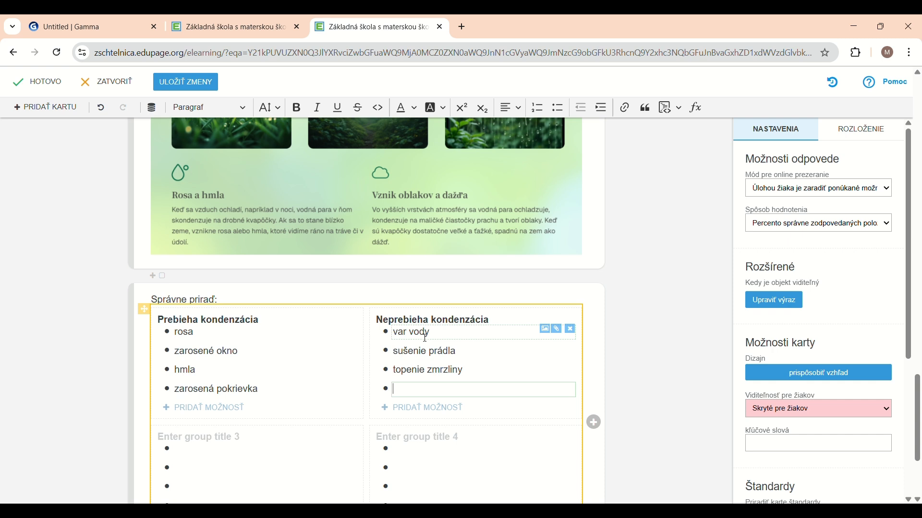
text(ľad)
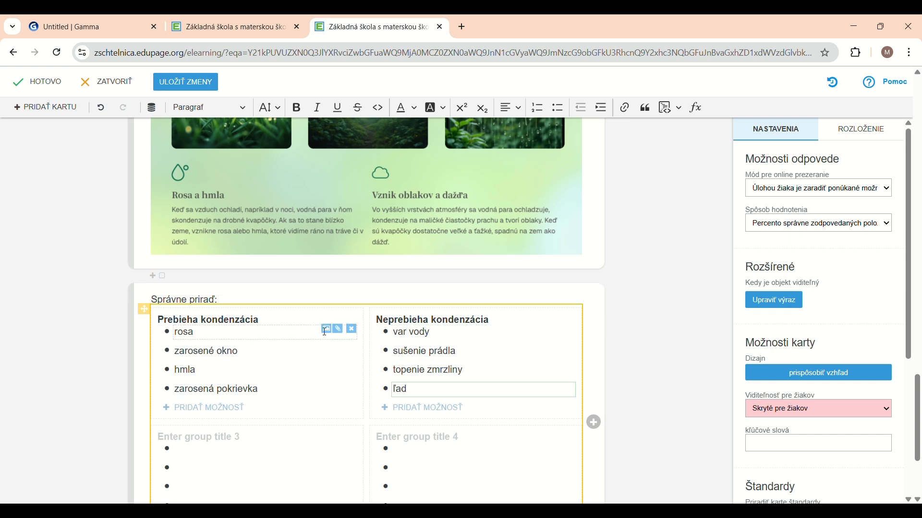
Step: Attach pictures to the rosa and zarosené okno items
click(327, 331)
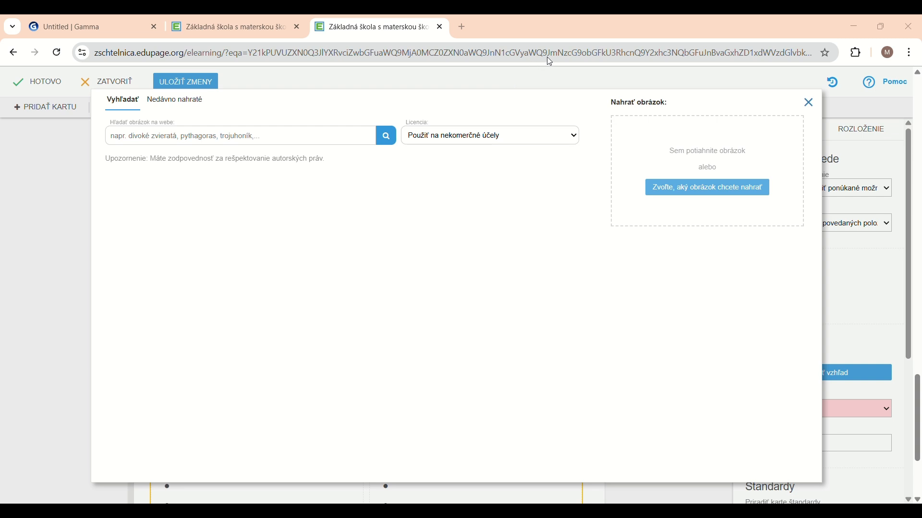
double_click(429, 149)
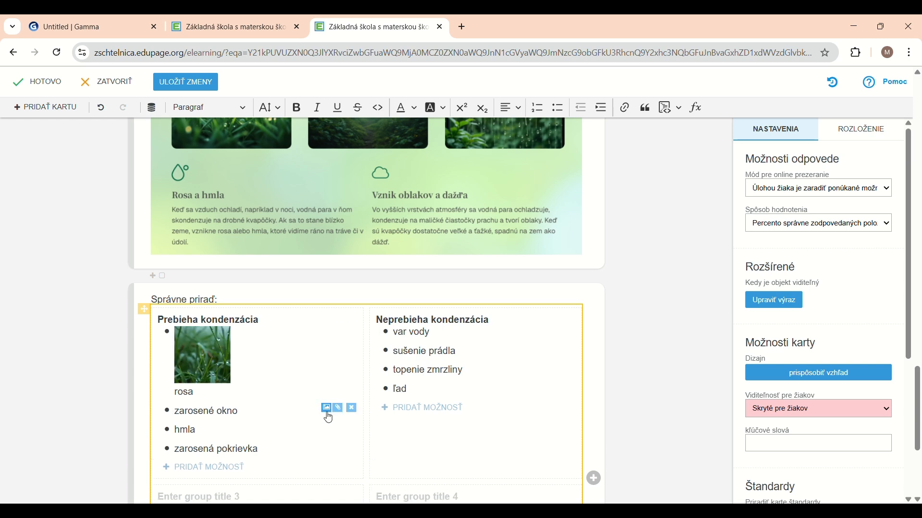
click(327, 411)
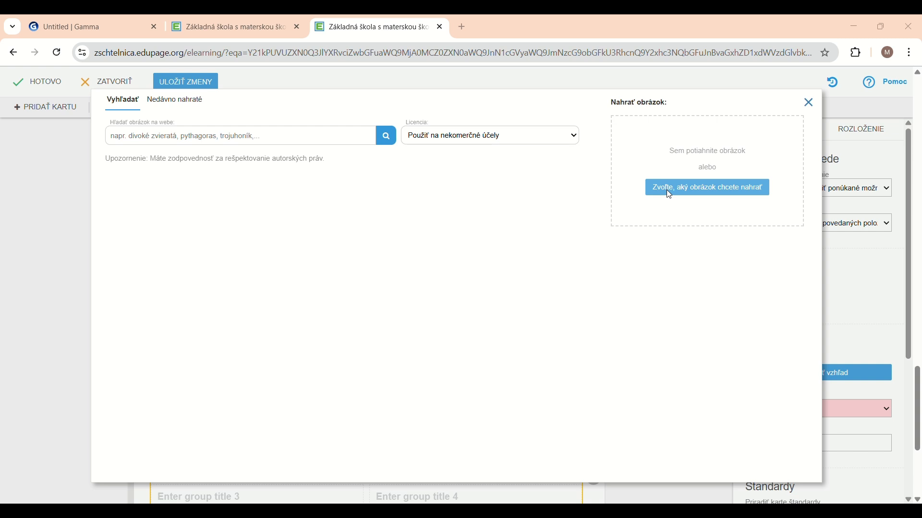
click(273, 154)
click(528, 315)
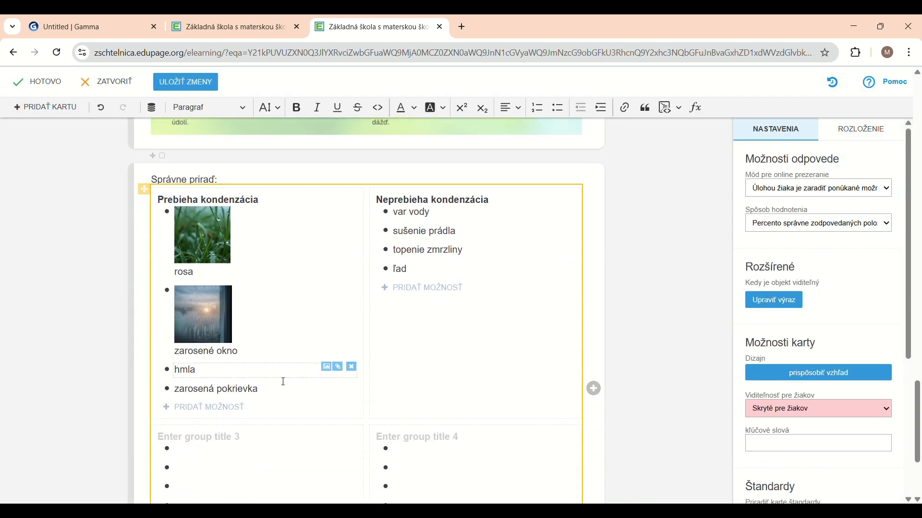
Step: Picture the third item, rename it from 'hmla' to 'dážď', and upload a lid photo
click(327, 368)
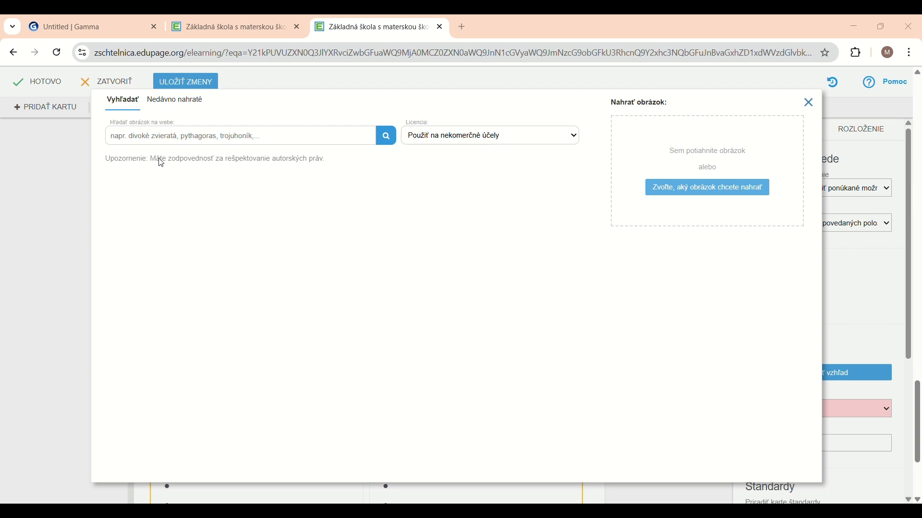
click(757, 466)
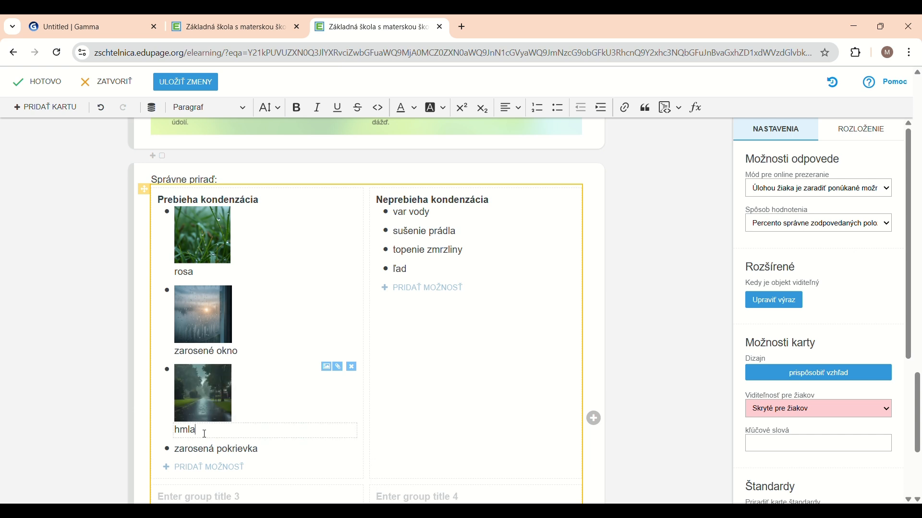
key(BackSpace)
key(BackSpace)
key(BackSpace)
key(BackSpace)
text(dážď)
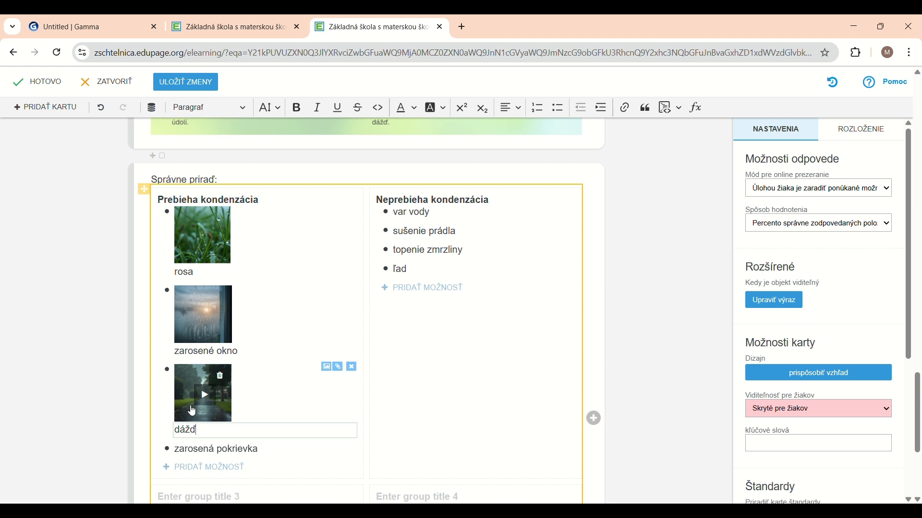
click(327, 448)
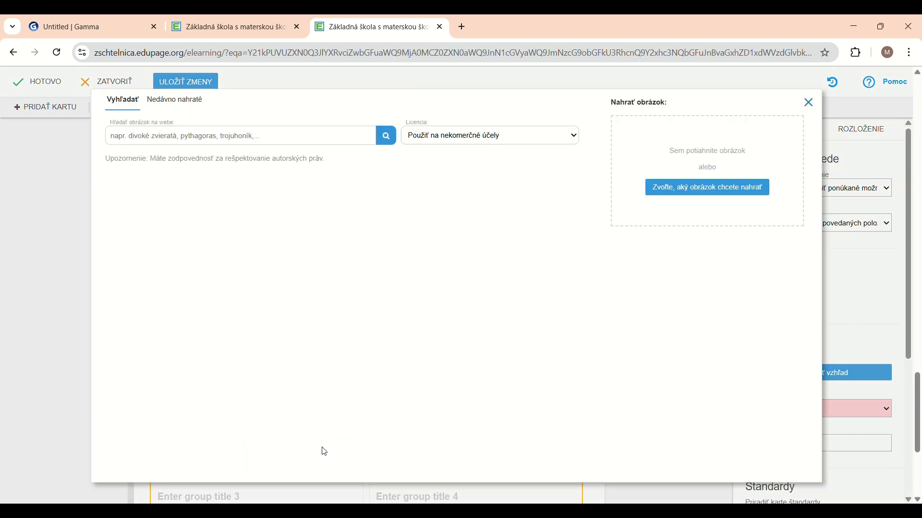
click(682, 197)
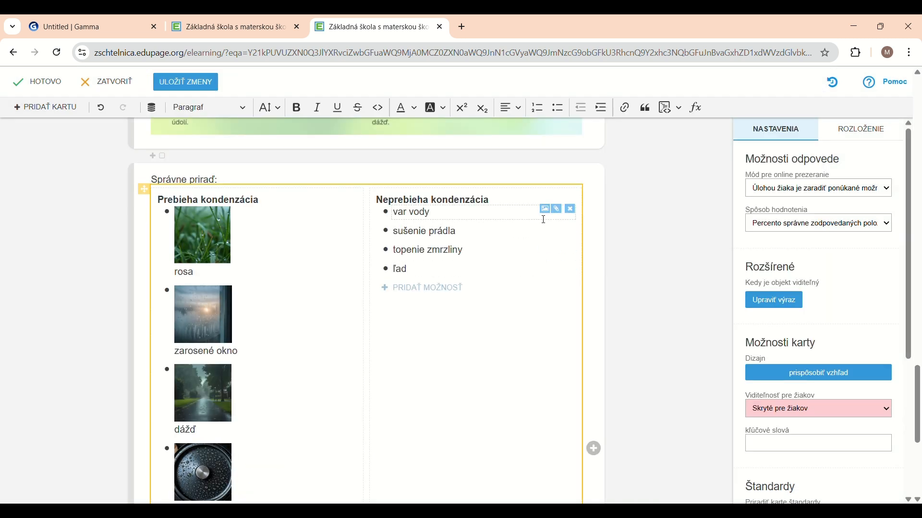
Step: Upload pictures for the var vody and sušenie prádla items
click(547, 211)
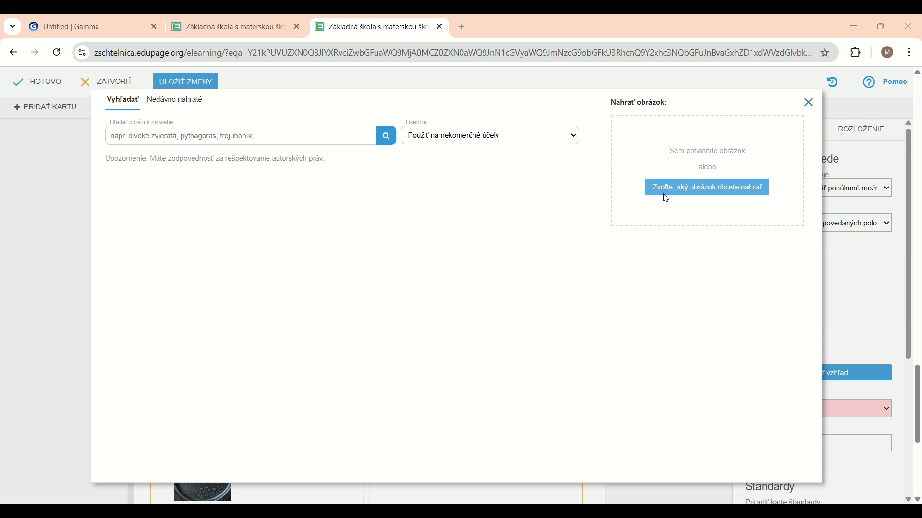
click(145, 219)
click(433, 362)
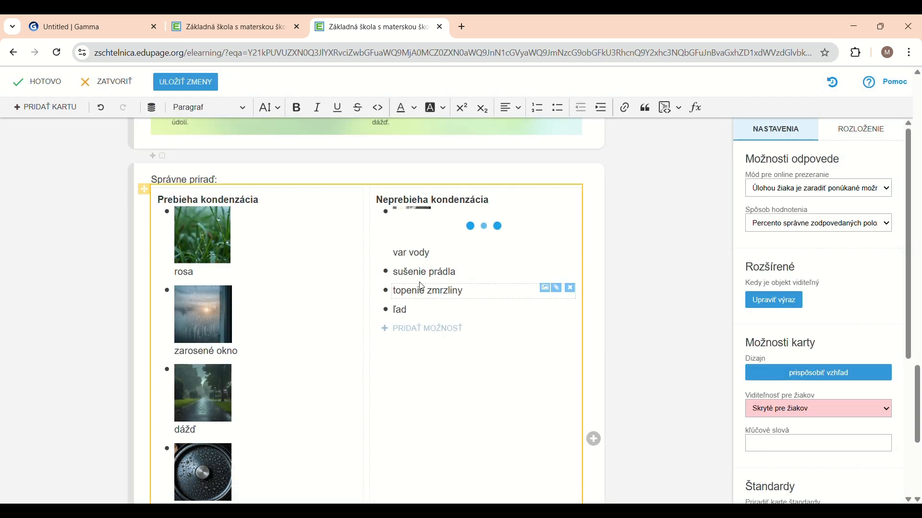
click(545, 289)
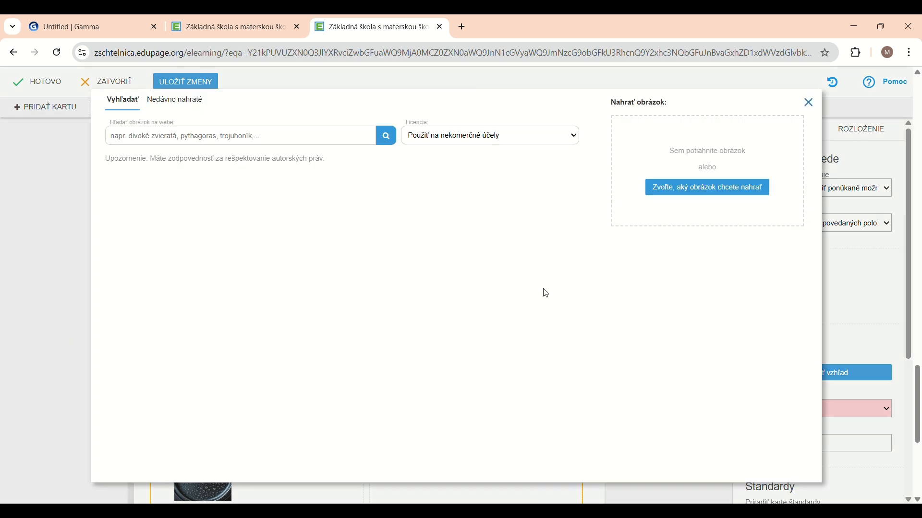
click(703, 190)
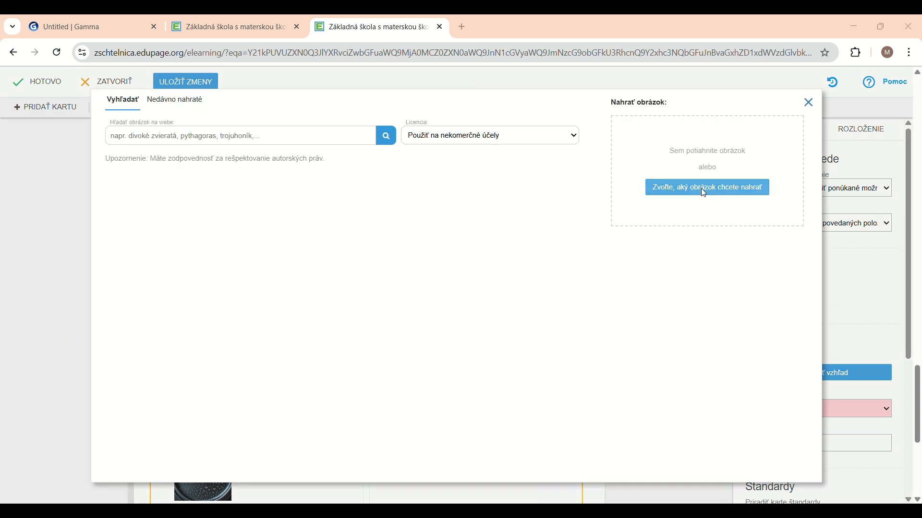
click(491, 163)
click(663, 240)
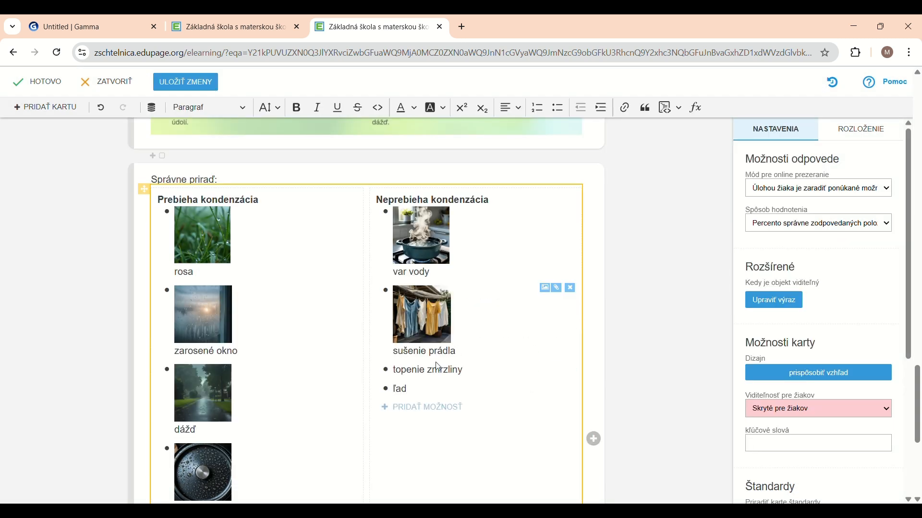
Step: Upload an ice cream picture for topenie zmrzliny and an icicle picture for ľad
click(545, 368)
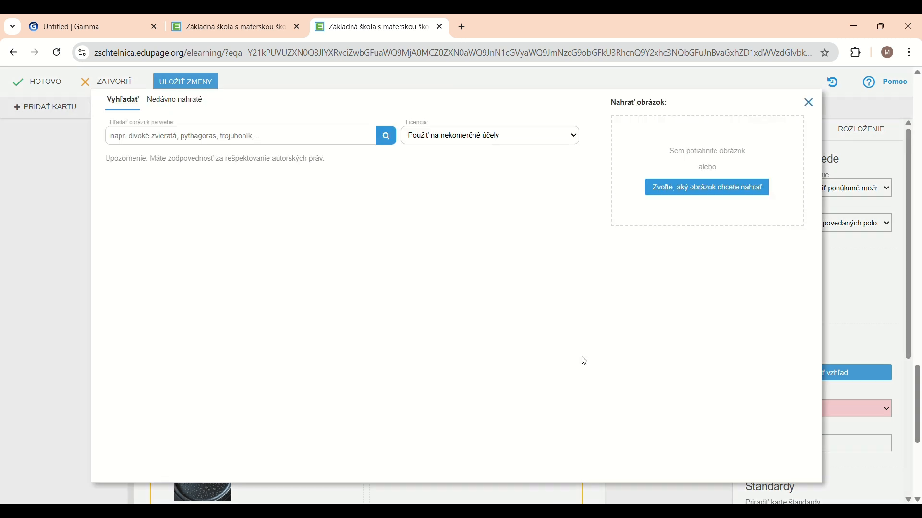
click(678, 193)
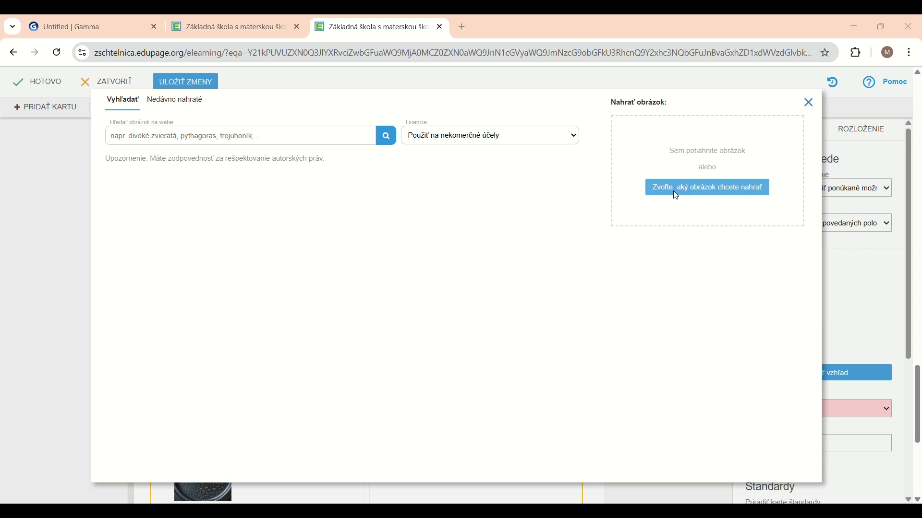
double_click(556, 164)
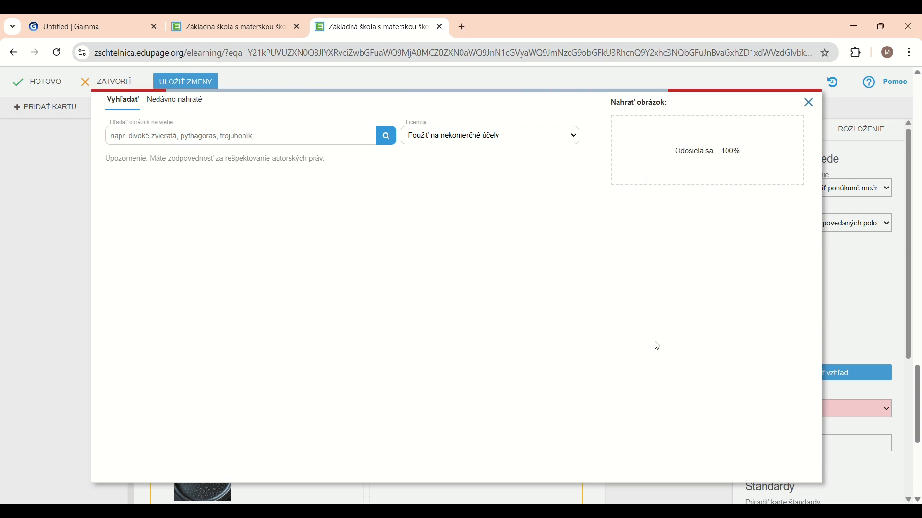
scroll(485, 378, down, 1)
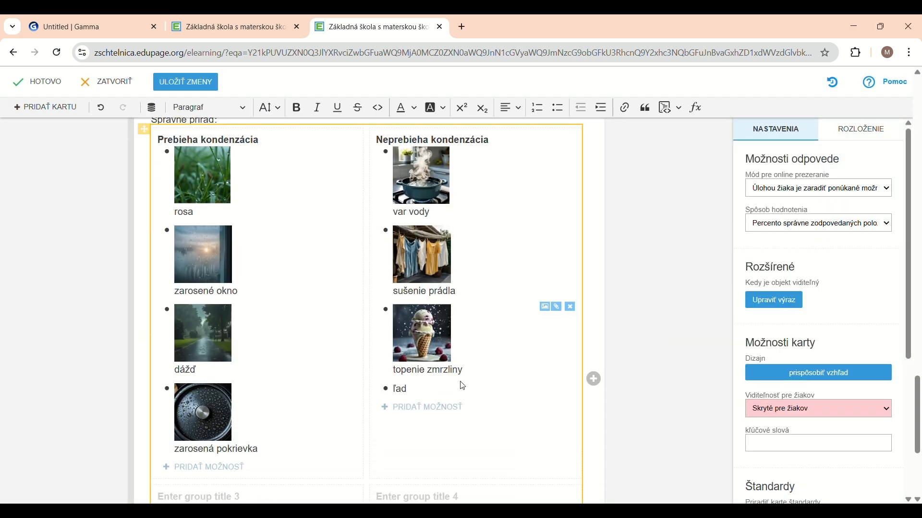
click(545, 384)
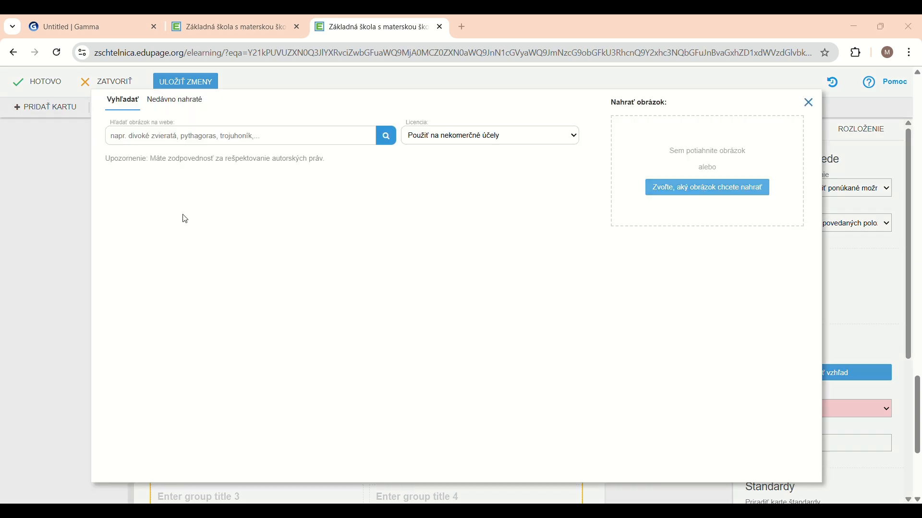
double_click(226, 162)
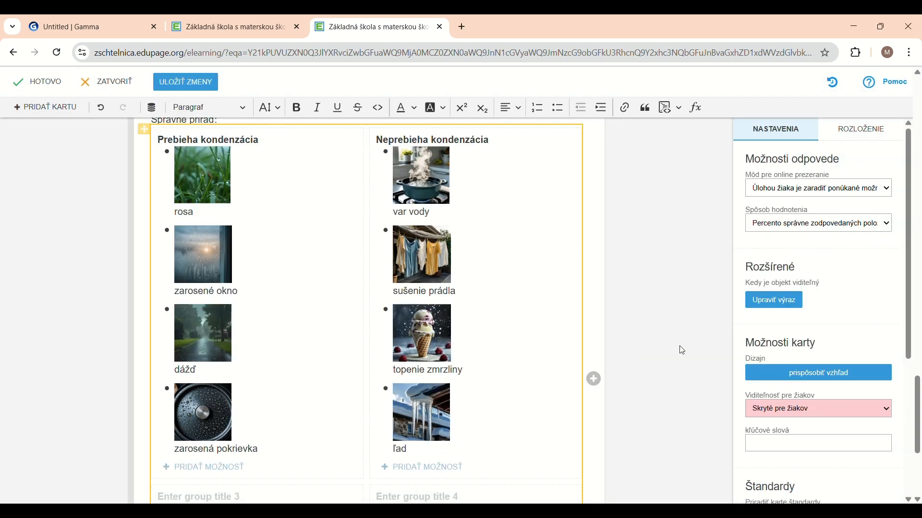
scroll(683, 351, down, 3)
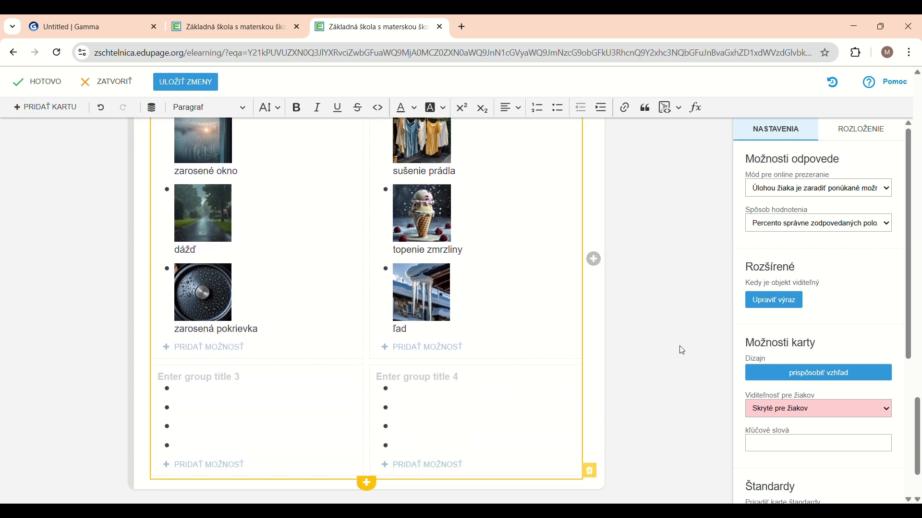
scroll(683, 351, up, 4)
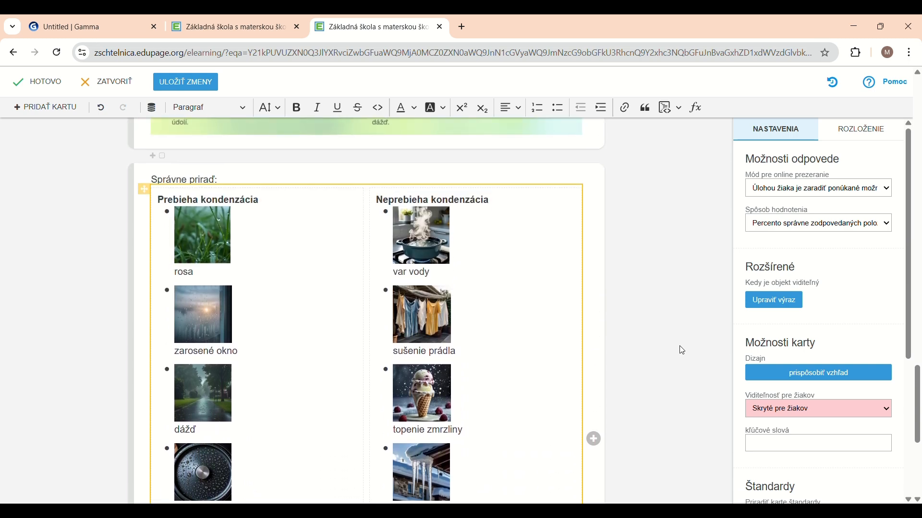
scroll(684, 351, down, 3)
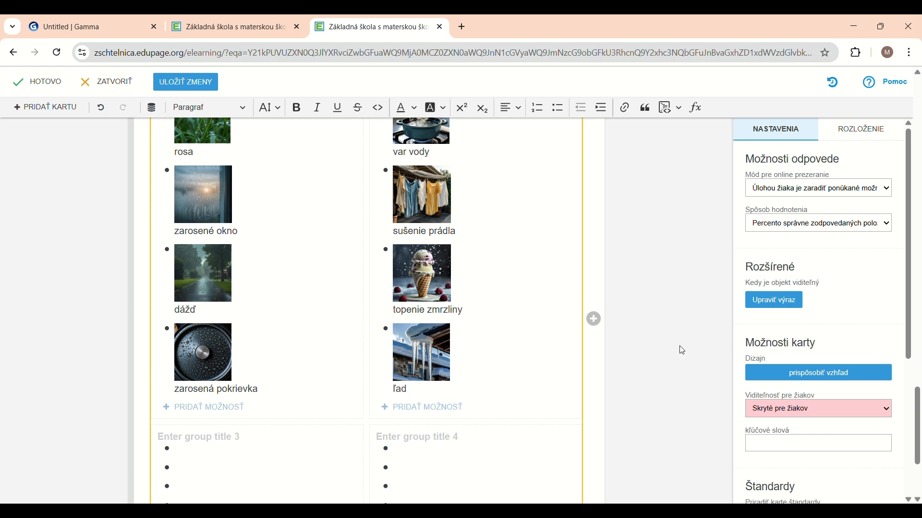
scroll(683, 351, down, 3)
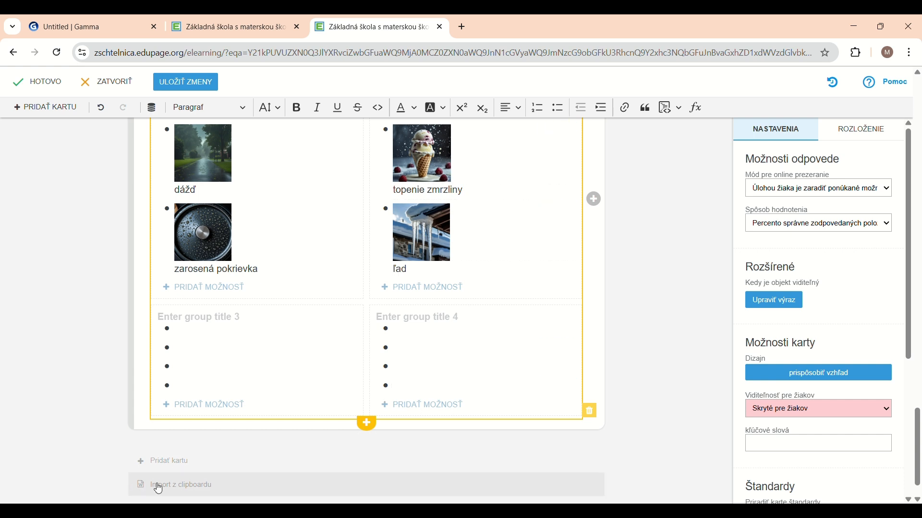
Step: Add an image card with the Destilácia infographic and delete its empty text line
click(174, 466)
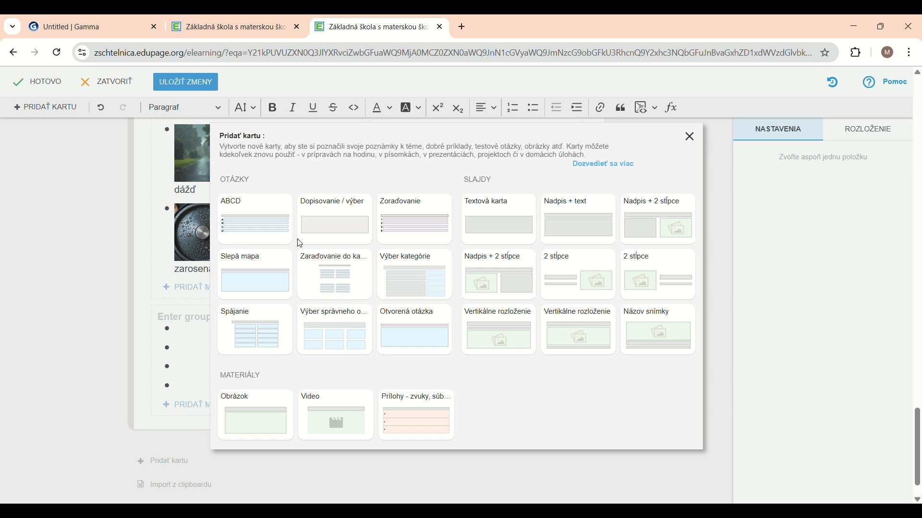
click(267, 435)
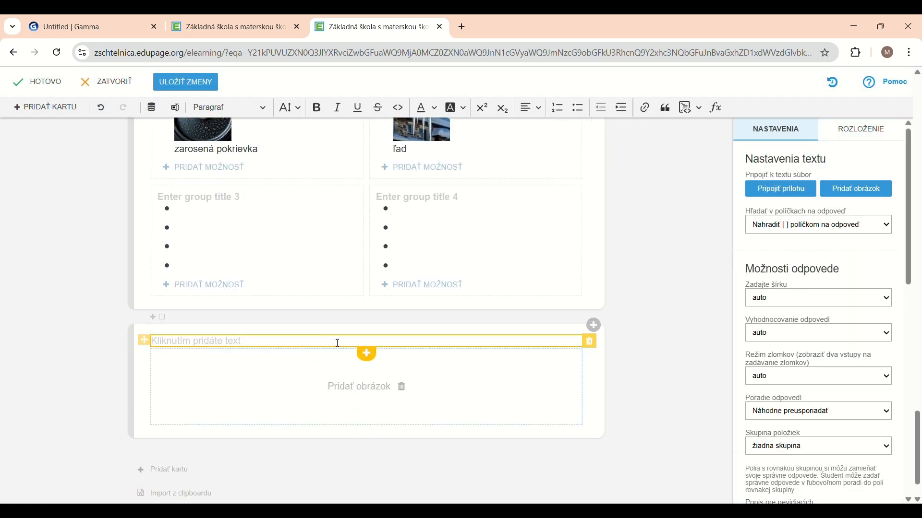
click(363, 394)
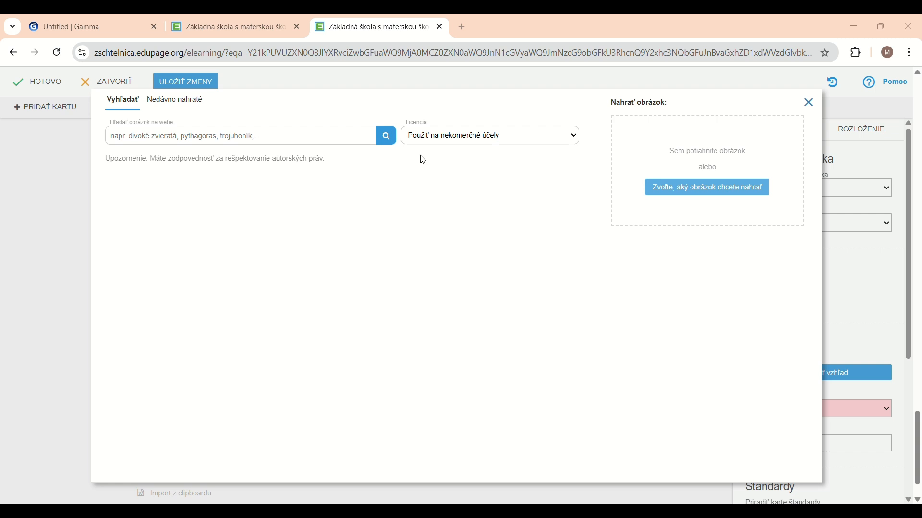
click(680, 347)
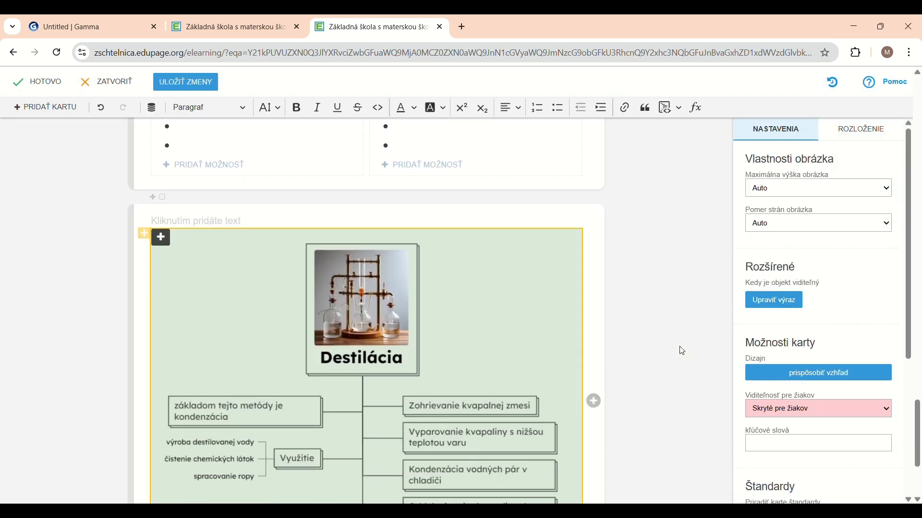
click(582, 225)
click(590, 222)
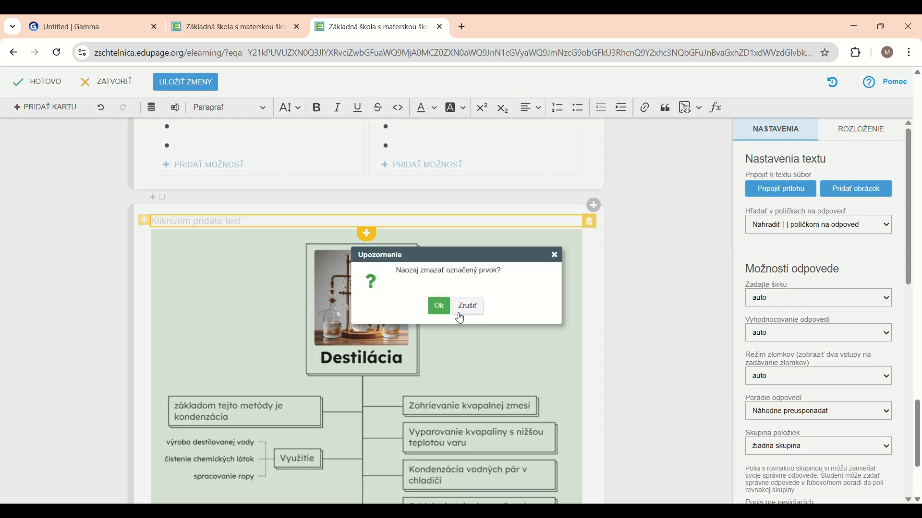
click(443, 310)
scroll(719, 289, down, 3)
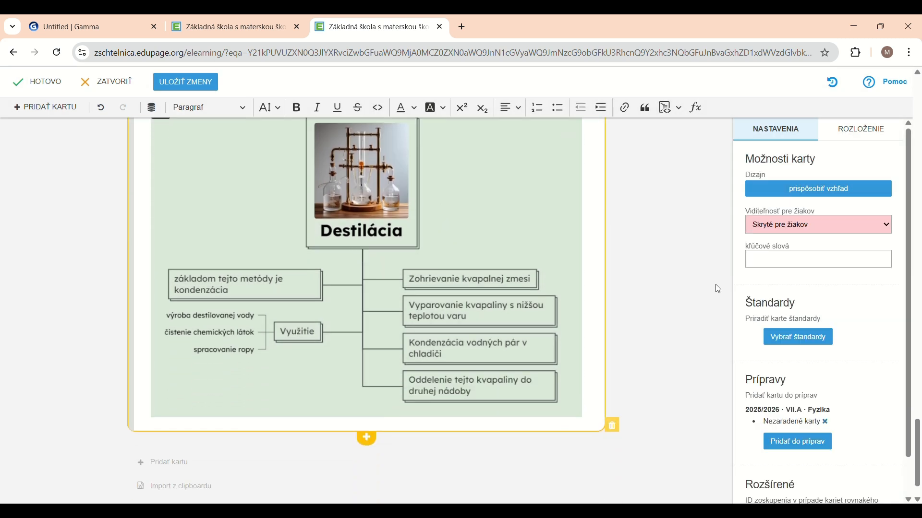
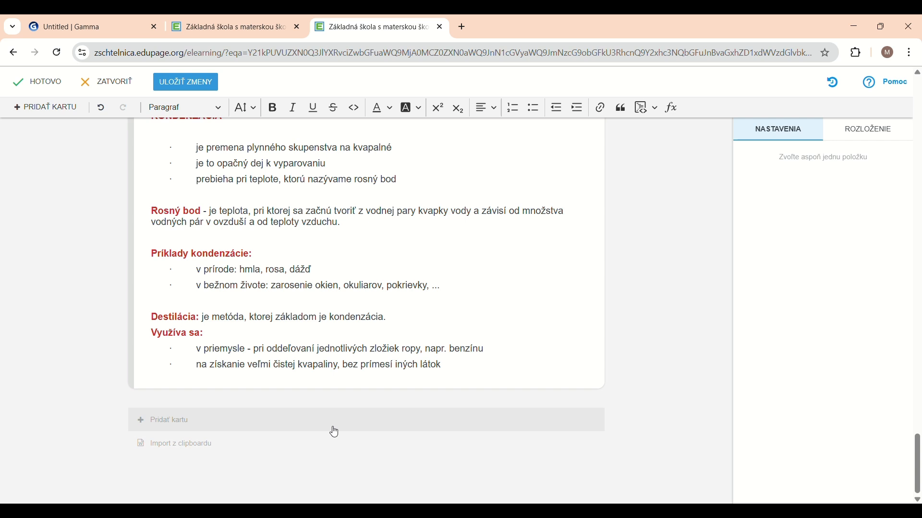
Step: Save the completed notes card so 'Zmeny boli uložené.' confirms the save
click(185, 85)
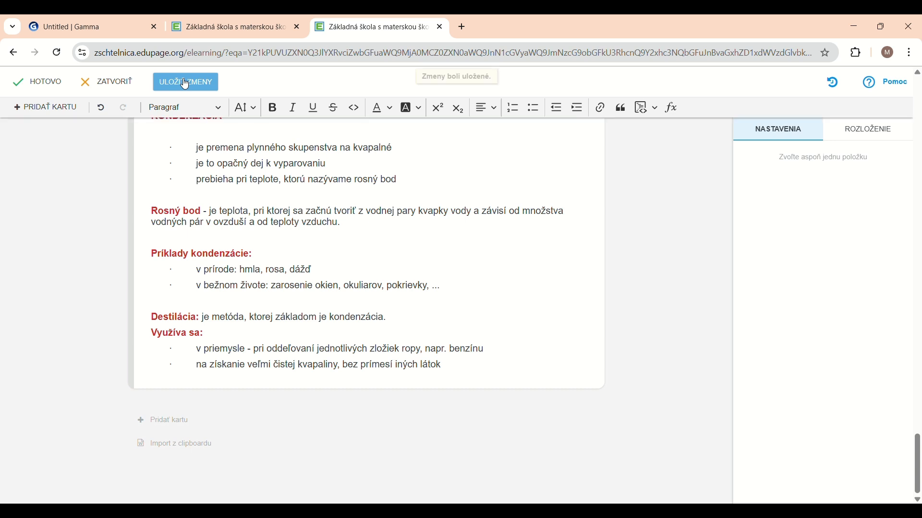
Step: Close the card editor, review the nine-card list, and switch to searching existing cards
click(59, 91)
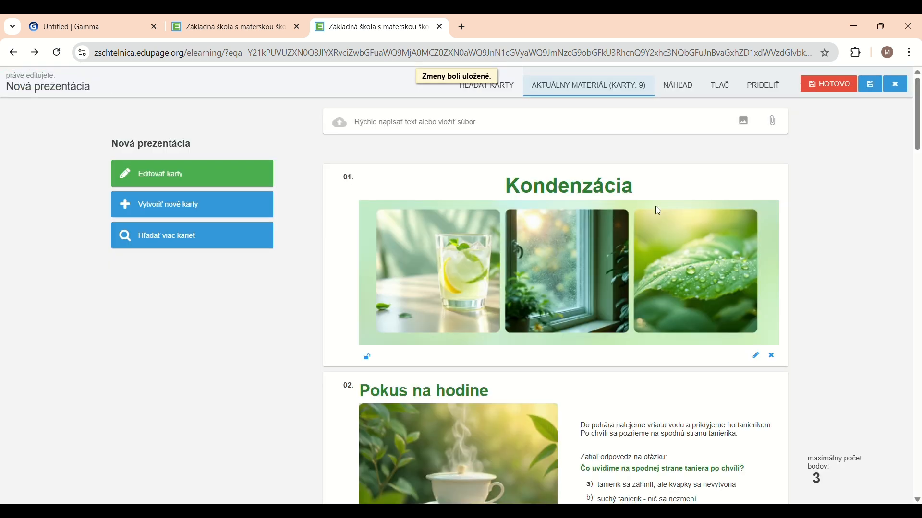
scroll(751, 327, down, 5)
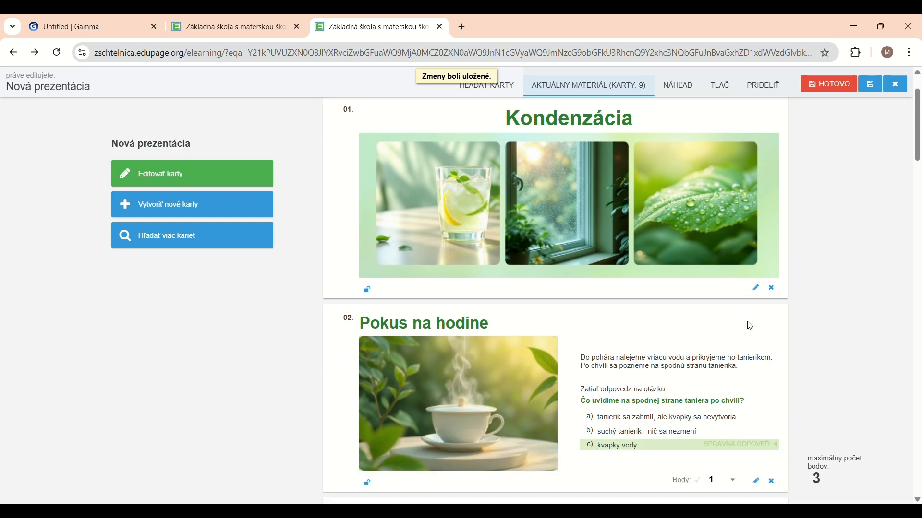
scroll(751, 326, down, 15)
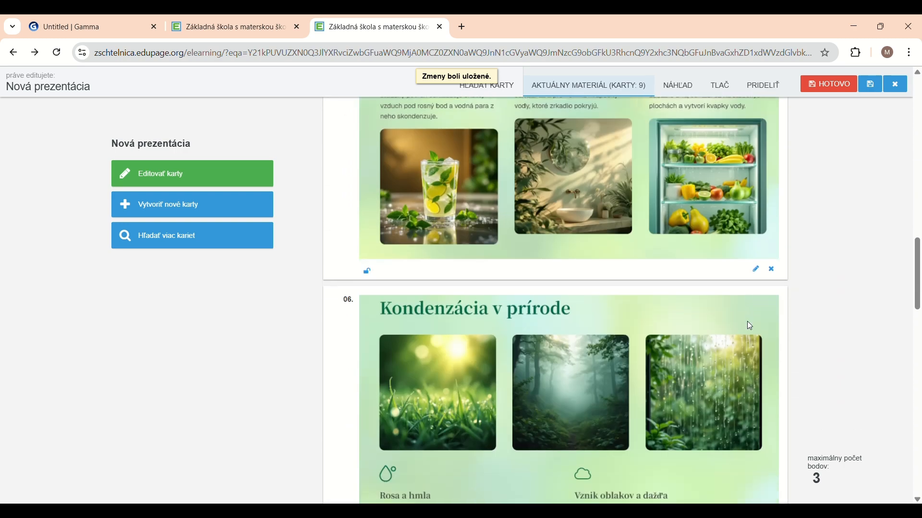
scroll(751, 327, down, 15)
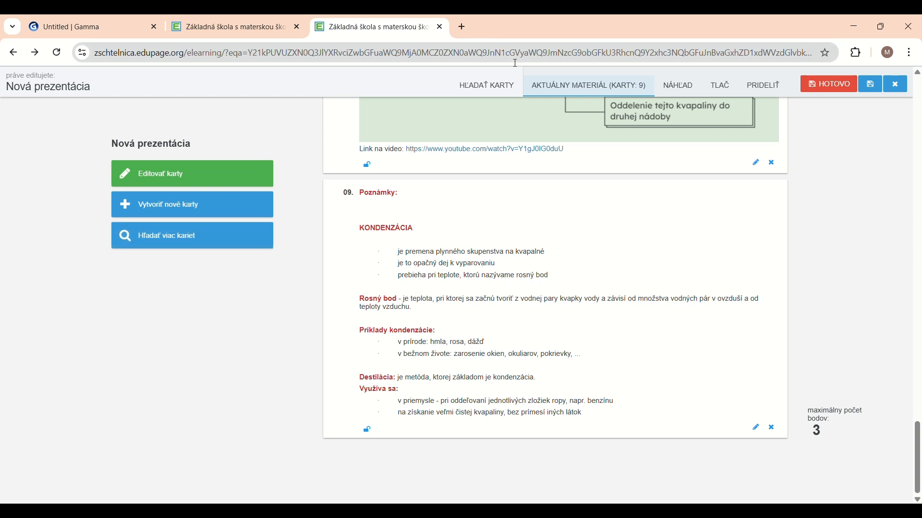
click(484, 87)
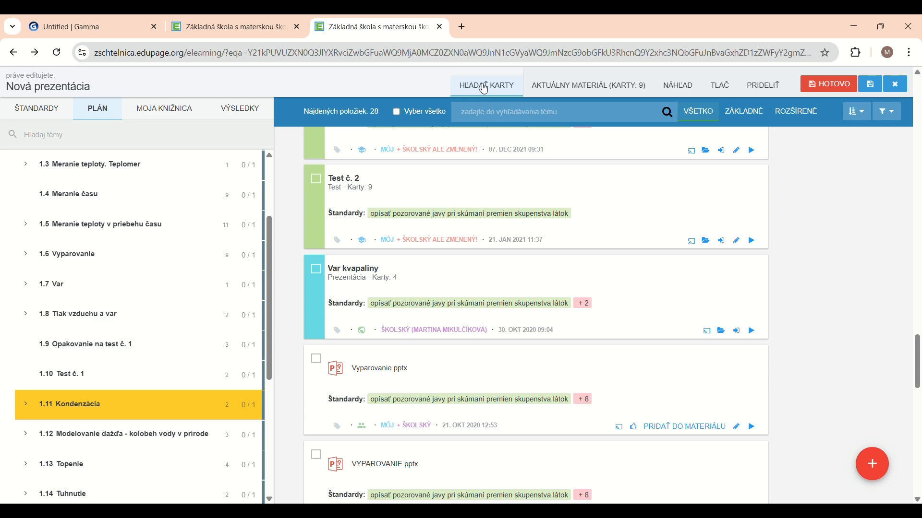
Step: Select Kondenzácia - FYZ7 under topic 1.11 Kondenzácia and preview its 13 cards
scroll(513, 319, up, 10)
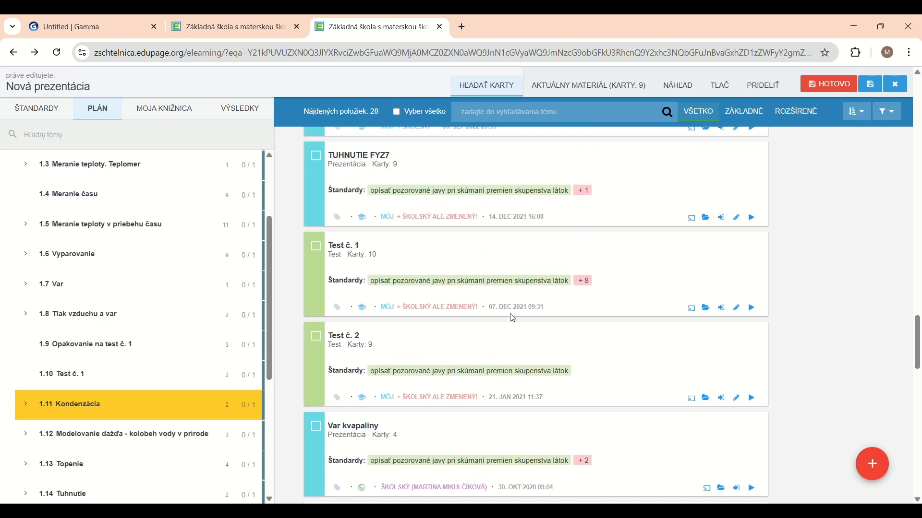
scroll(513, 318, up, 10)
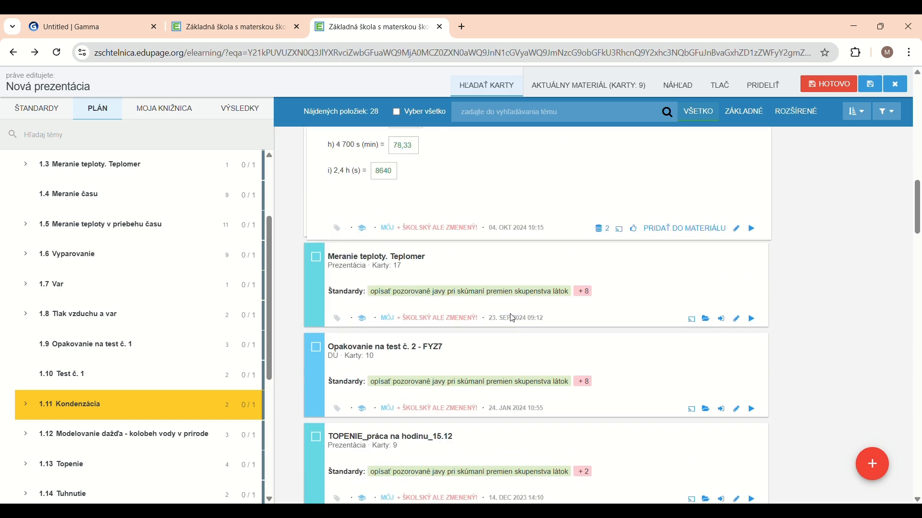
scroll(513, 318, up, 3)
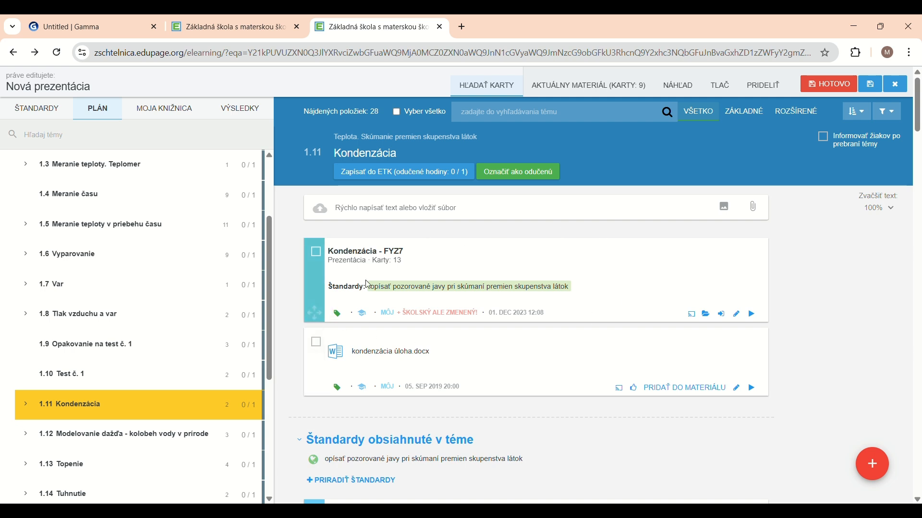
click(613, 273)
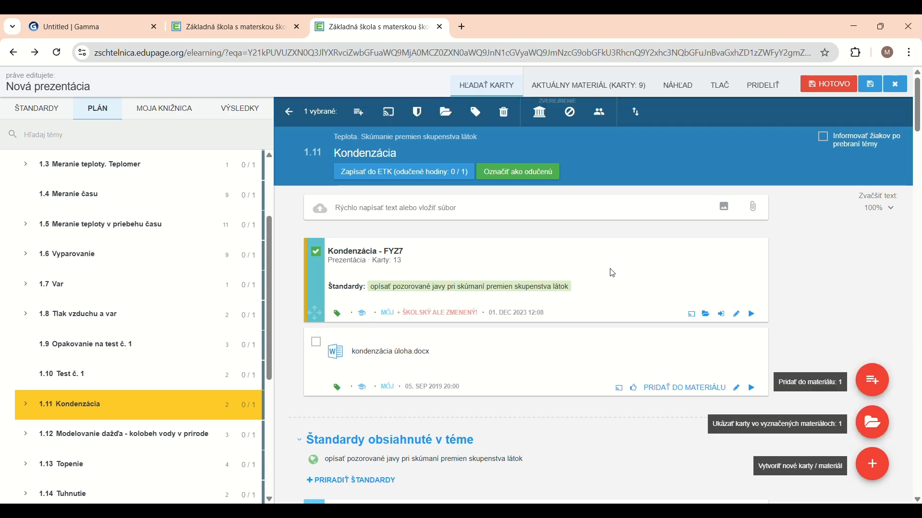
click(876, 426)
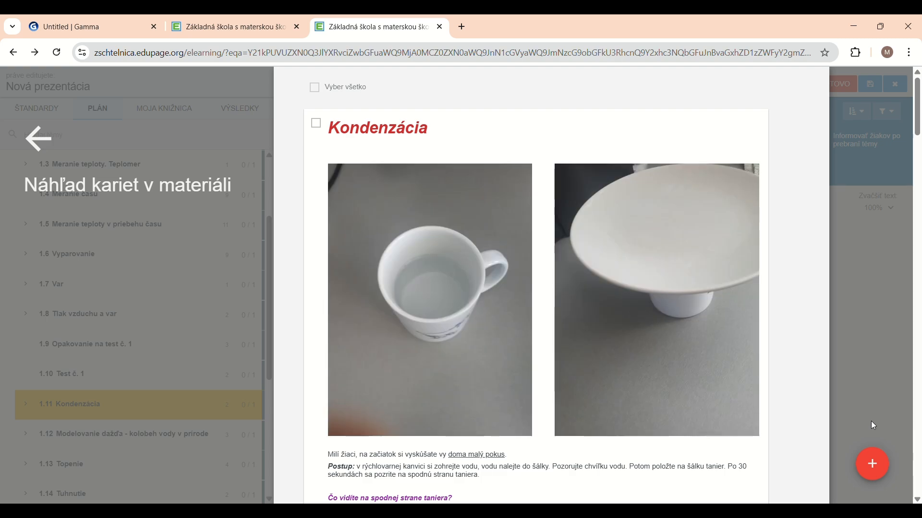
Step: Pick five quiz cards, including Kondenzácia je and Správne rozdeľ, and add them
scroll(787, 336, down, 10)
scroll(787, 336, down, 15)
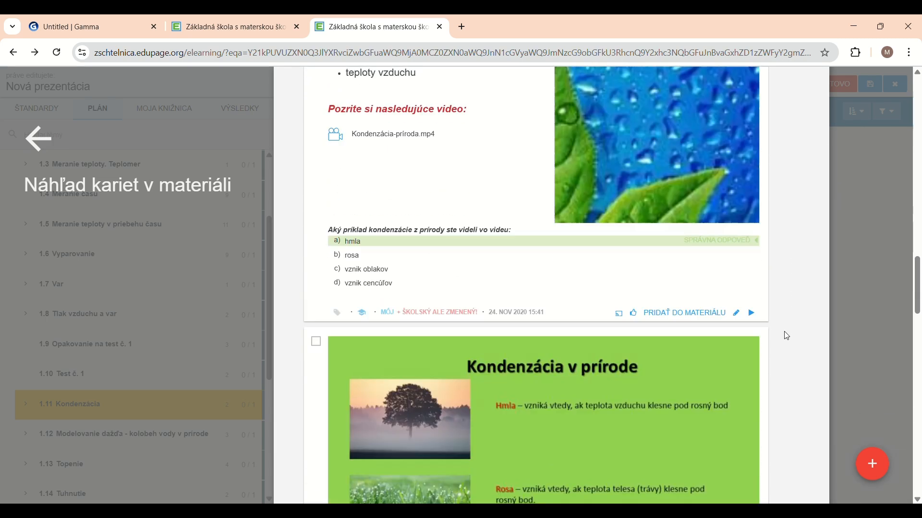
scroll(787, 336, down, 4)
scroll(787, 336, up, 4)
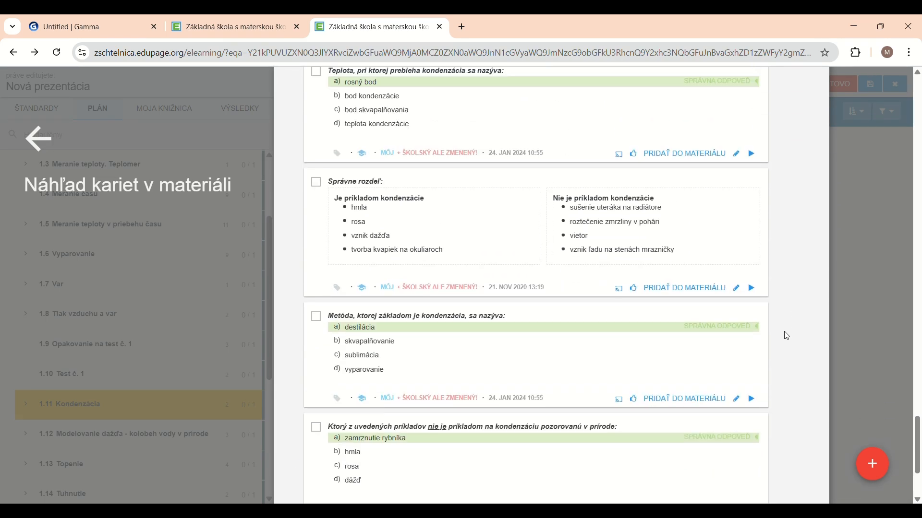
scroll(787, 336, up, 3)
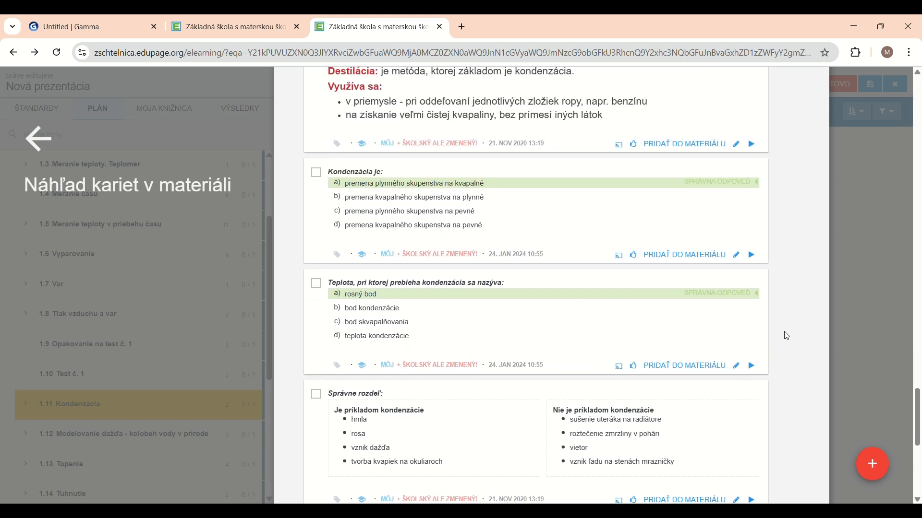
click(316, 173)
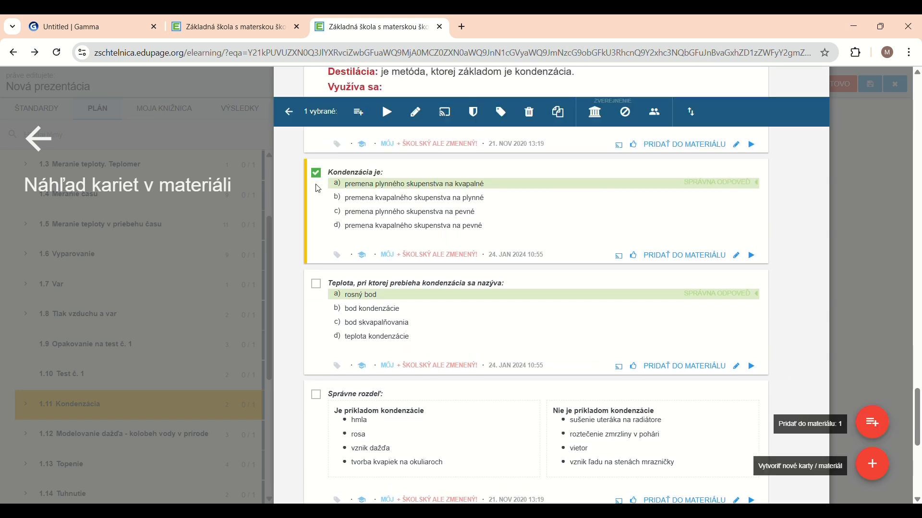
click(316, 283)
scroll(380, 296, down, 2)
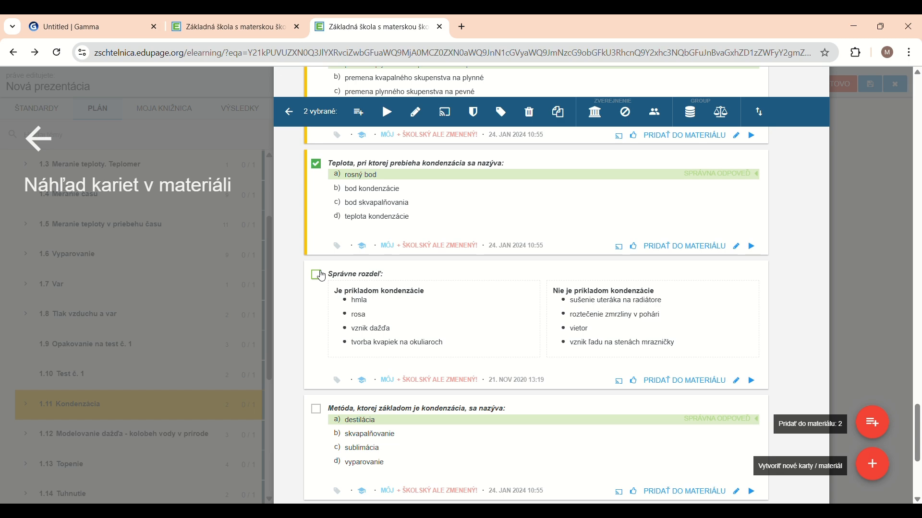
click(316, 274)
scroll(543, 287, down, 3)
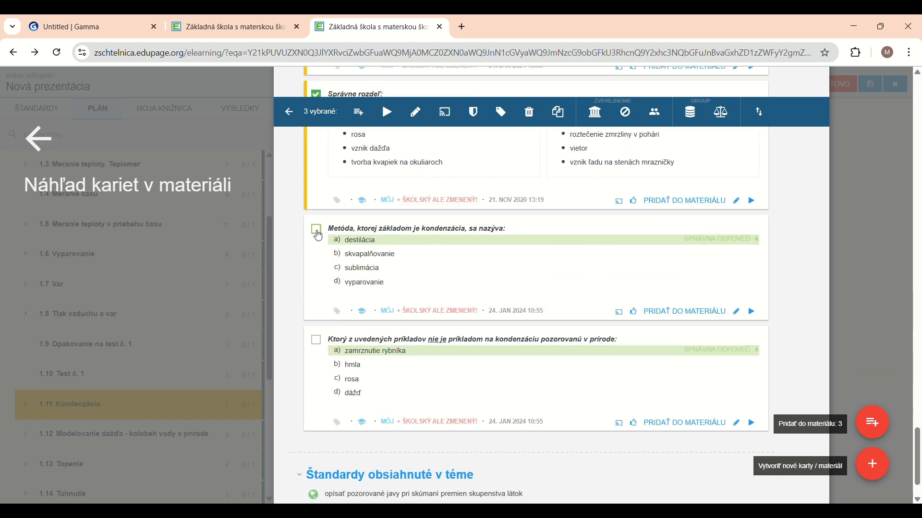
click(316, 229)
click(317, 340)
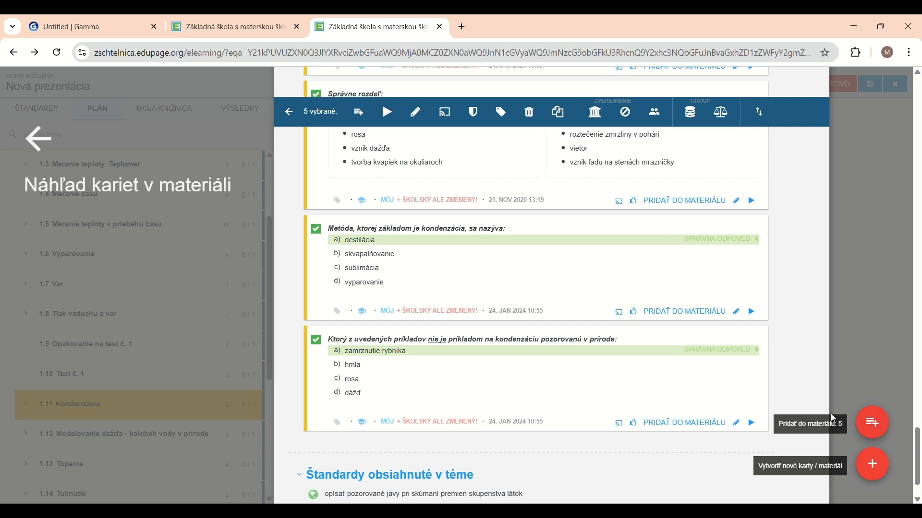
click(878, 427)
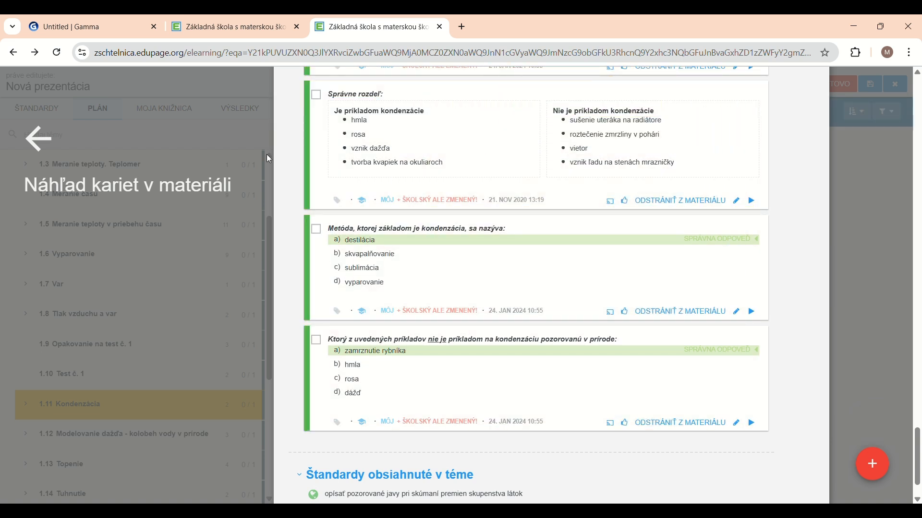
Step: Return to the new presentation's card list and lock cards 01 through 05
click(42, 147)
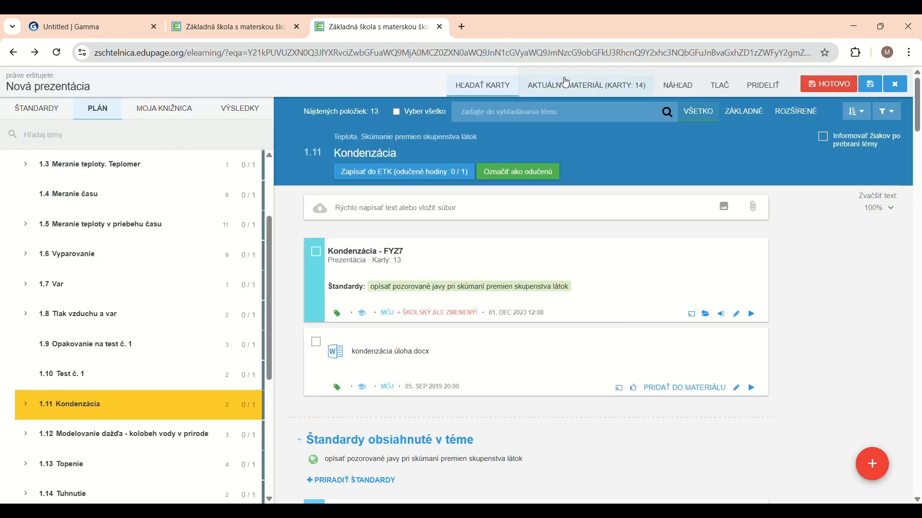
click(592, 90)
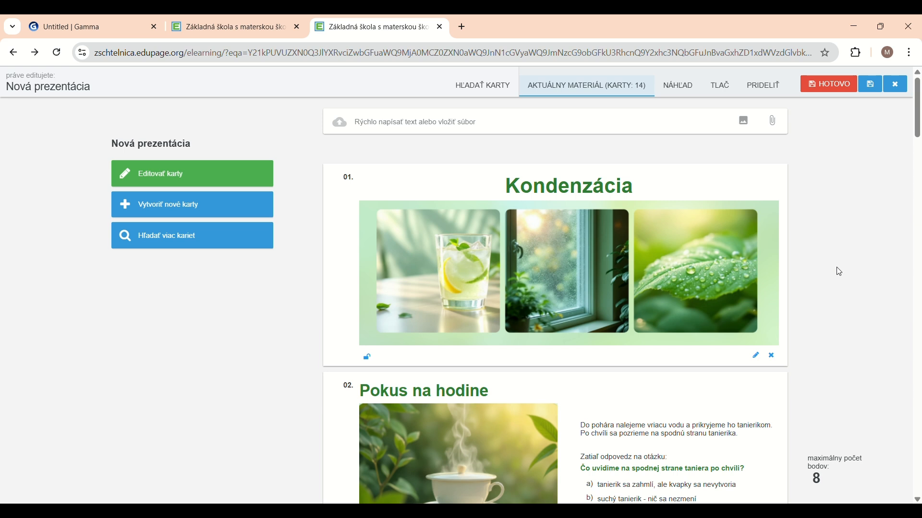
click(368, 358)
scroll(367, 363, down, 5)
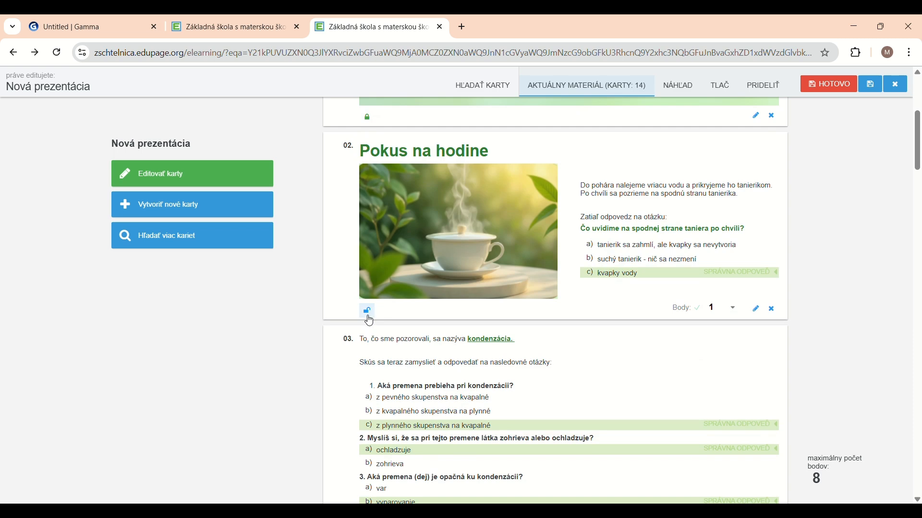
click(368, 317)
scroll(369, 317, down, 5)
click(371, 283)
scroll(374, 288, down, 2)
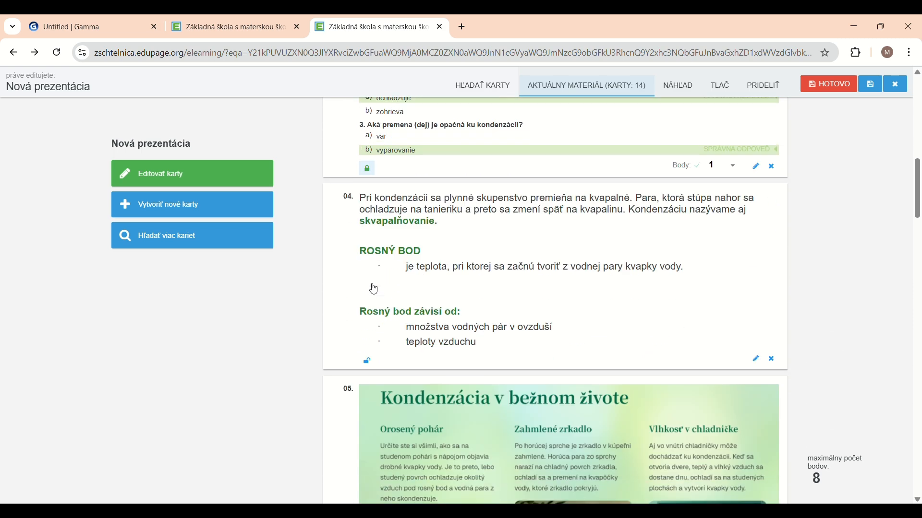
click(368, 355)
scroll(371, 359, down, 5)
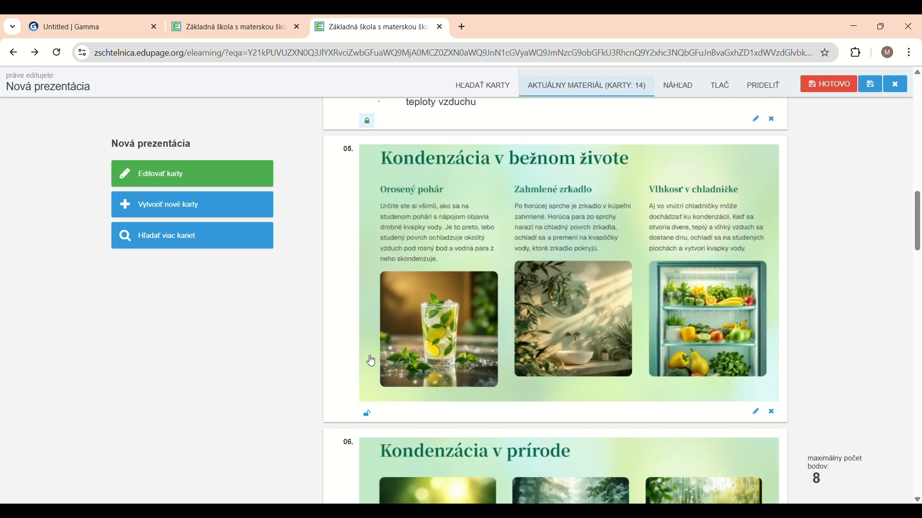
click(368, 412)
Step: Lock cards 06 through 09, including the Destilácia diagram and the Poznámky notes card
scroll(426, 390, down, 5)
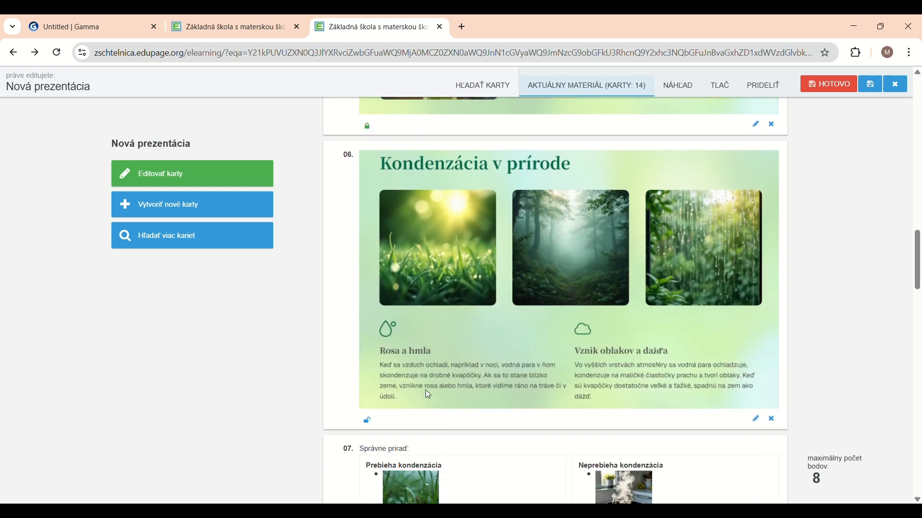
click(368, 401)
scroll(481, 384, down, 5)
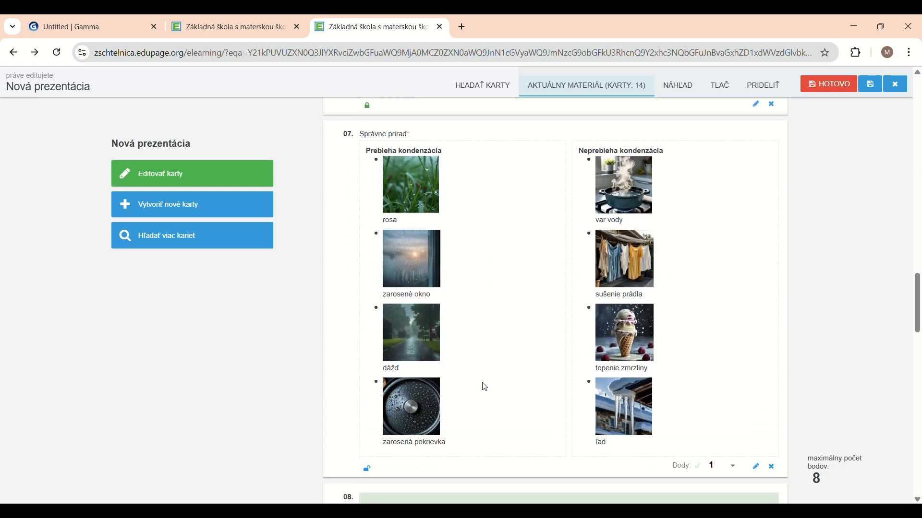
scroll(483, 386, down, 1)
click(368, 405)
scroll(480, 375, down, 2)
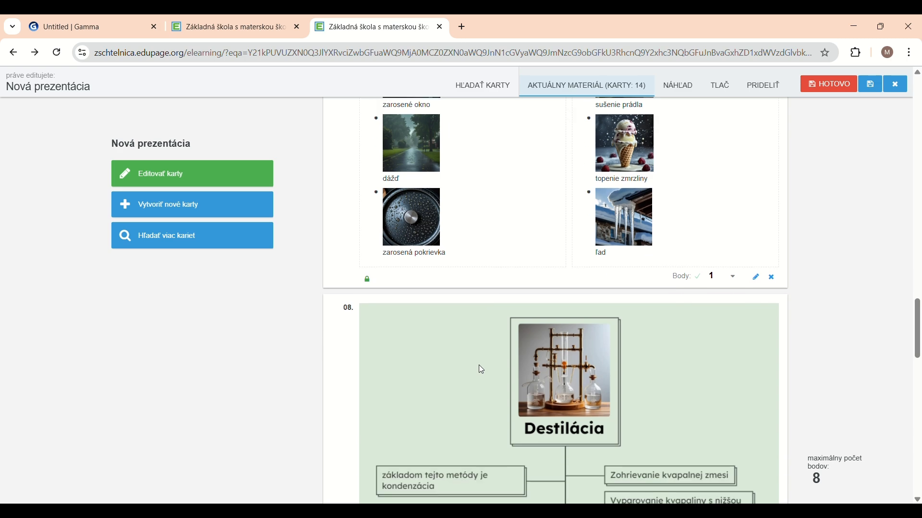
scroll(479, 365, down, 4)
click(368, 397)
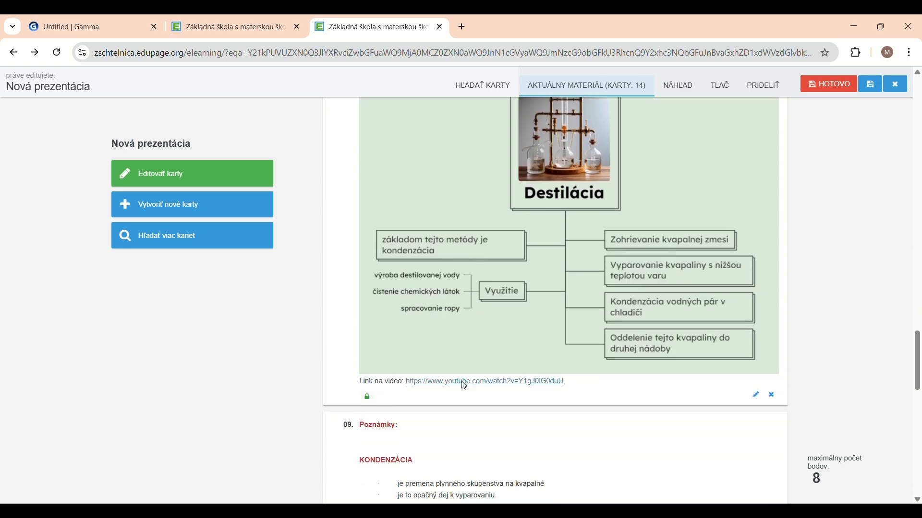
scroll(464, 386, down, 5)
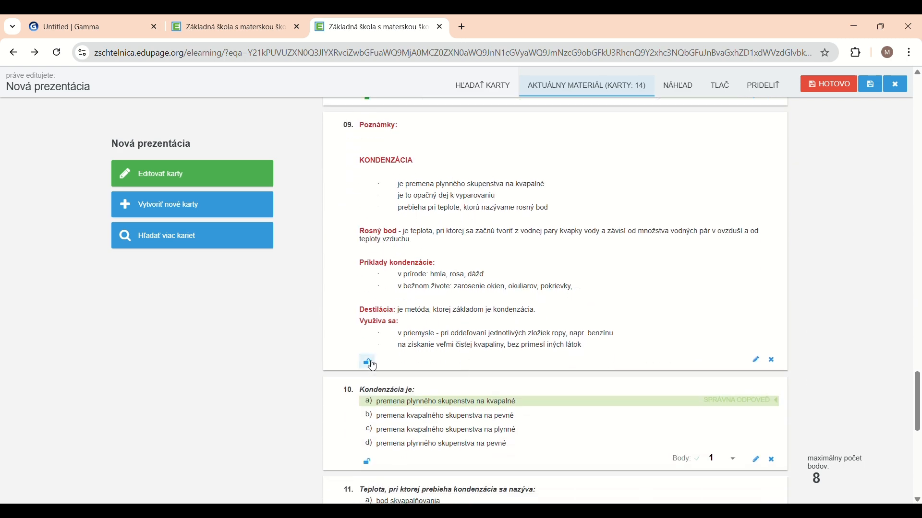
click(368, 363)
Step: Lock the added quiz cards 10 through 14, including the sorting card 12
scroll(370, 336, down, 3)
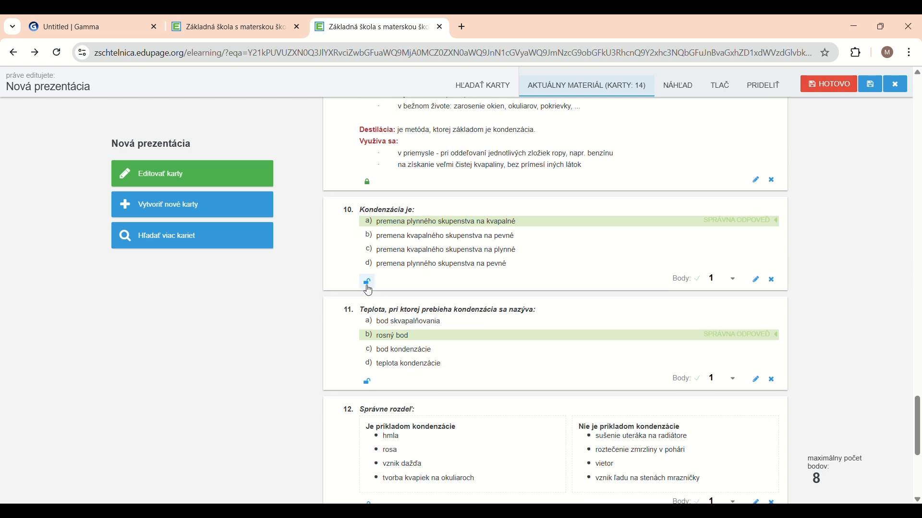
click(369, 284)
scroll(442, 303, down, 2)
click(367, 262)
scroll(427, 301, down, 2)
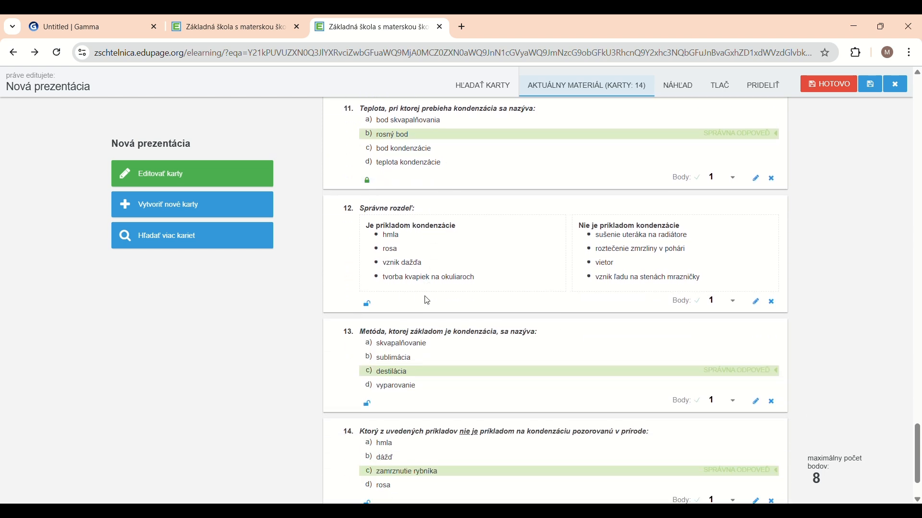
click(368, 259)
scroll(441, 305, down, 1)
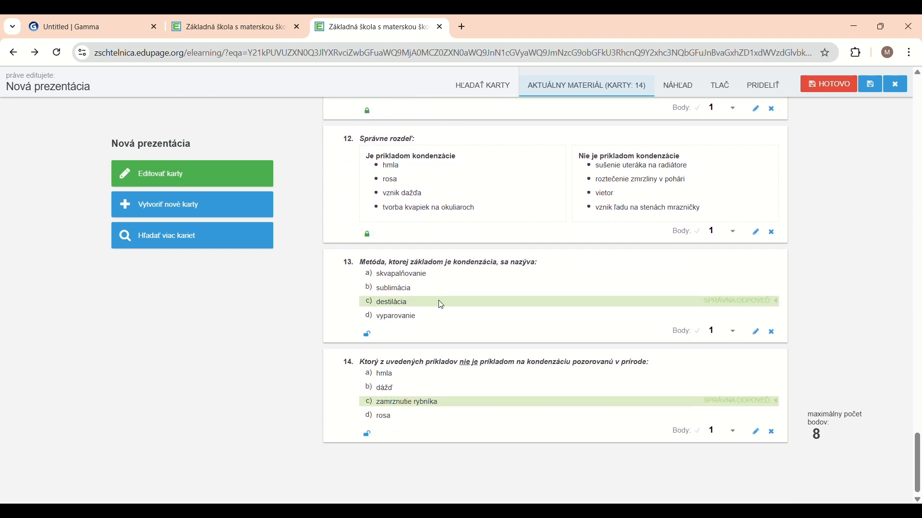
click(368, 331)
click(367, 430)
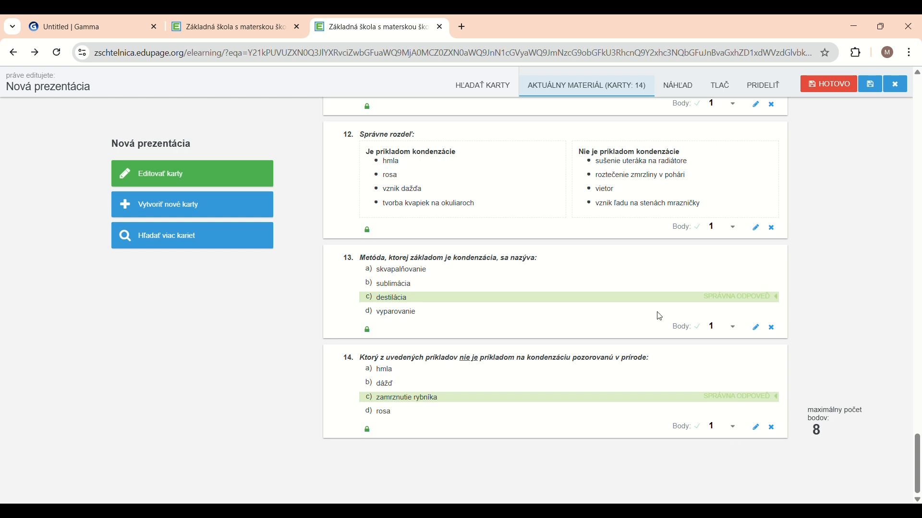
scroll(659, 315, up, 3)
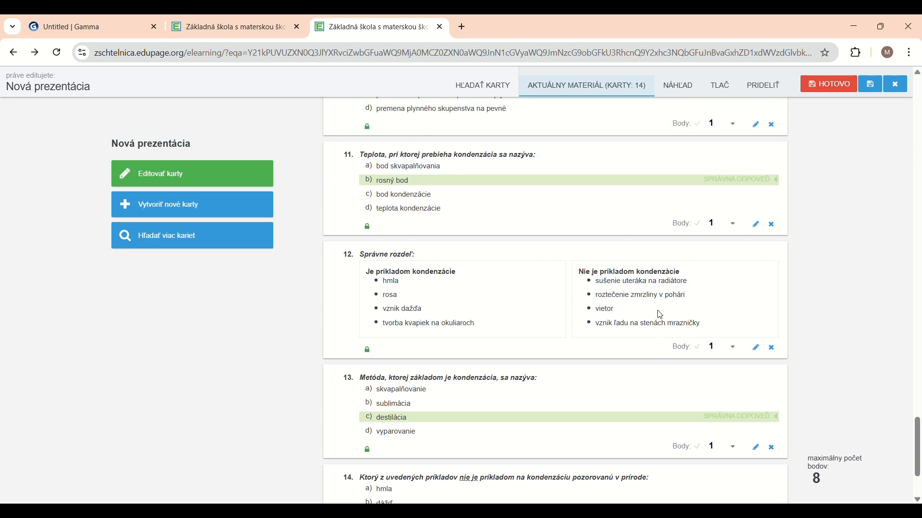
Step: Set cards 12 and 07 to 2 points each
click(719, 344)
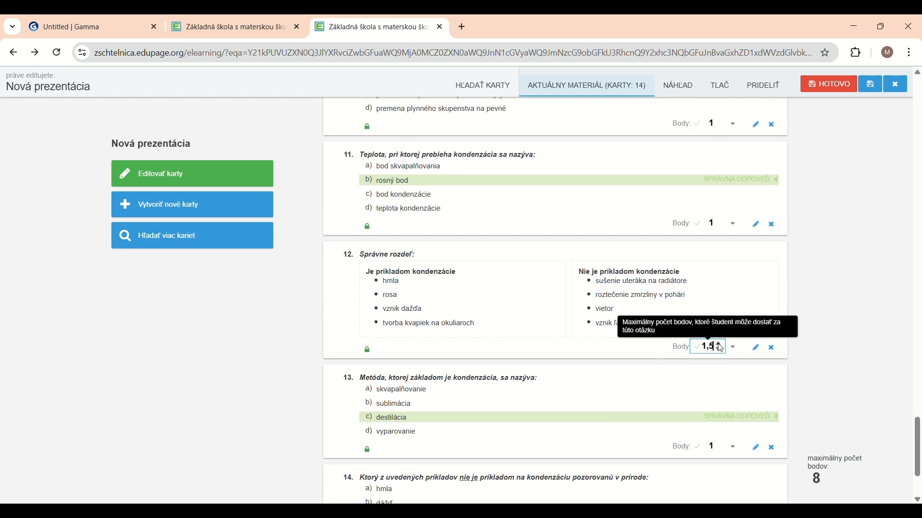
click(719, 344)
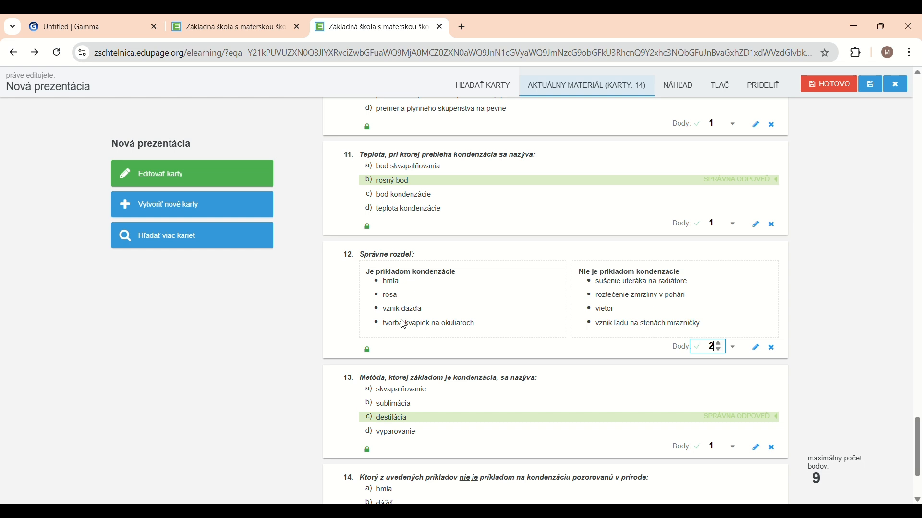
scroll(920, 313, up, 6)
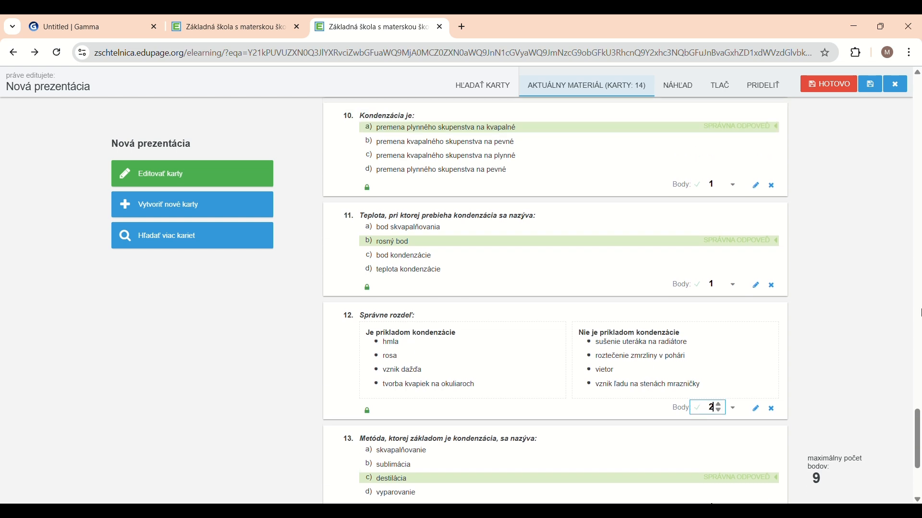
scroll(912, 319, up, 3)
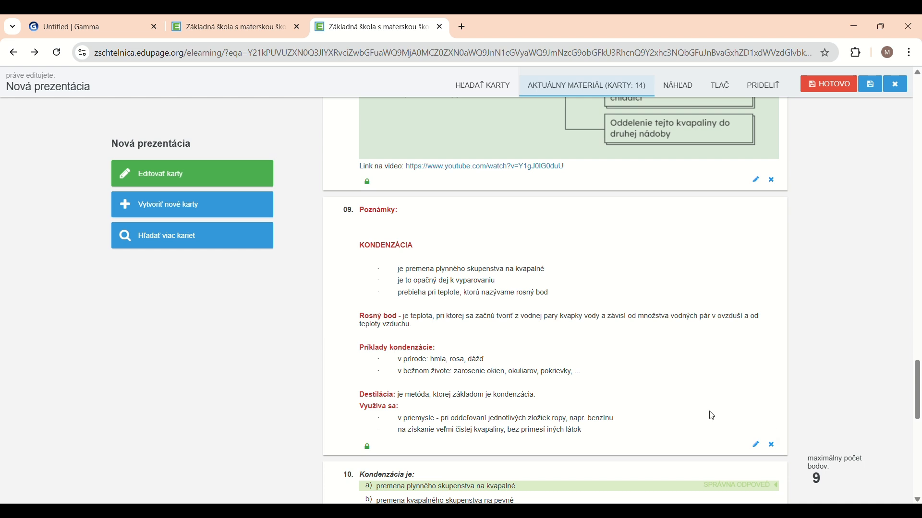
scroll(812, 360, up, 7)
scroll(815, 360, up, 5)
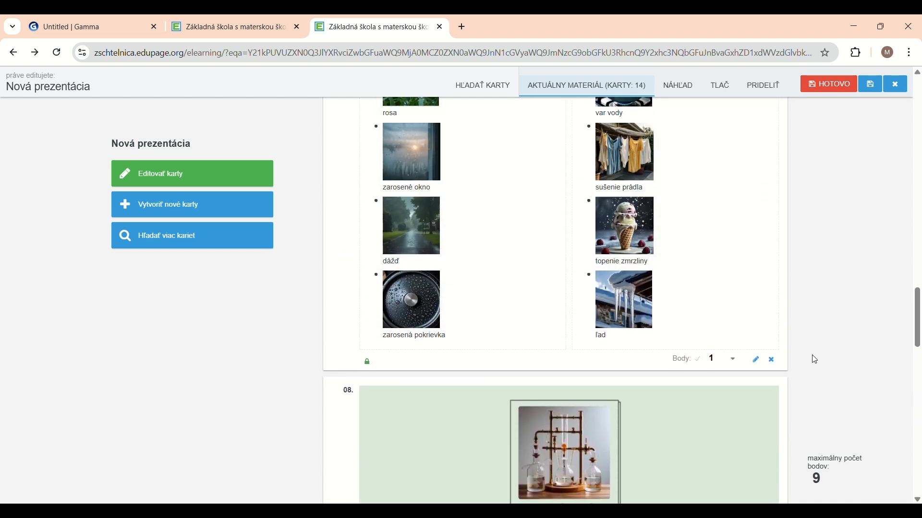
scroll(876, 324, up, 1)
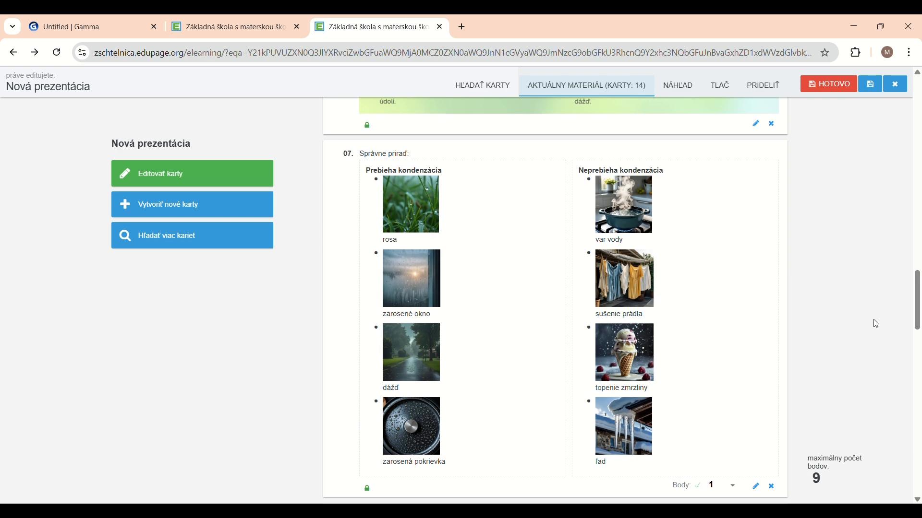
click(719, 486)
Step: Raise card 03's points so the presentation's maximum score reaches 12
scroll(719, 486, up, 7)
scroll(920, 352, up, 14)
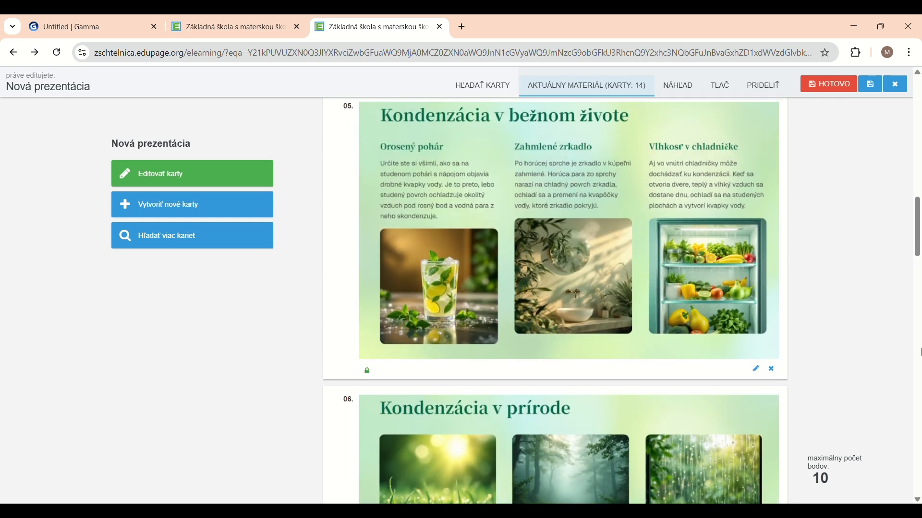
scroll(920, 352, up, 1)
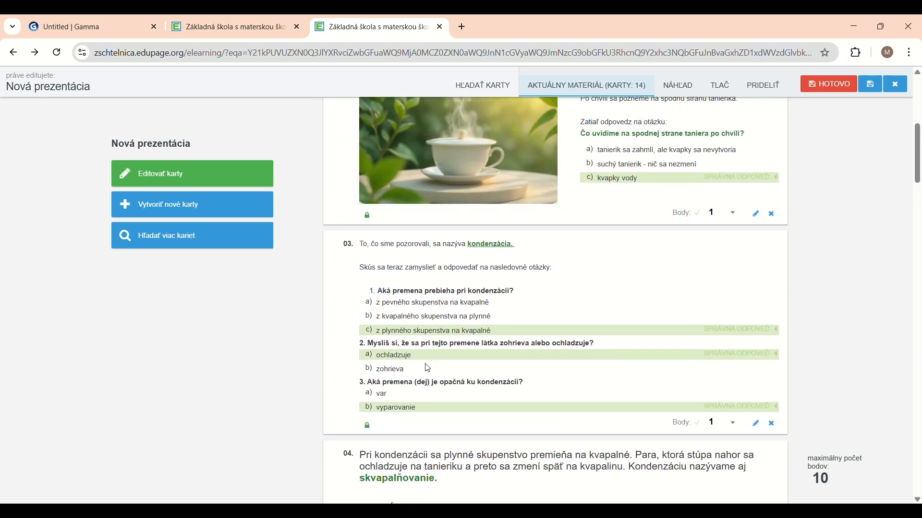
click(719, 421)
click(719, 421)
click(719, 421)
click(720, 421)
click(720, 421)
scroll(798, 241, up, 3)
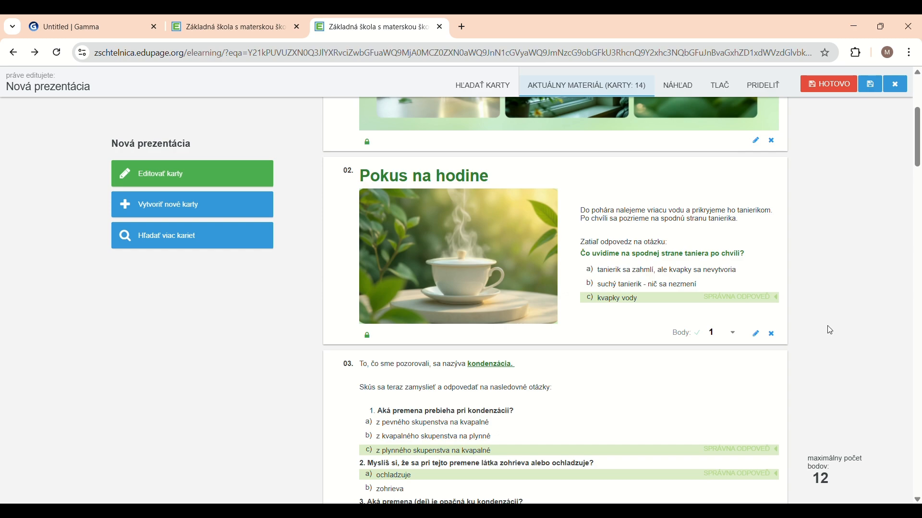
scroll(831, 331, down, 20)
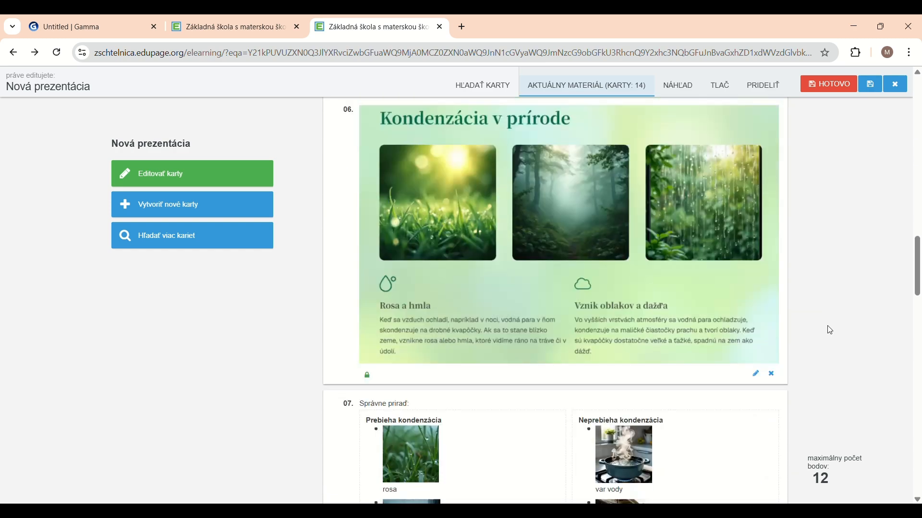
scroll(830, 330, down, 7)
scroll(830, 331, down, 15)
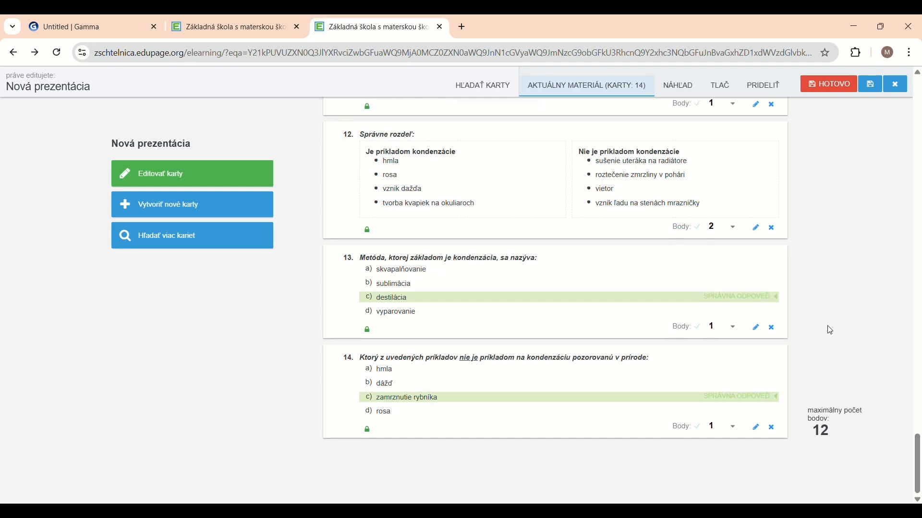
scroll(830, 330, up, 20)
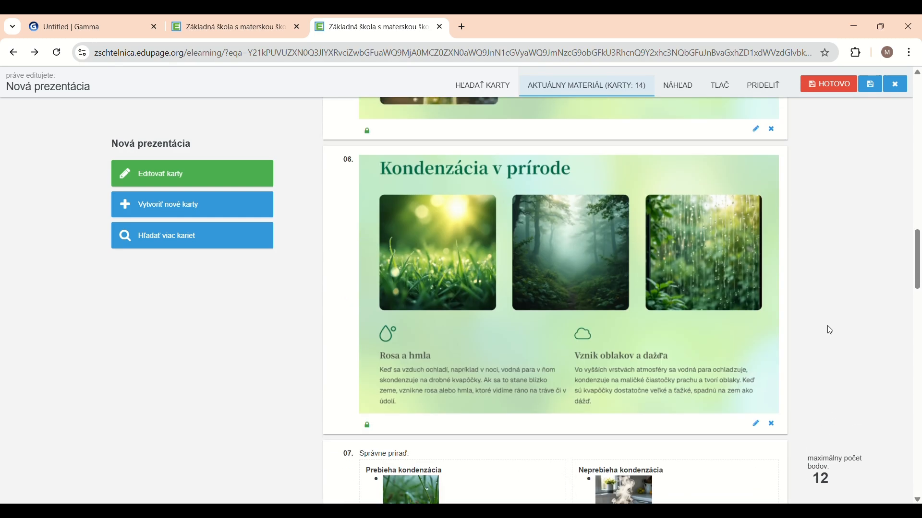
scroll(830, 331, up, 12)
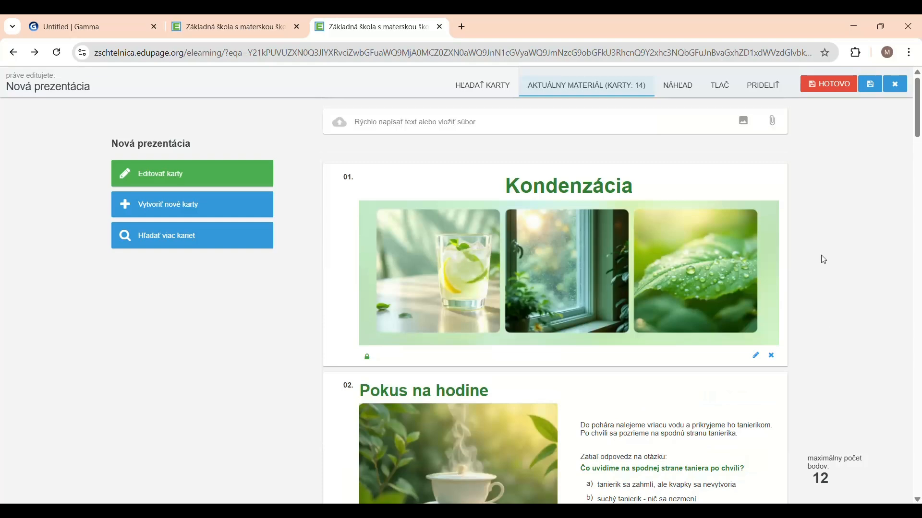
Step: Save without assigning, title the material 'Kondenzácia látky', and expand the study topics section
click(759, 91)
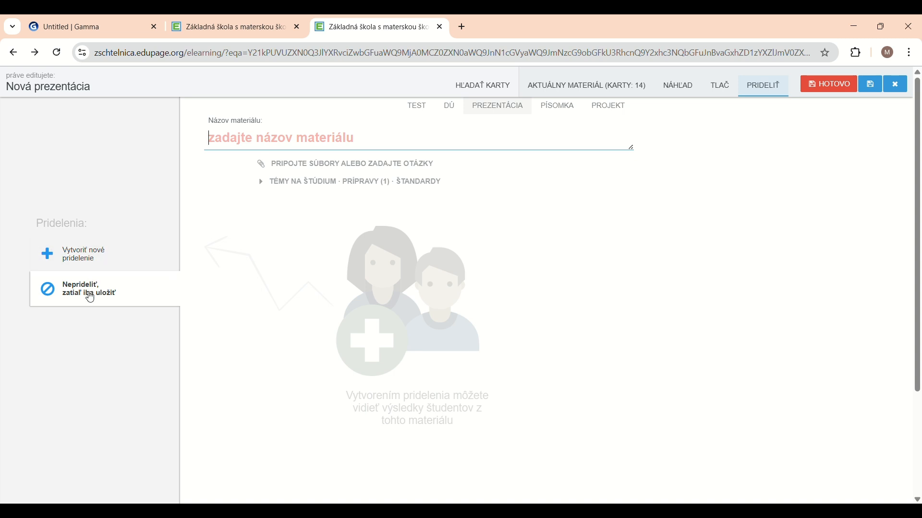
click(90, 298)
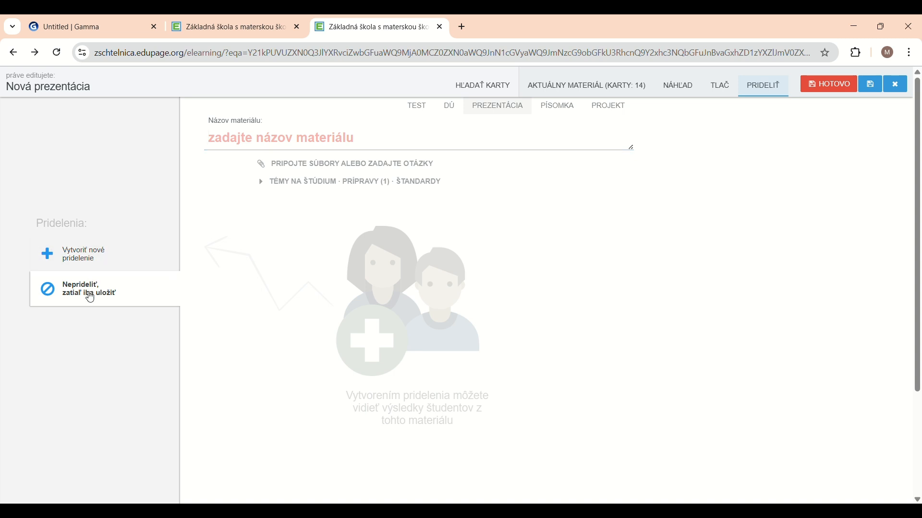
click(253, 144)
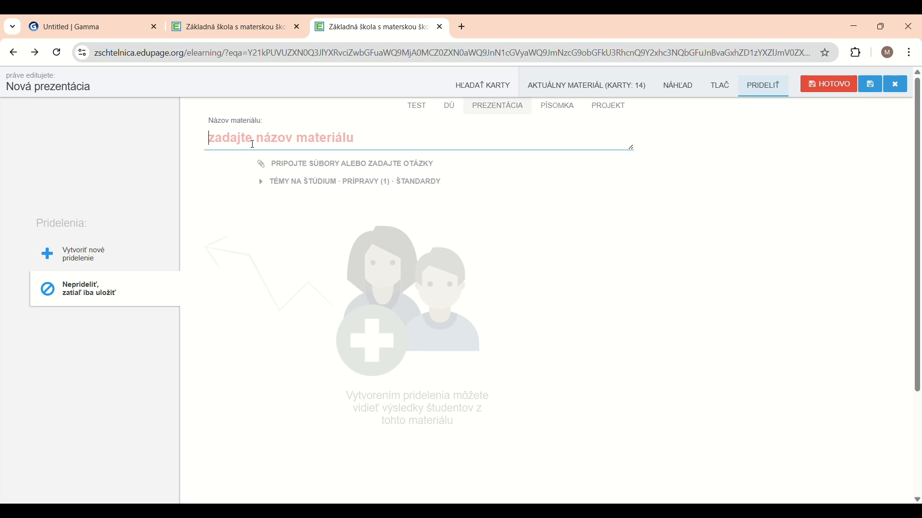
text(Kond)
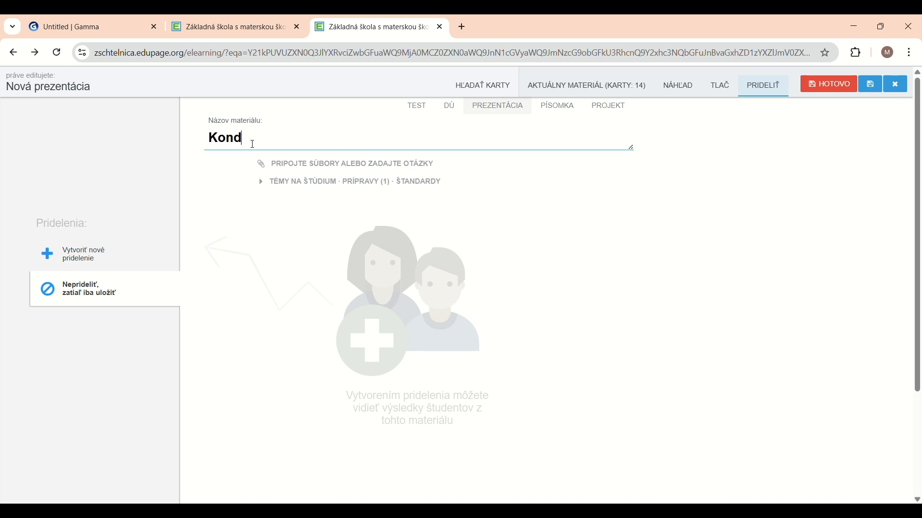
text(enzácia látky)
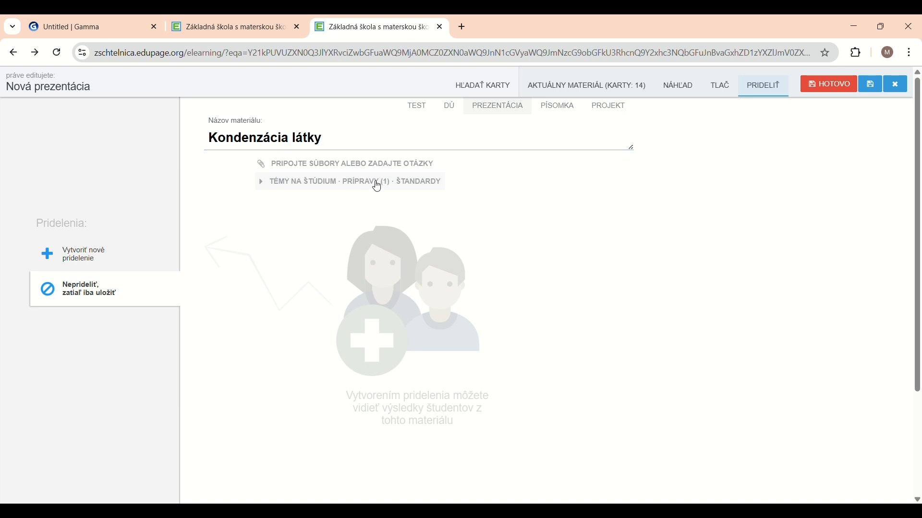
click(377, 185)
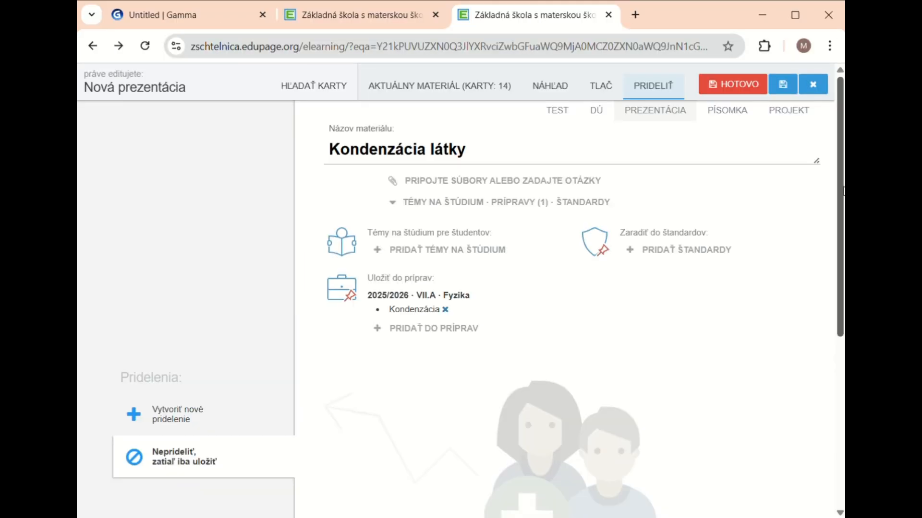
Step: Finish editing with HOTOVO and play Kondenzácia látky from the Kondenzácia topic
click(740, 88)
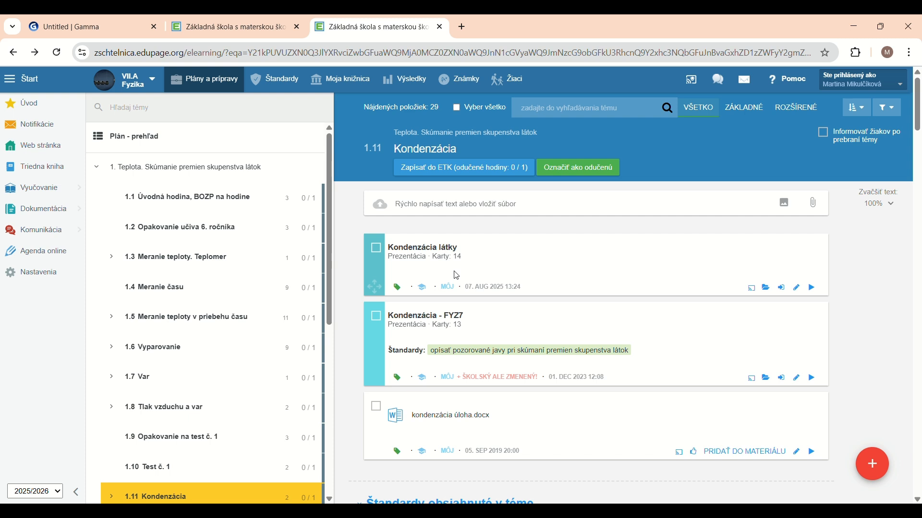
click(814, 288)
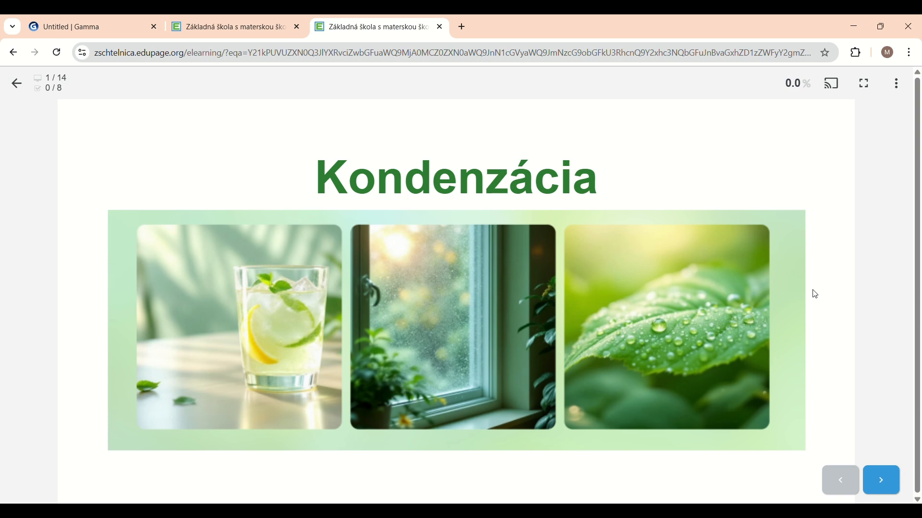
Step: Answer question 1 with 'kvapky vody' and move on to question 2
click(886, 484)
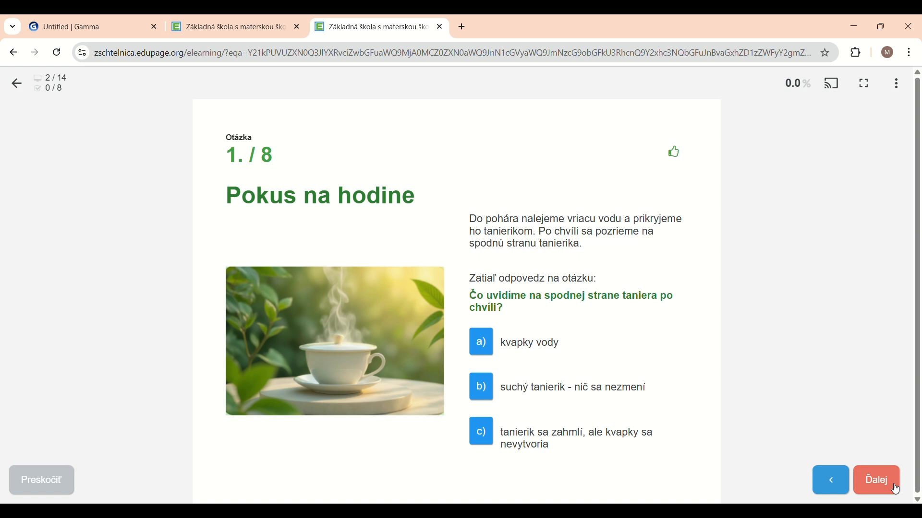
click(499, 346)
click(881, 479)
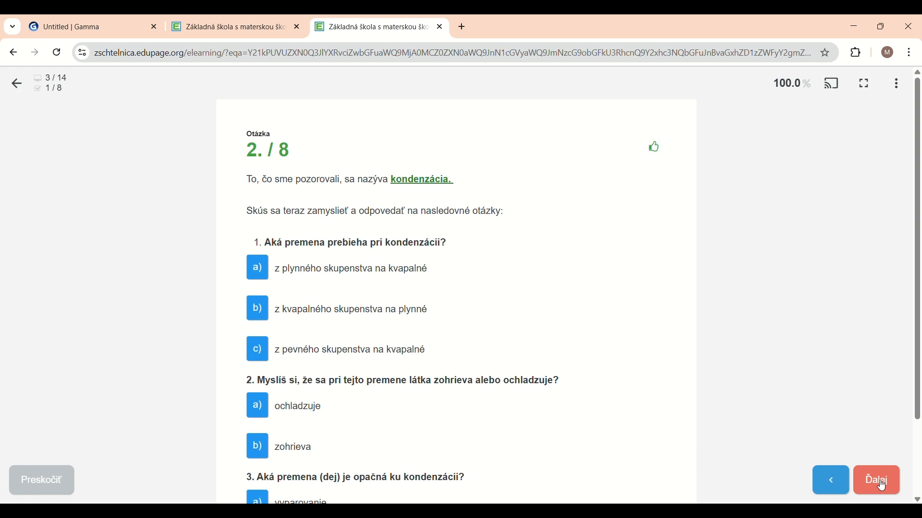
Step: Answer question 2 with 'z kvapalného skupenstva na plynné', 'ochladzuje' and 'var', then submit it
scroll(752, 311, down, 1)
scroll(752, 311, down, 1)
scroll(753, 311, up, 3)
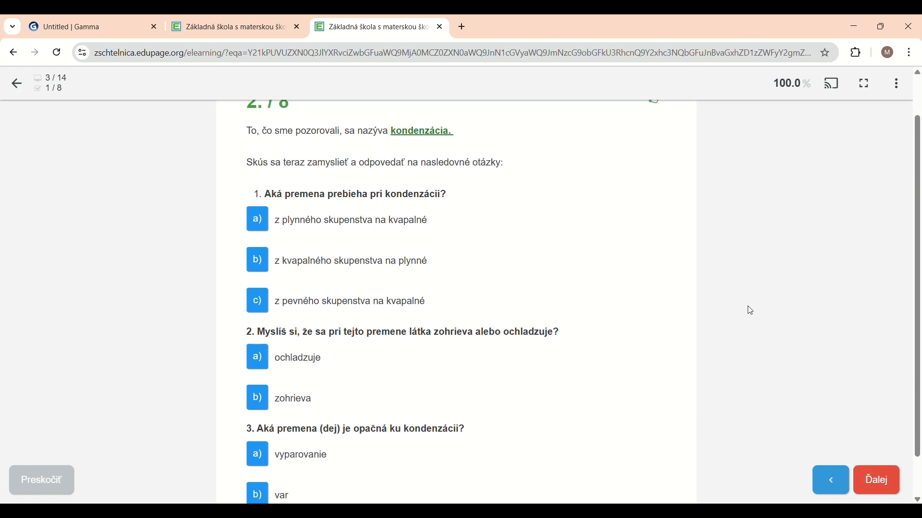
scroll(748, 310, down, 1)
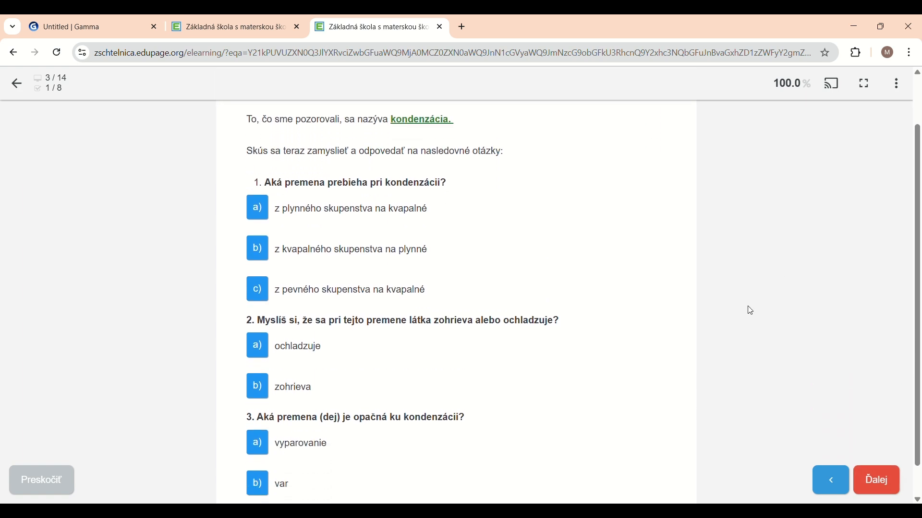
click(352, 260)
click(300, 348)
click(269, 483)
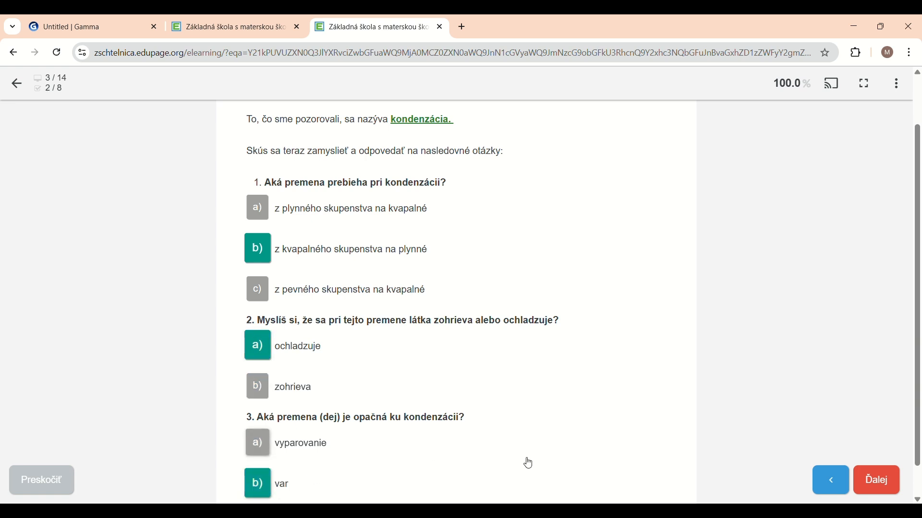
click(882, 489)
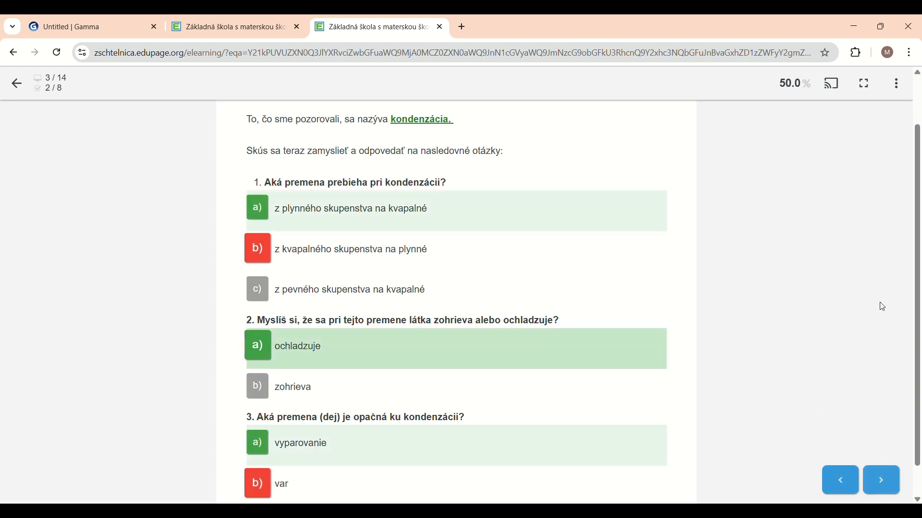
scroll(864, 302, down, 1)
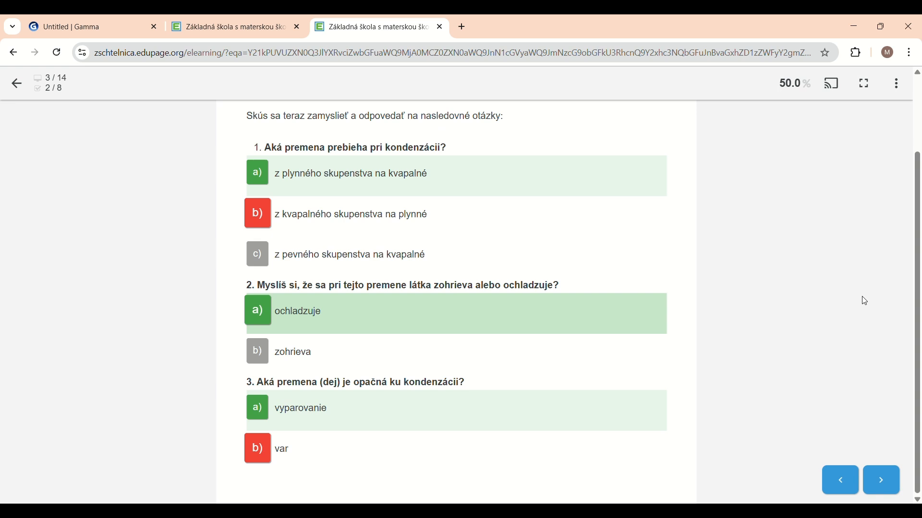
Step: Page past the dew point and everyday-life cards and skip the unsorted sorting question
click(884, 482)
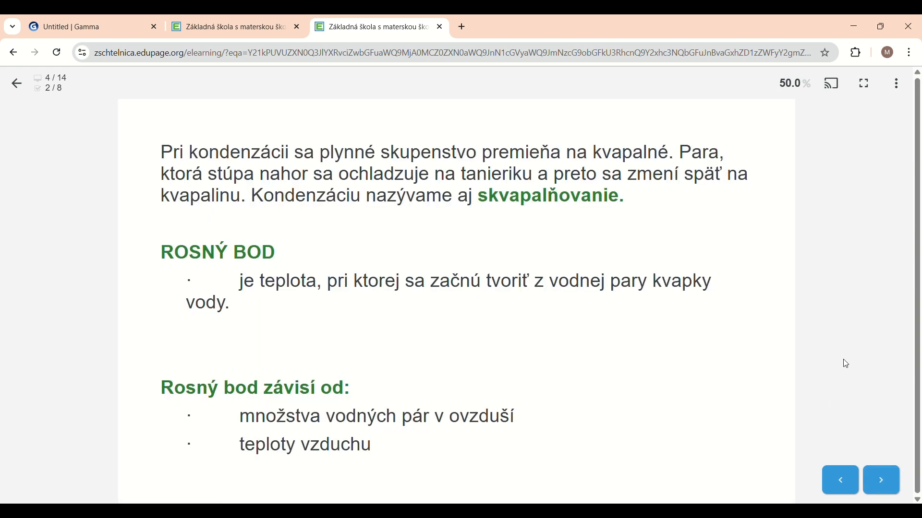
click(883, 481)
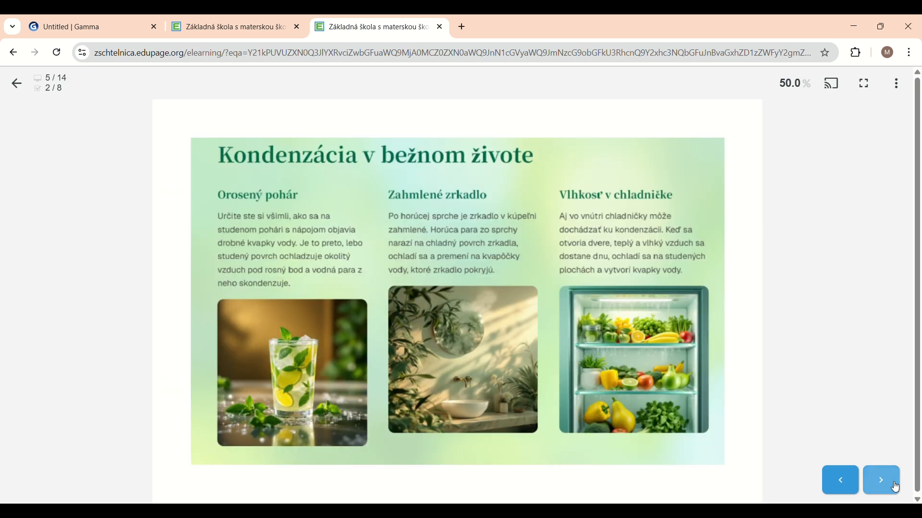
click(897, 487)
click(897, 488)
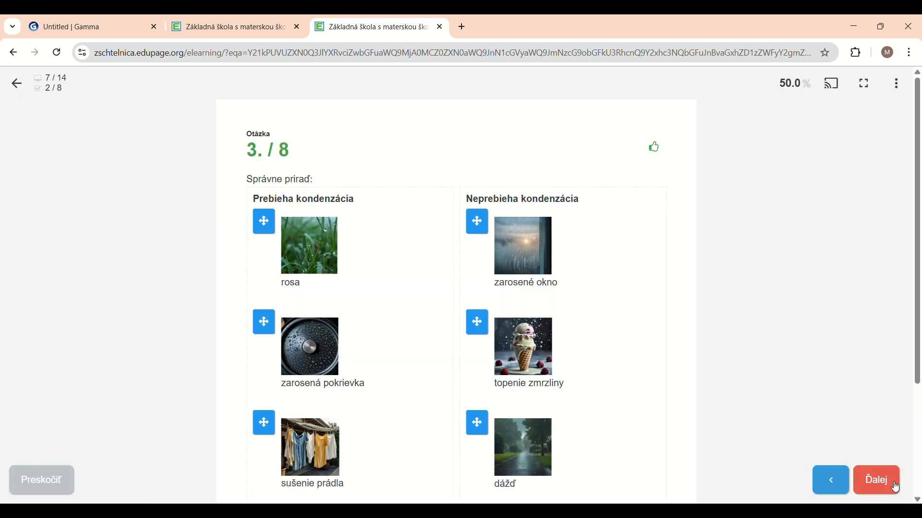
scroll(719, 363, down, 3)
scroll(718, 362, up, 3)
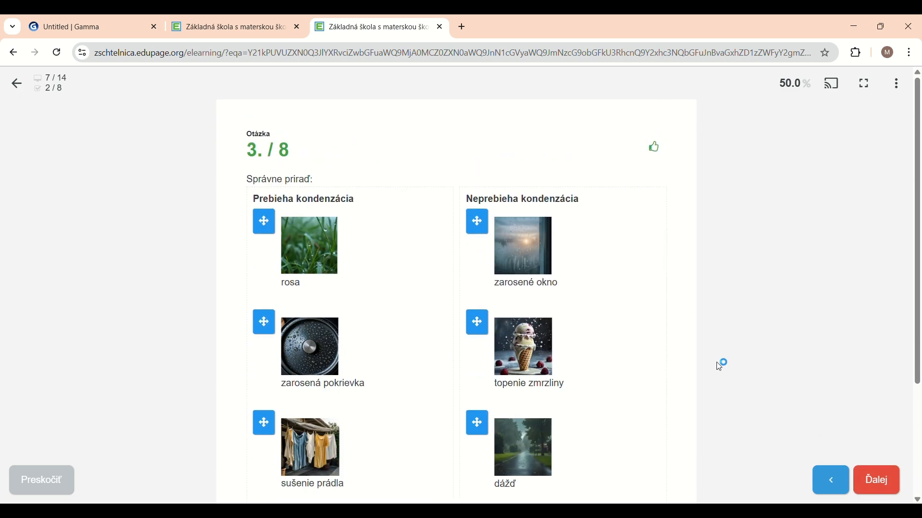
scroll(718, 362, down, 3)
click(891, 495)
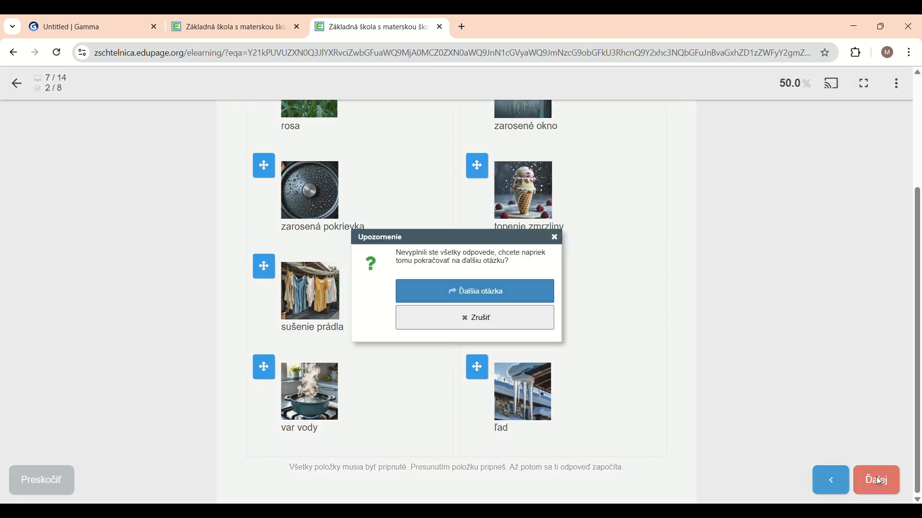
click(470, 299)
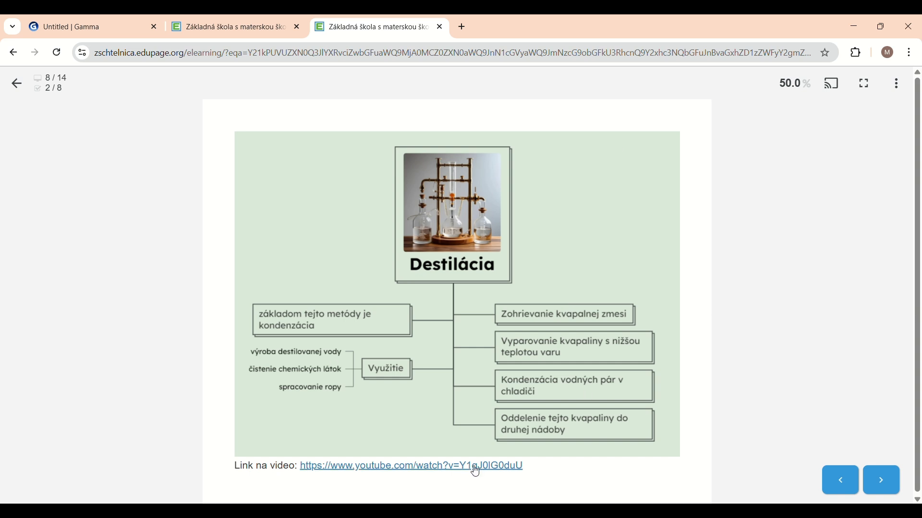
Step: Advance past the notes card and skip questions 4, 5 and 6 unanswered
click(882, 480)
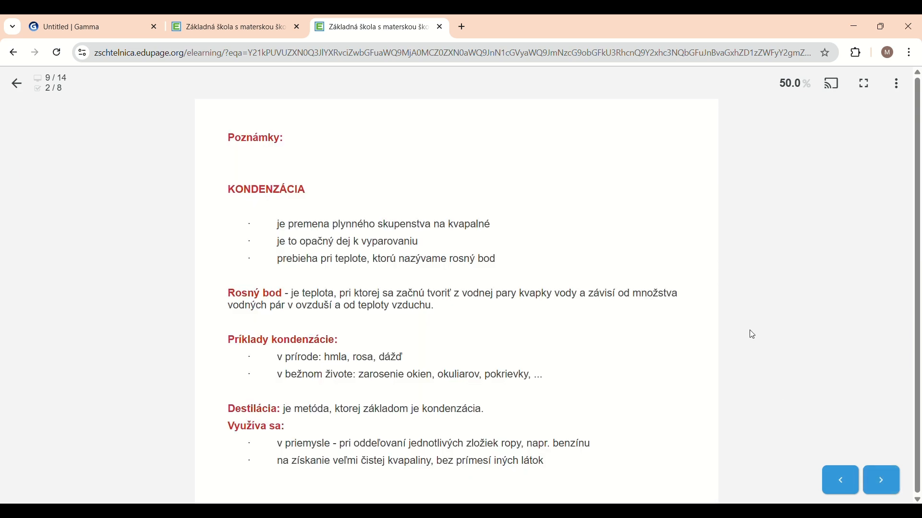
click(886, 485)
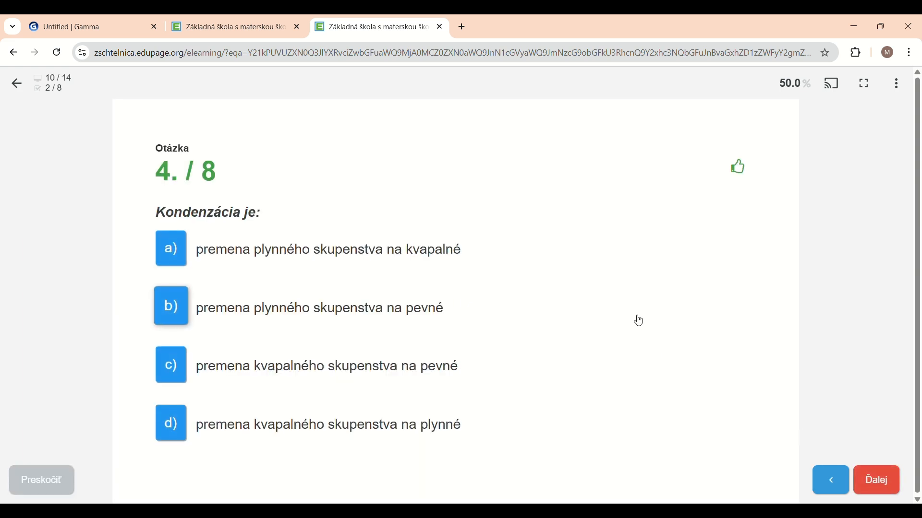
click(878, 481)
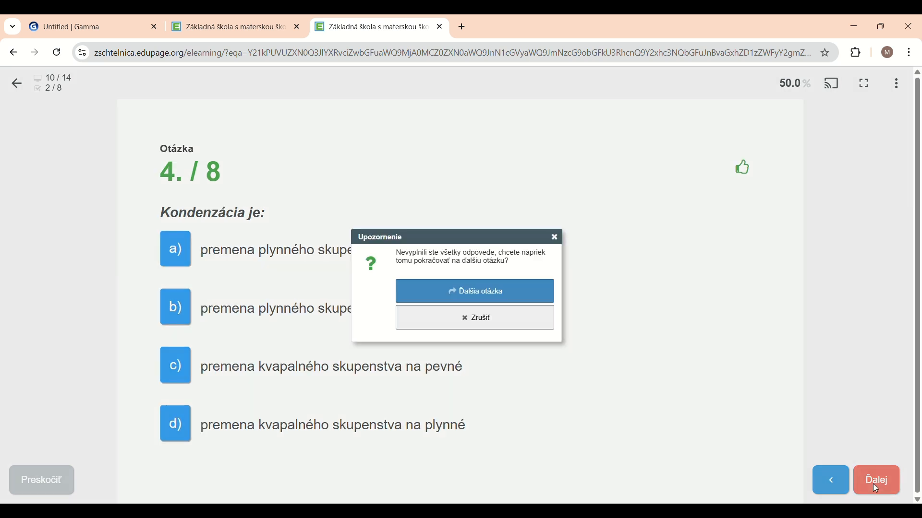
click(498, 295)
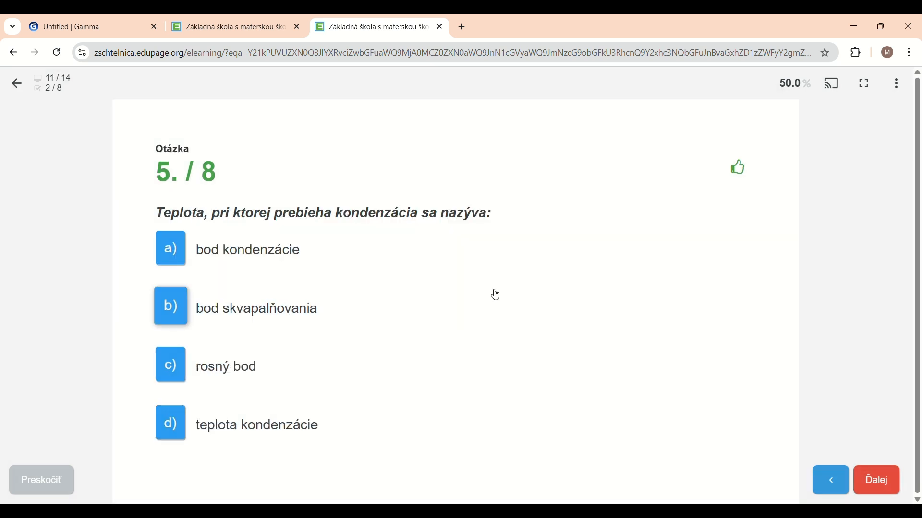
click(877, 481)
click(464, 307)
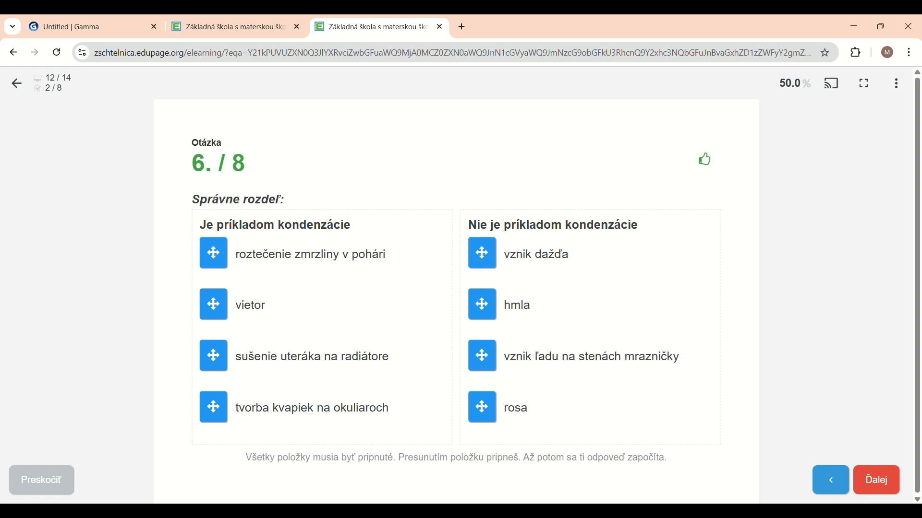
click(882, 482)
click(491, 297)
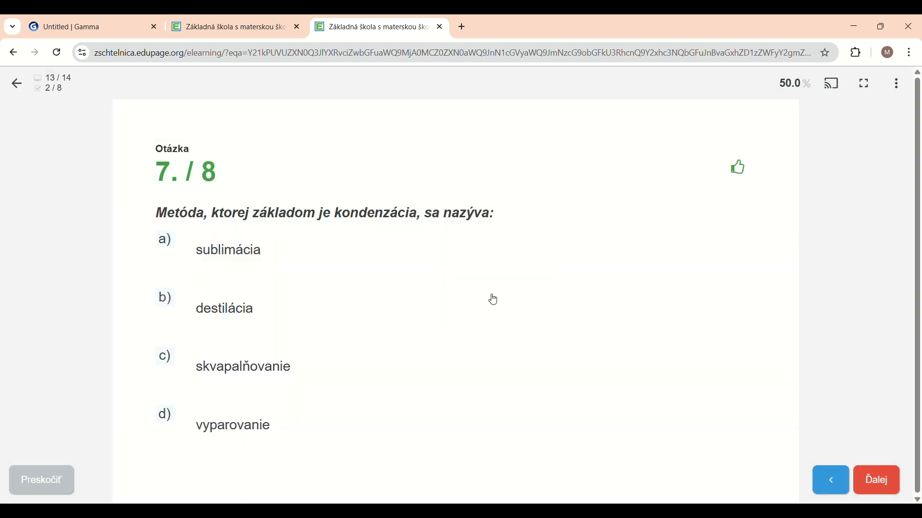
Step: Skip questions 7 and 8 and submit the unanswered test, scoring 16.7 % (2/12)
click(873, 473)
click(494, 295)
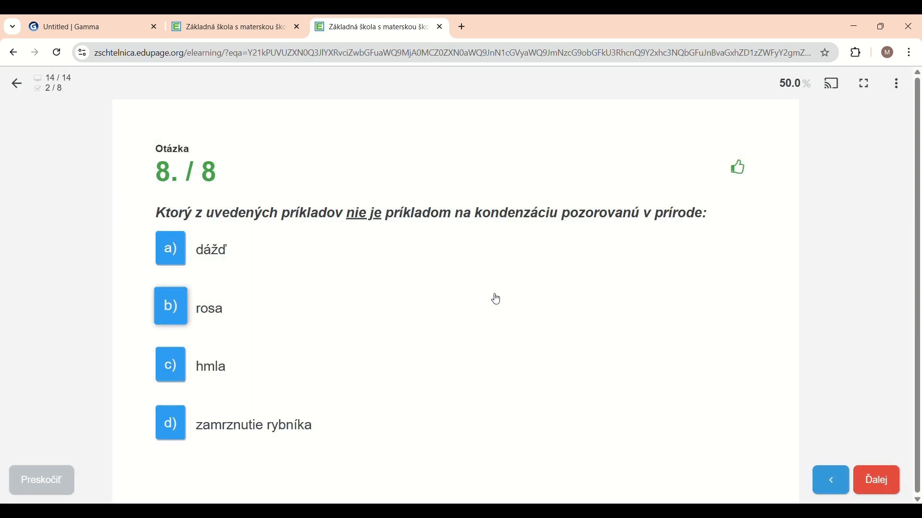
click(894, 485)
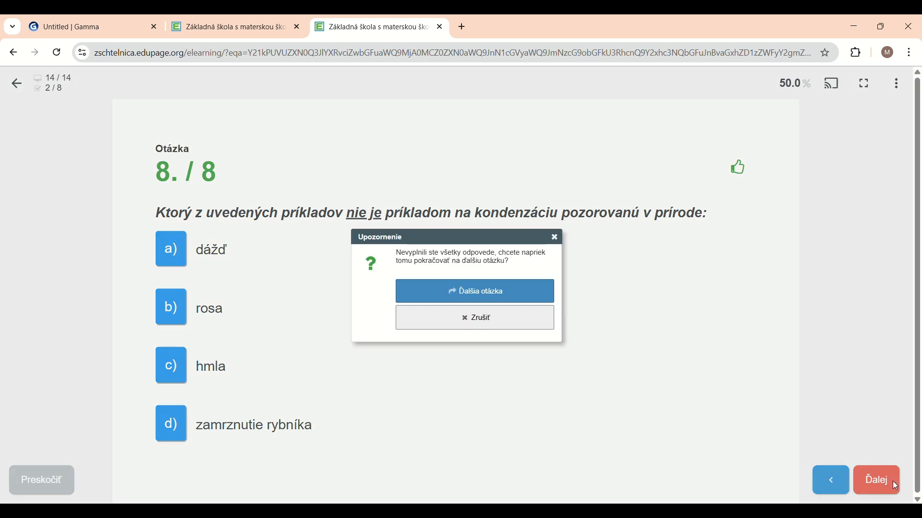
click(466, 297)
click(464, 326)
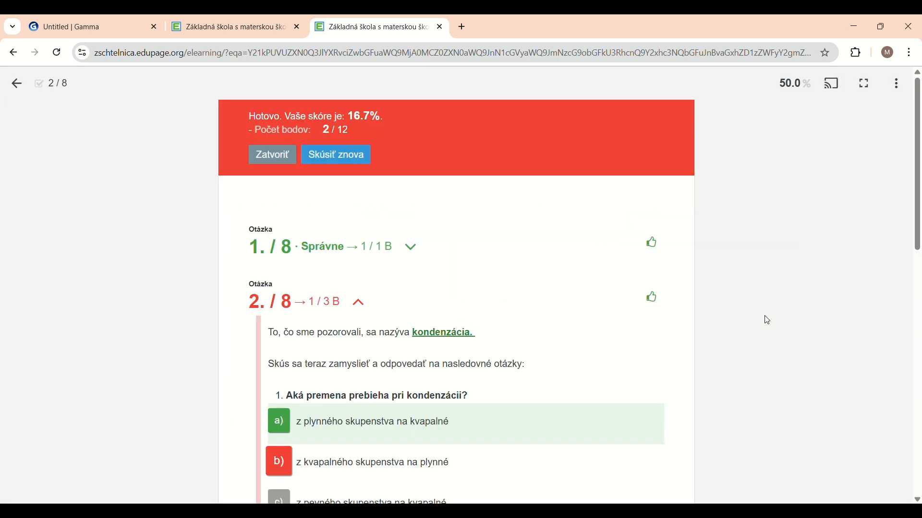
scroll(555, 284, down, 10)
scroll(559, 285, up, 10)
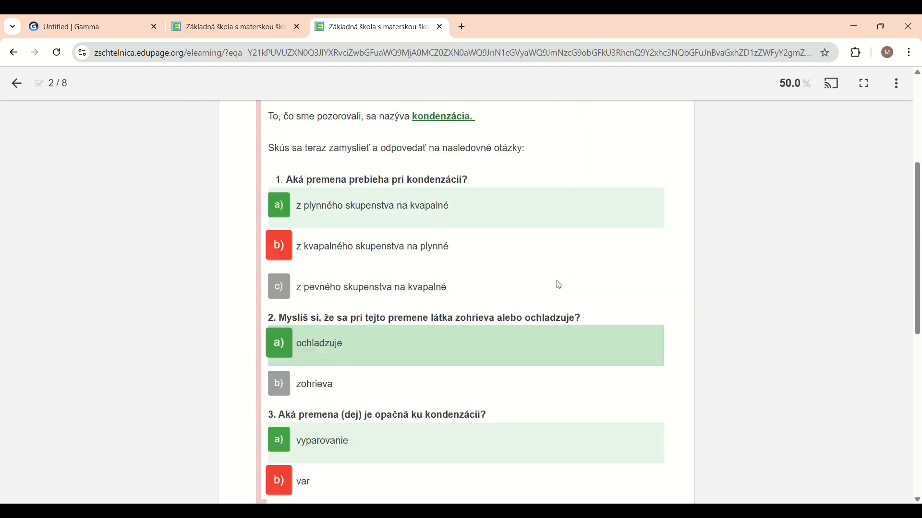